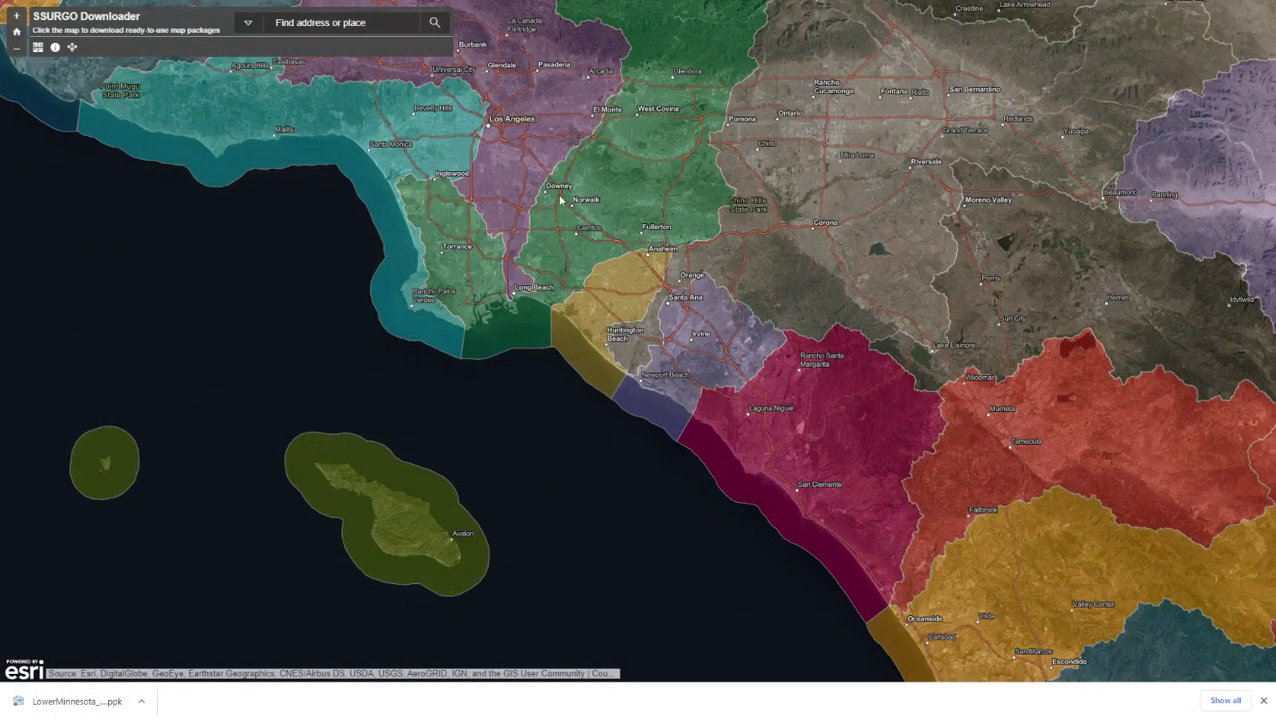
Move the map from Los Angeles to Minneapolis and select the Lower Minnesota watershed (07020012)
scroll(336, 314, up, 3)
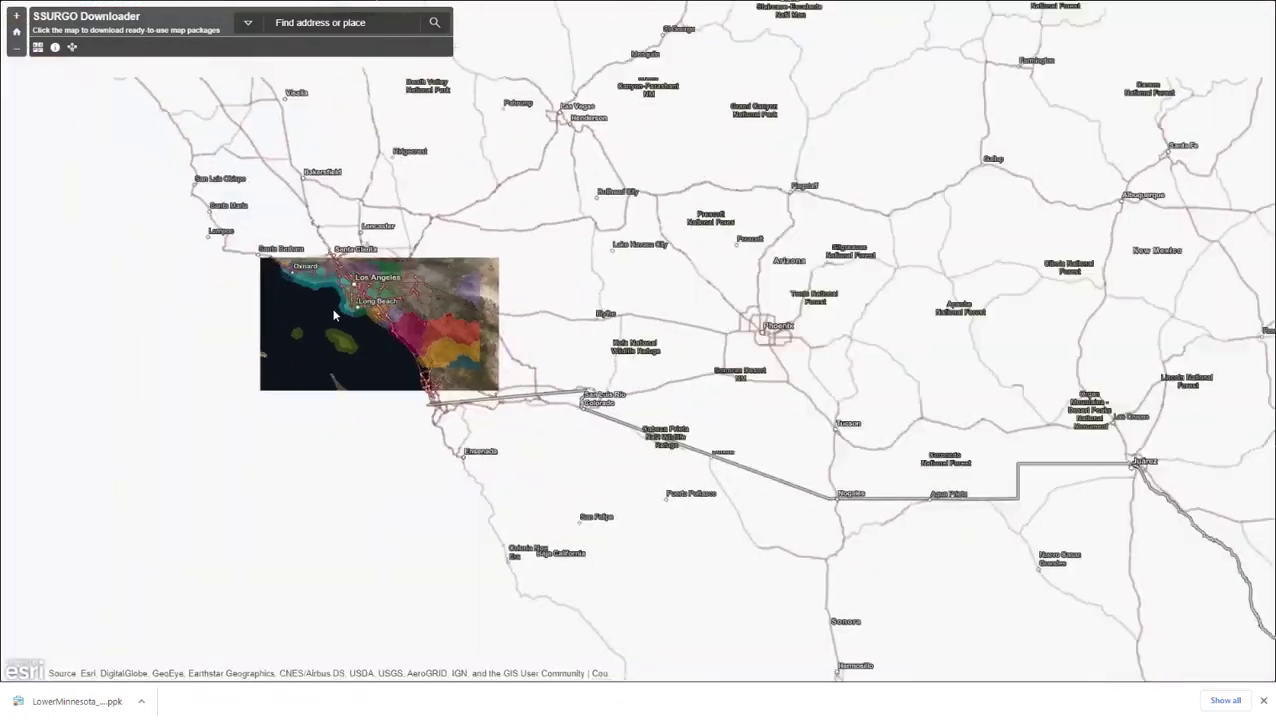
scroll(336, 314, down, 2)
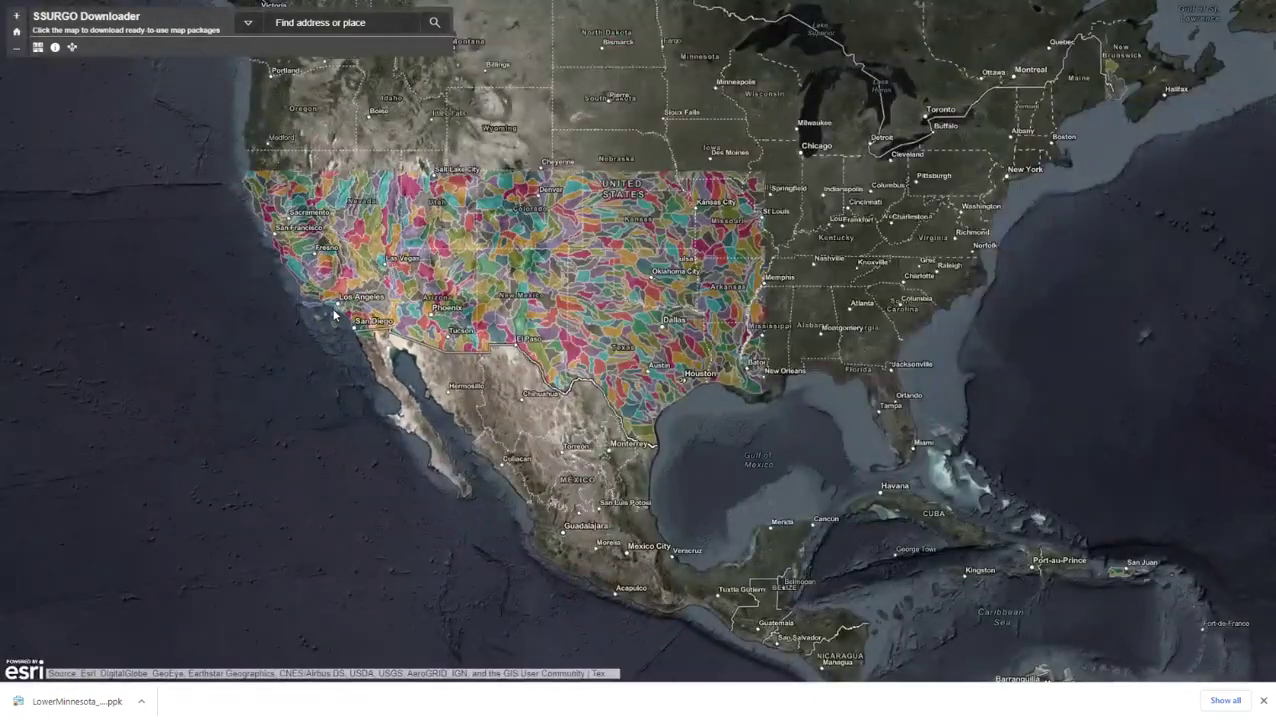
scroll(336, 314, down, 1)
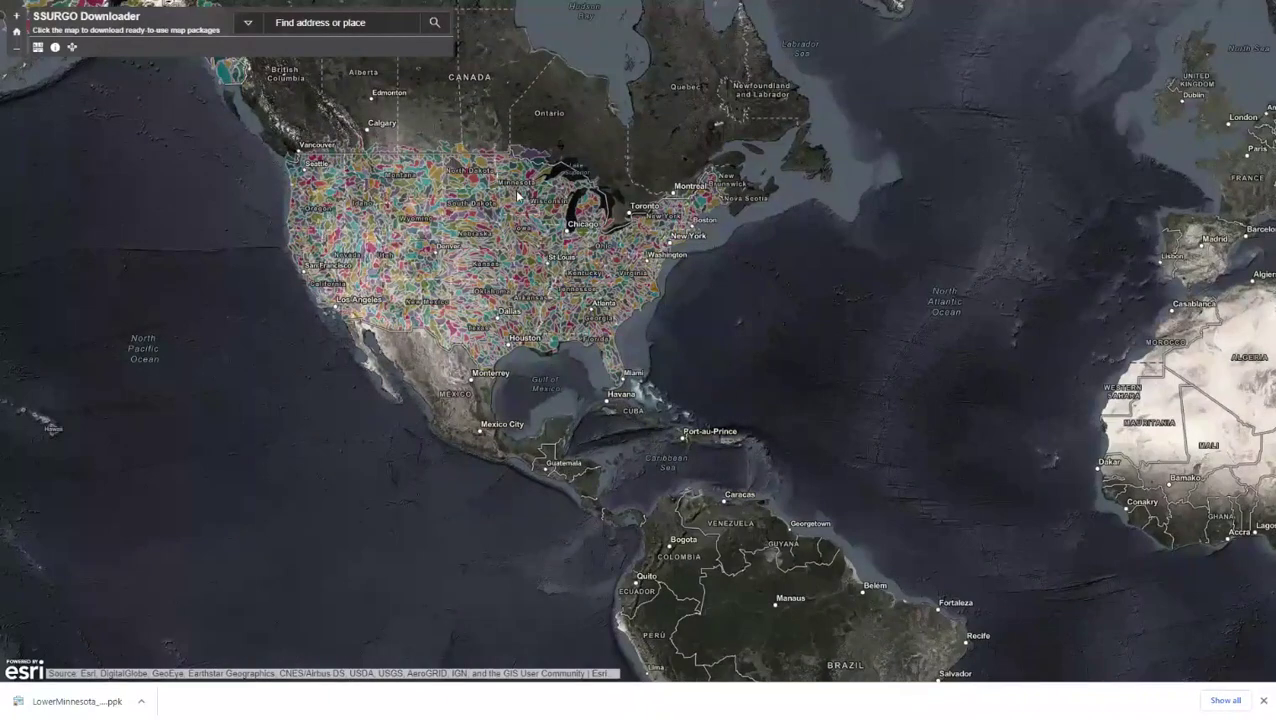
scroll(514, 189, up, 4)
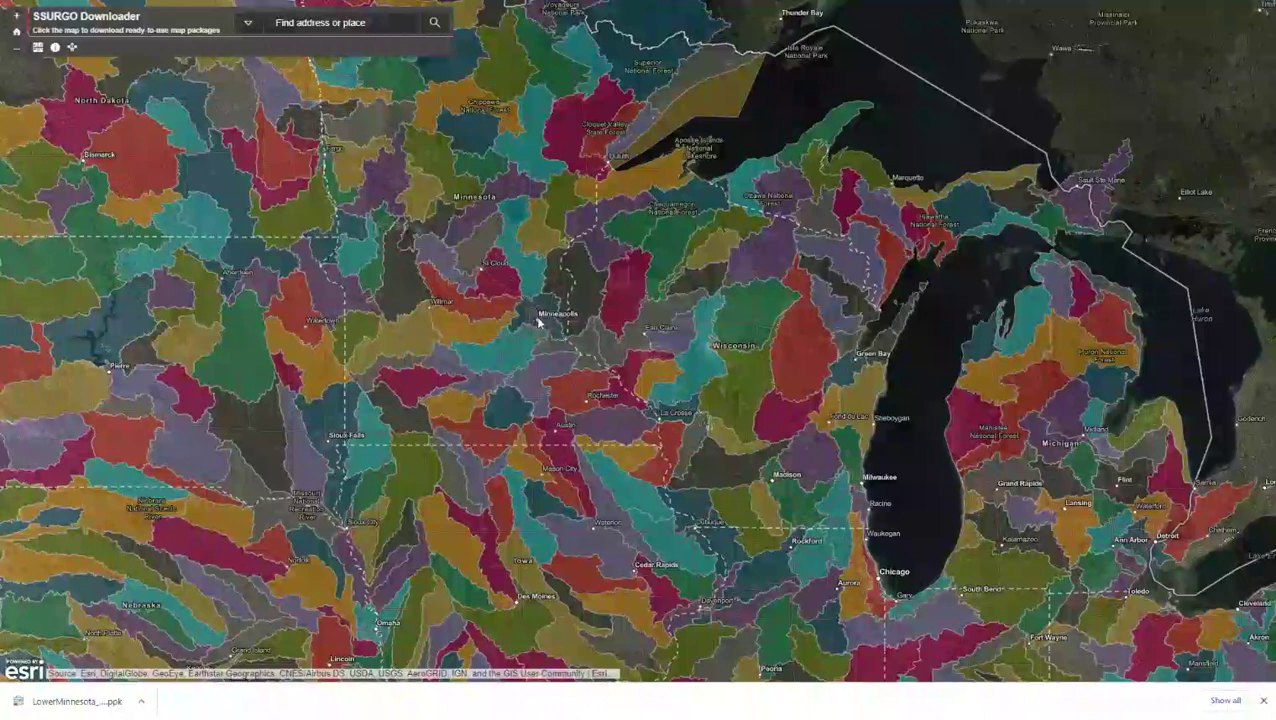
scroll(540, 320, up, 2)
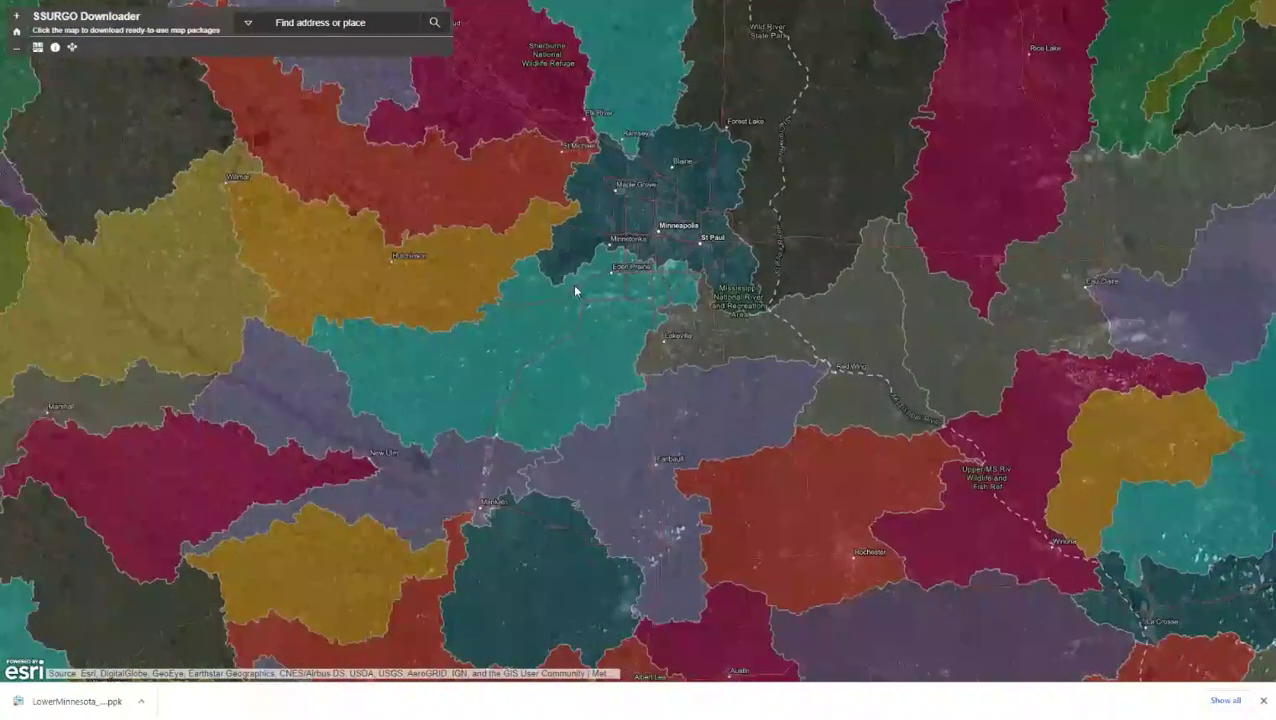
drag(618, 372, 711, 278)
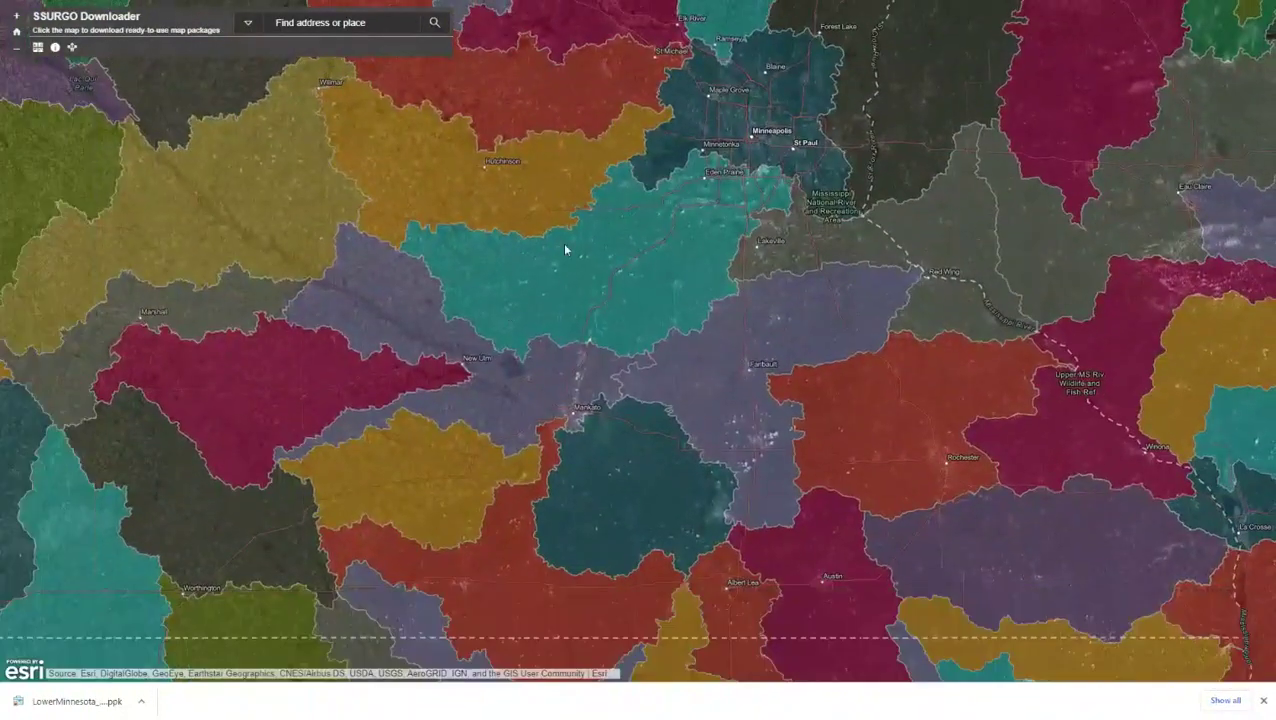
click(661, 271)
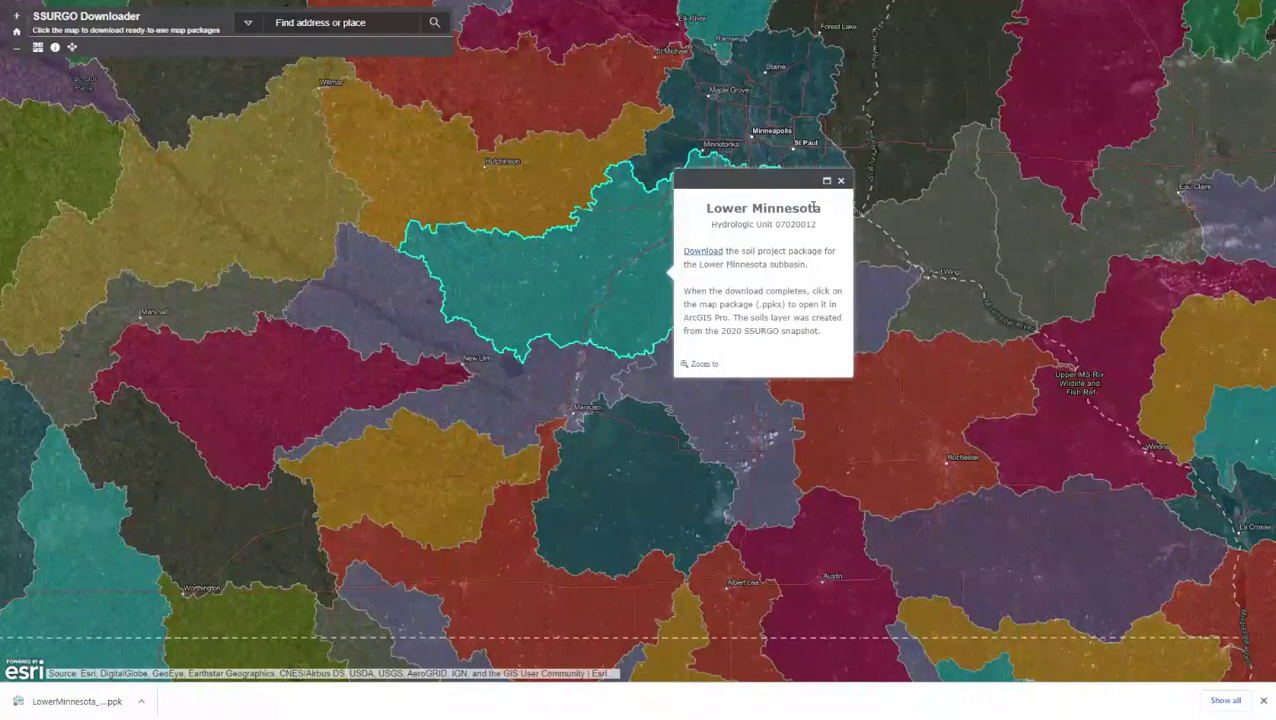
Start the package download and browse to Fall2020\ENGR467_Fall2020\Weeks\Week9\Data
click(704, 251)
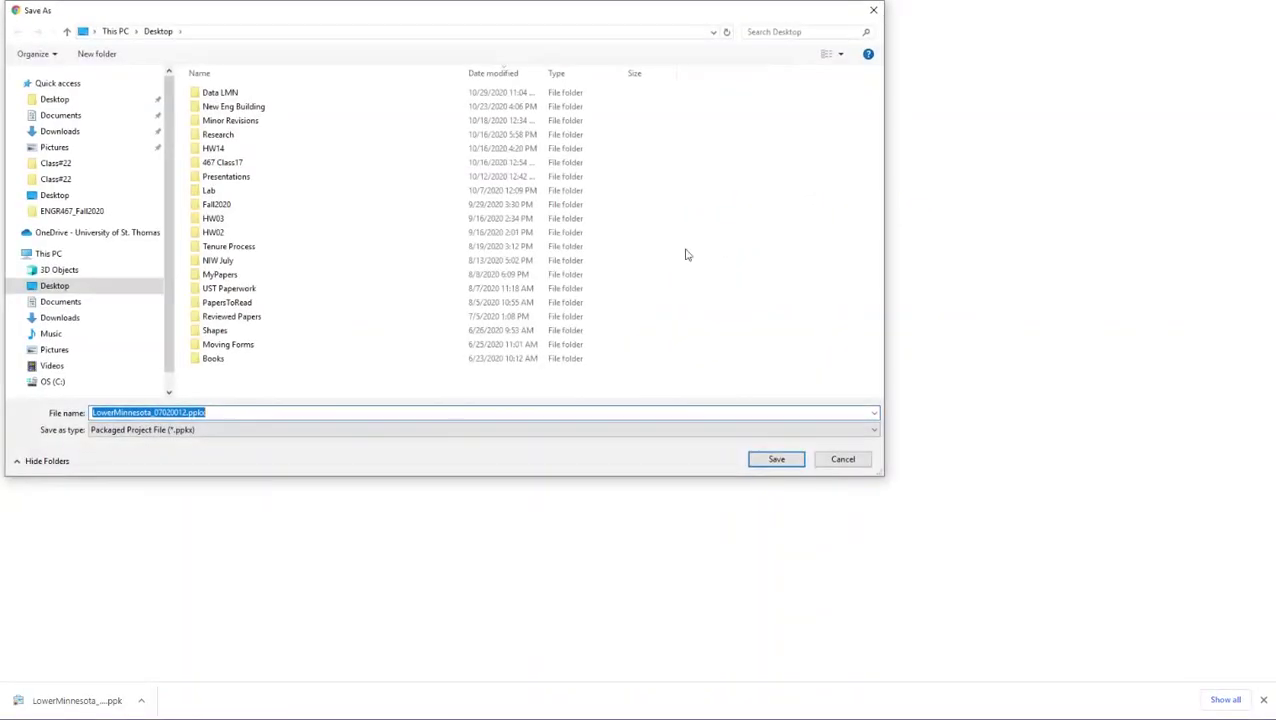
double_click(226, 204)
double_click(236, 120)
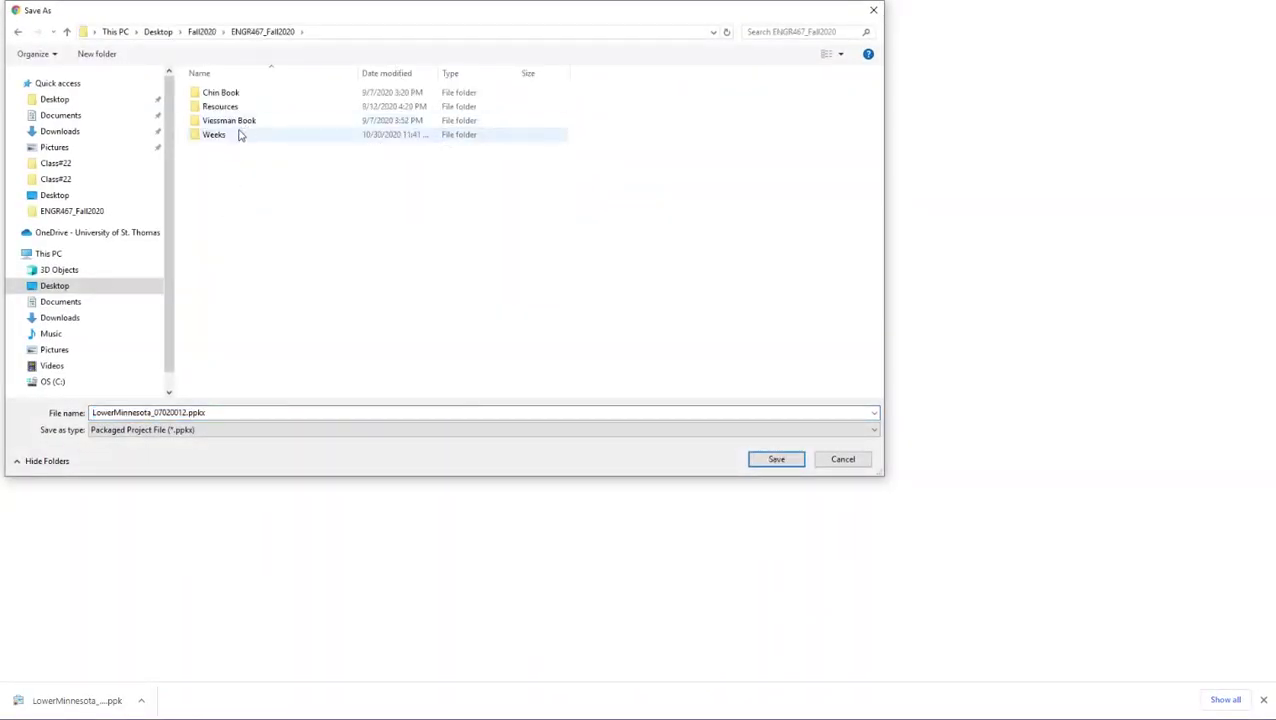
double_click(237, 134)
click(216, 205)
double_click(216, 205)
double_click(219, 94)
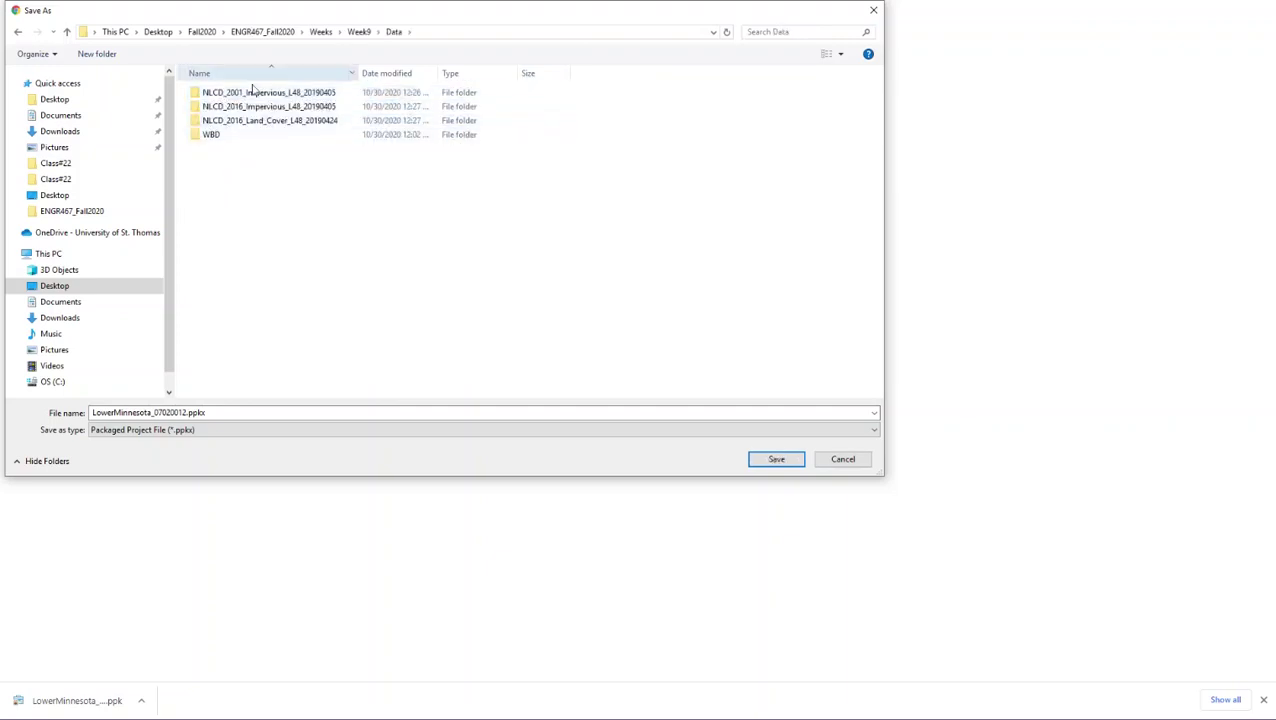
Create a SoilData folder there and save LowerMinnesota_07020012.ppkx into it
click(120, 58)
text(SoilData)
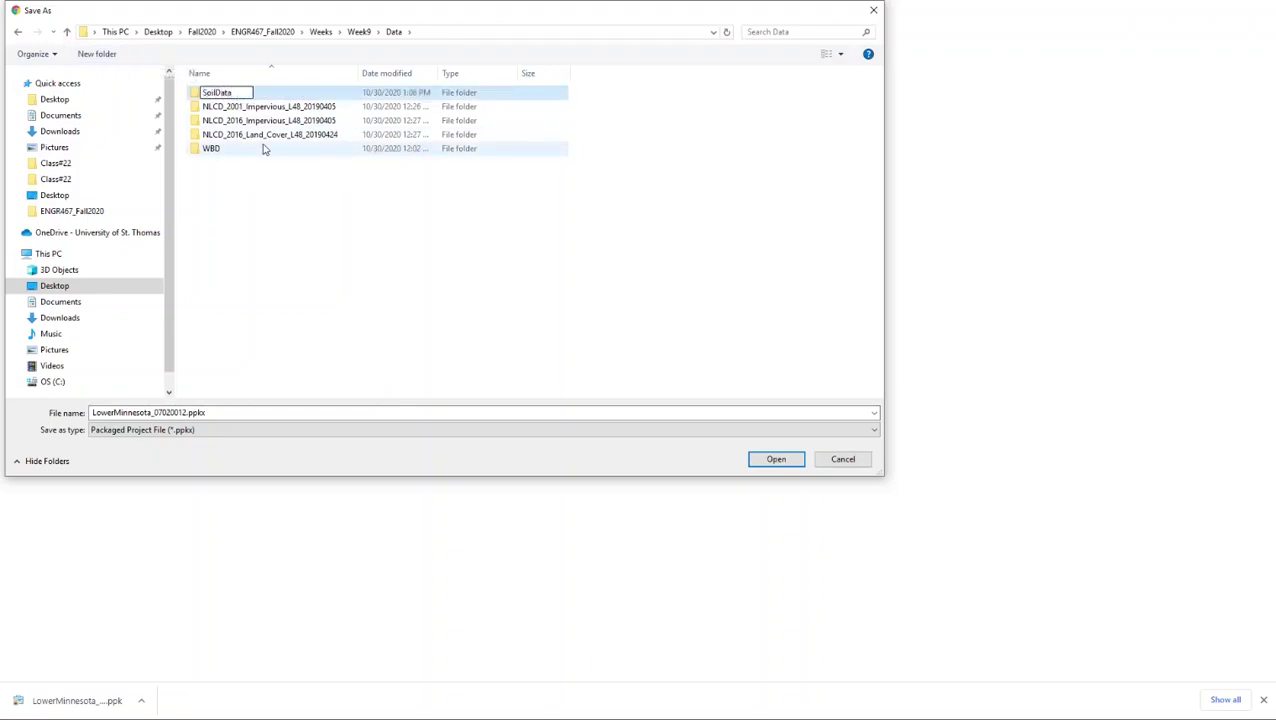
key(Return)
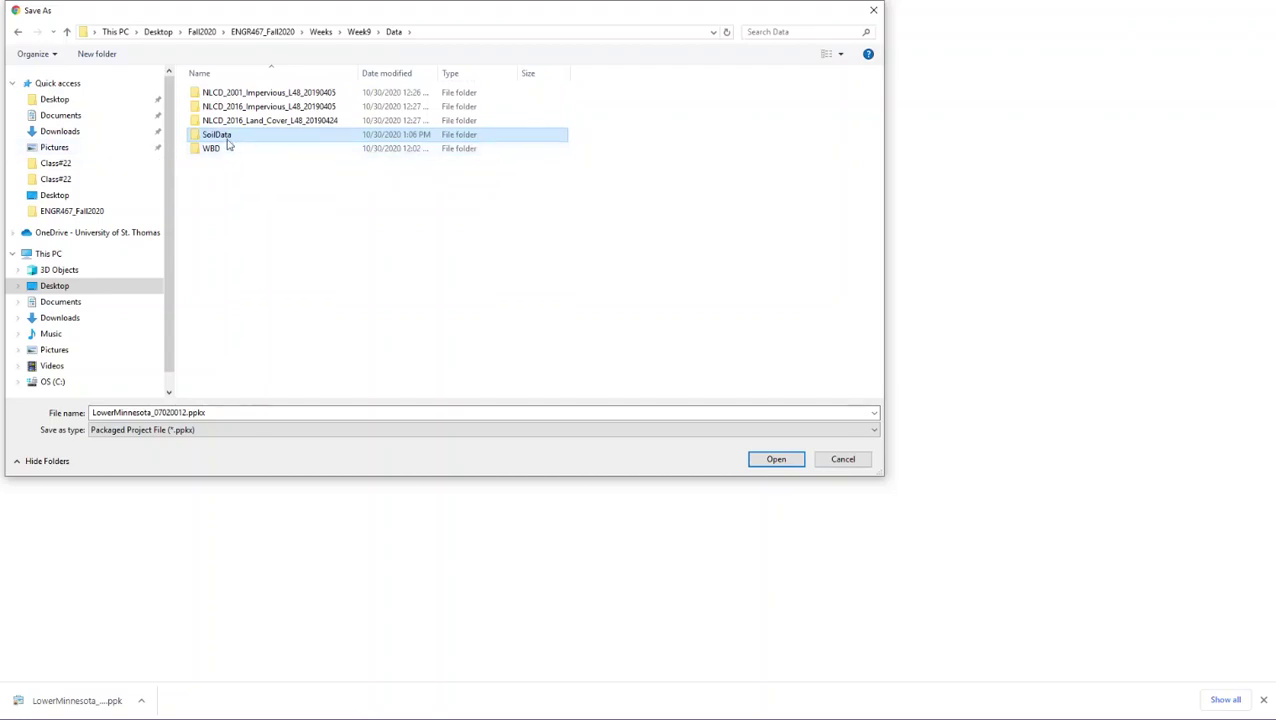
key(Return)
click(775, 459)
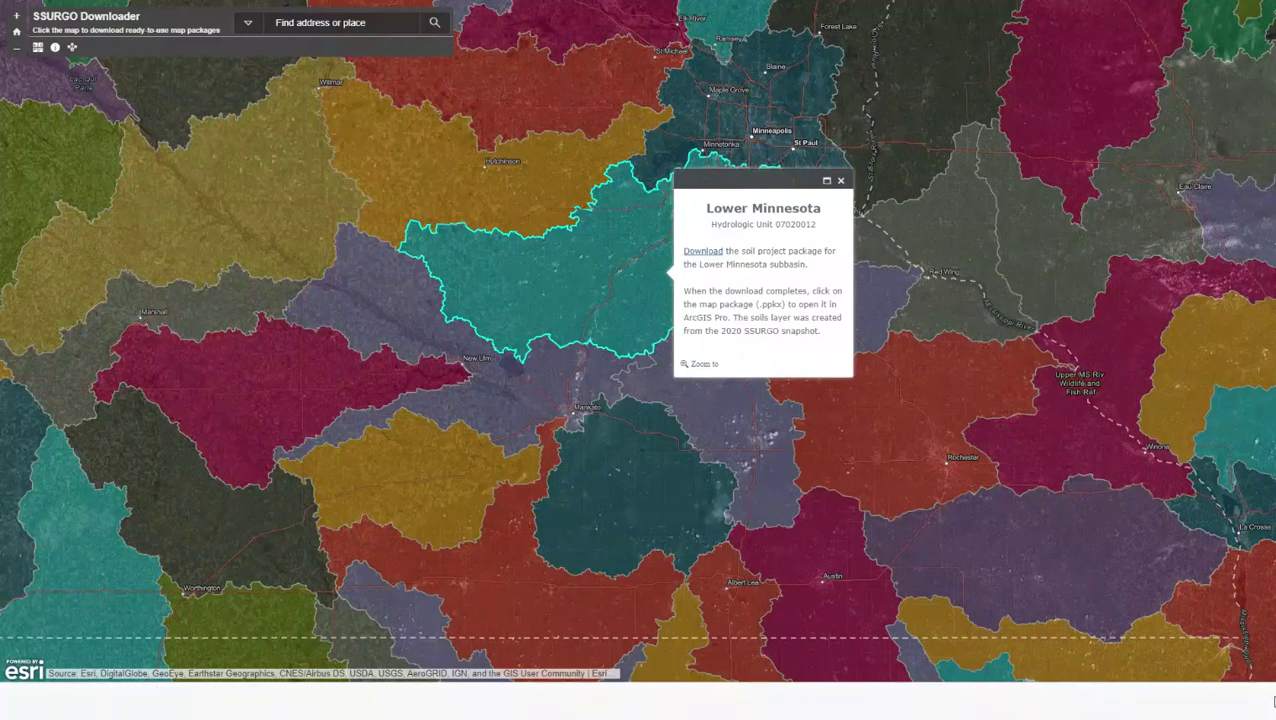
click(1265, 700)
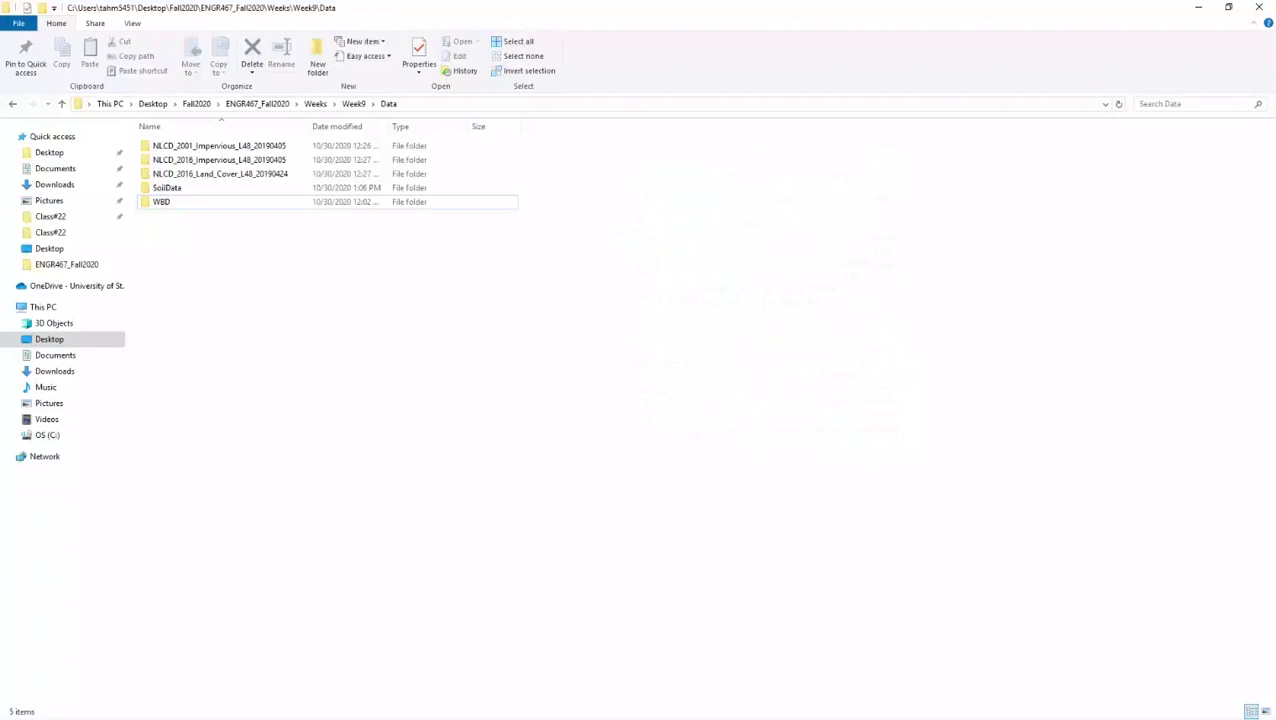
Open LowerMinnesota_07020012.ppkx from the SoilData folder with ArcGIS Pro
click(170, 188)
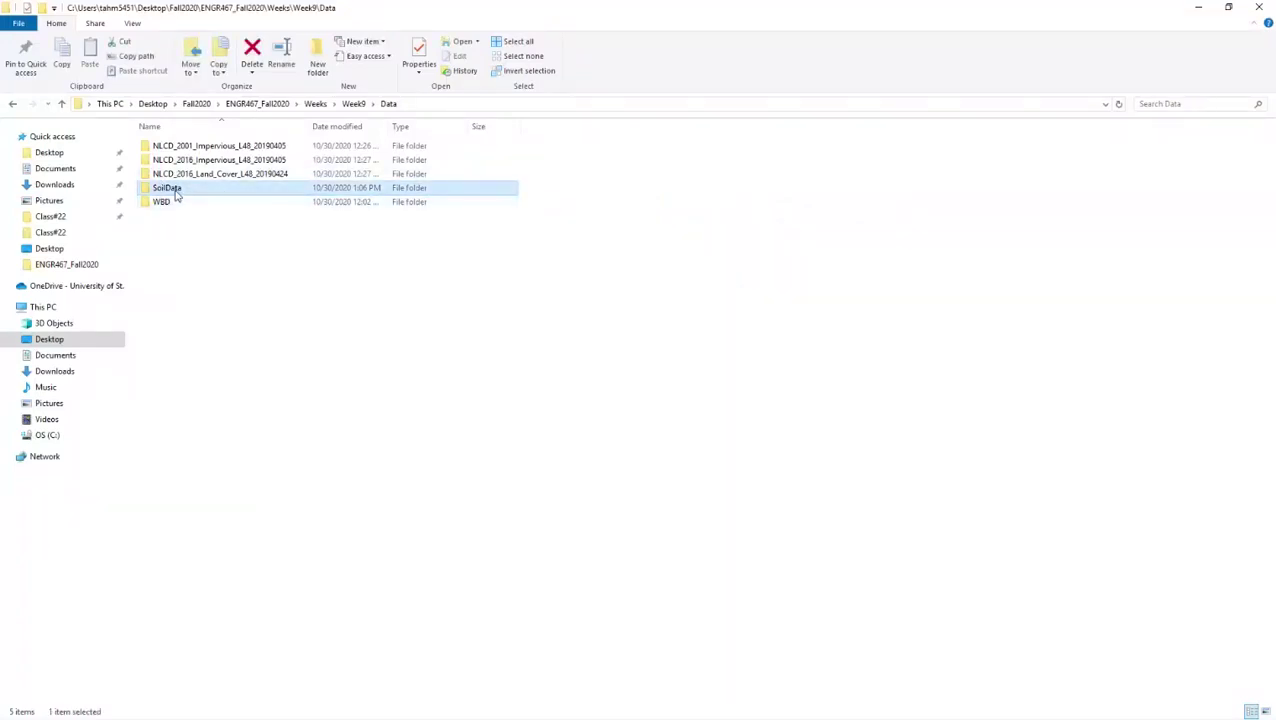
double_click(170, 188)
click(239, 147)
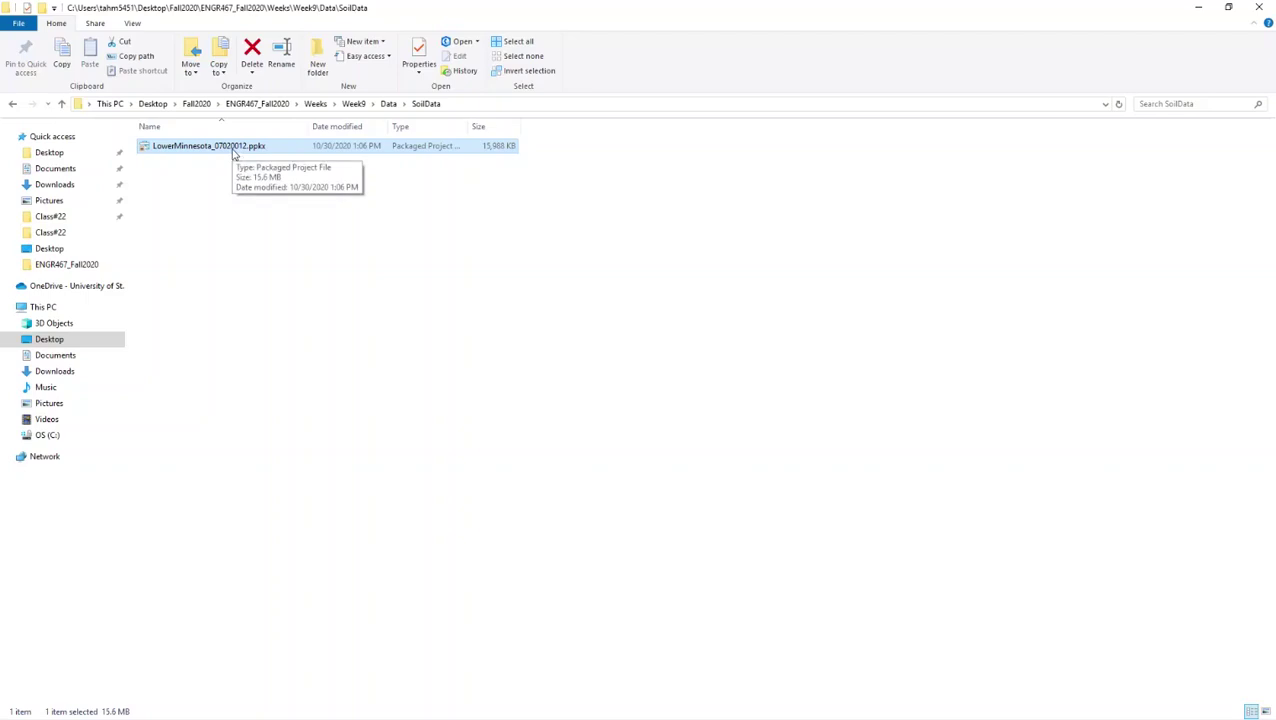
right_click(233, 151)
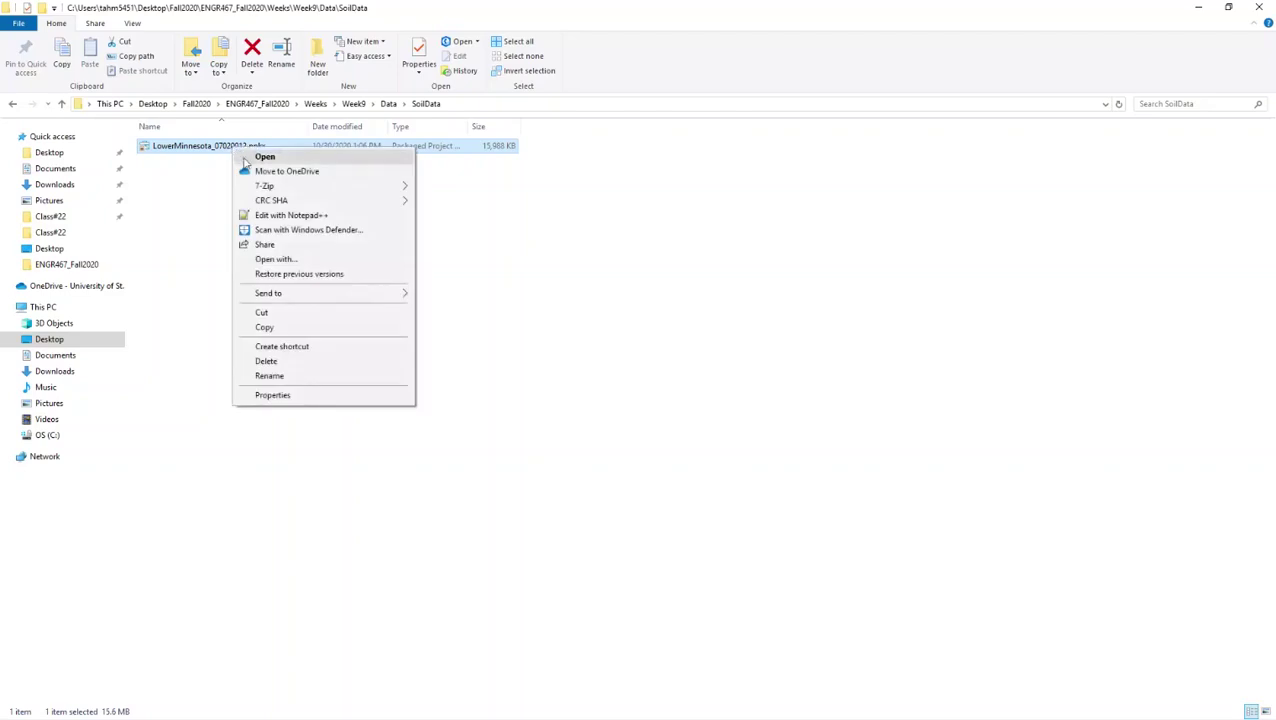
click(272, 259)
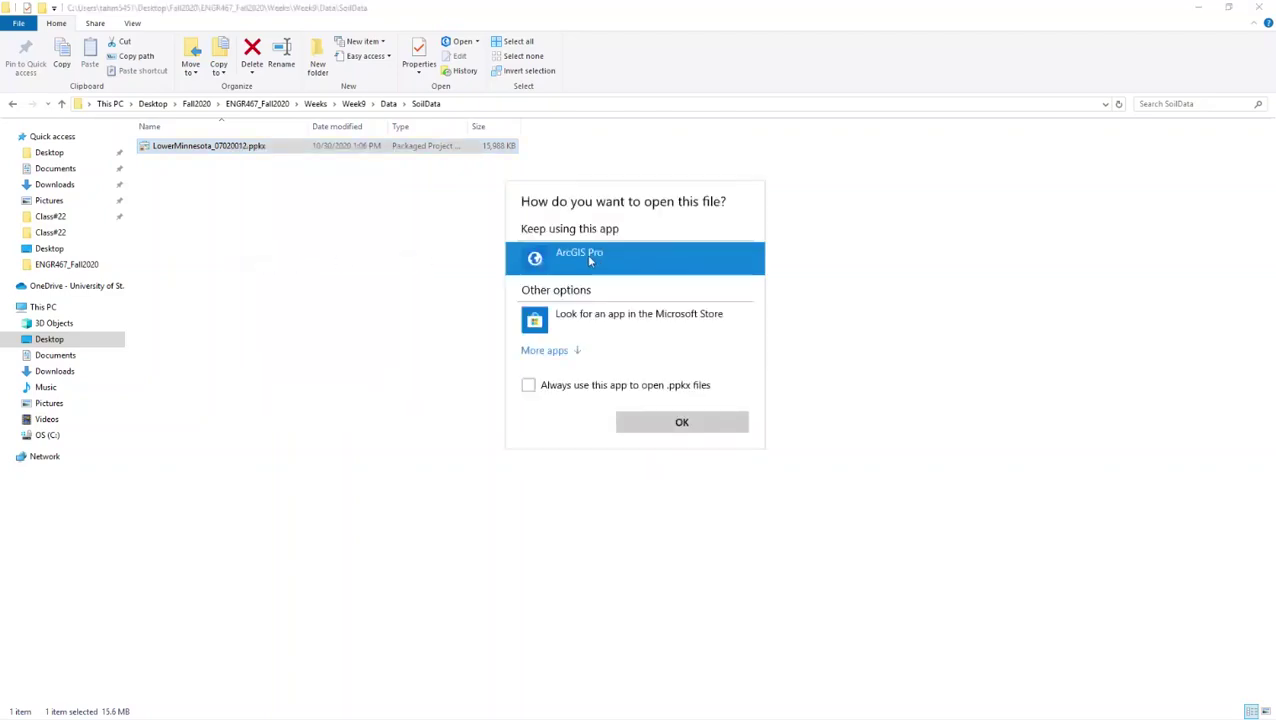
click(676, 424)
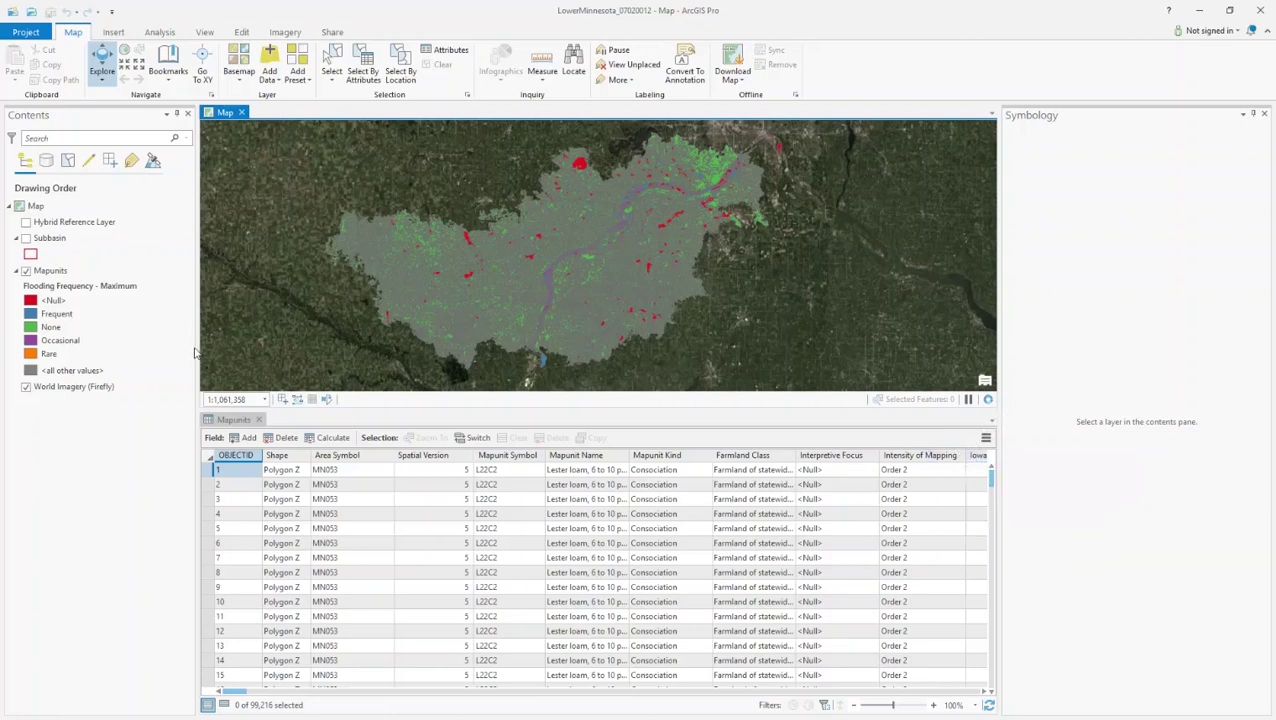
Reopen the Mapunits attribute table, inspect the Hydrologic Group column, and close Symbology
click(259, 420)
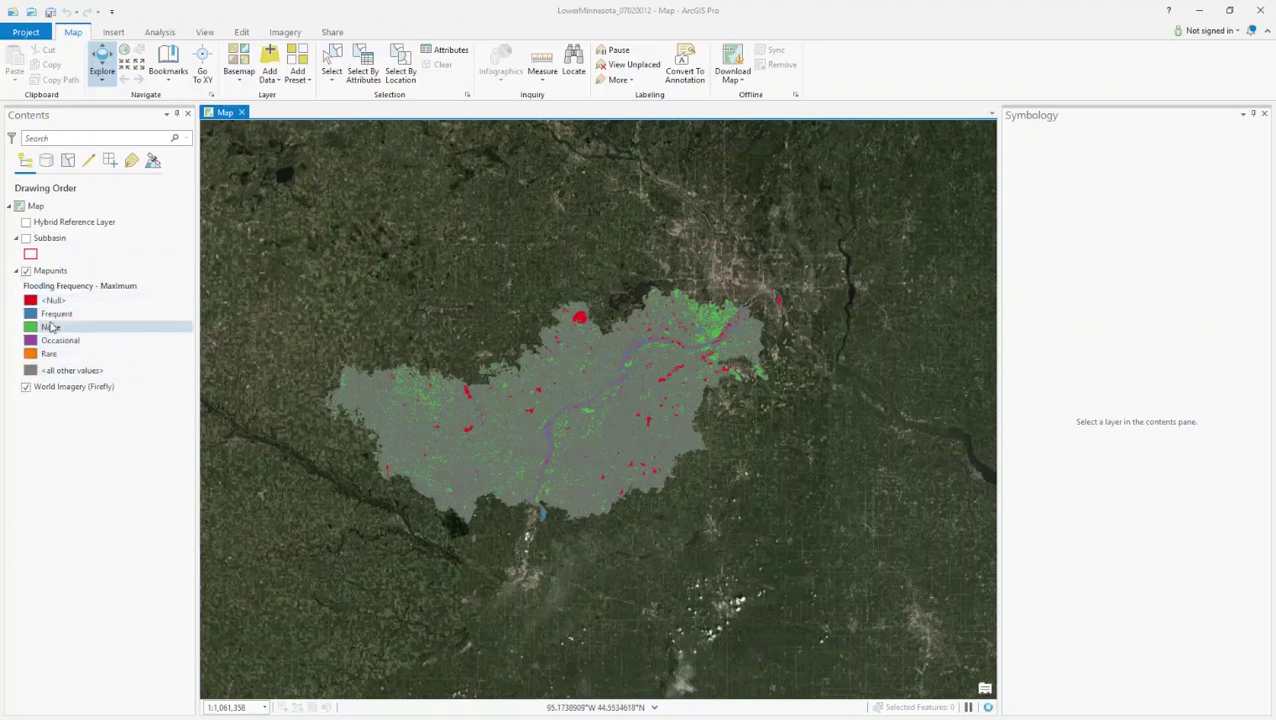
click(52, 272)
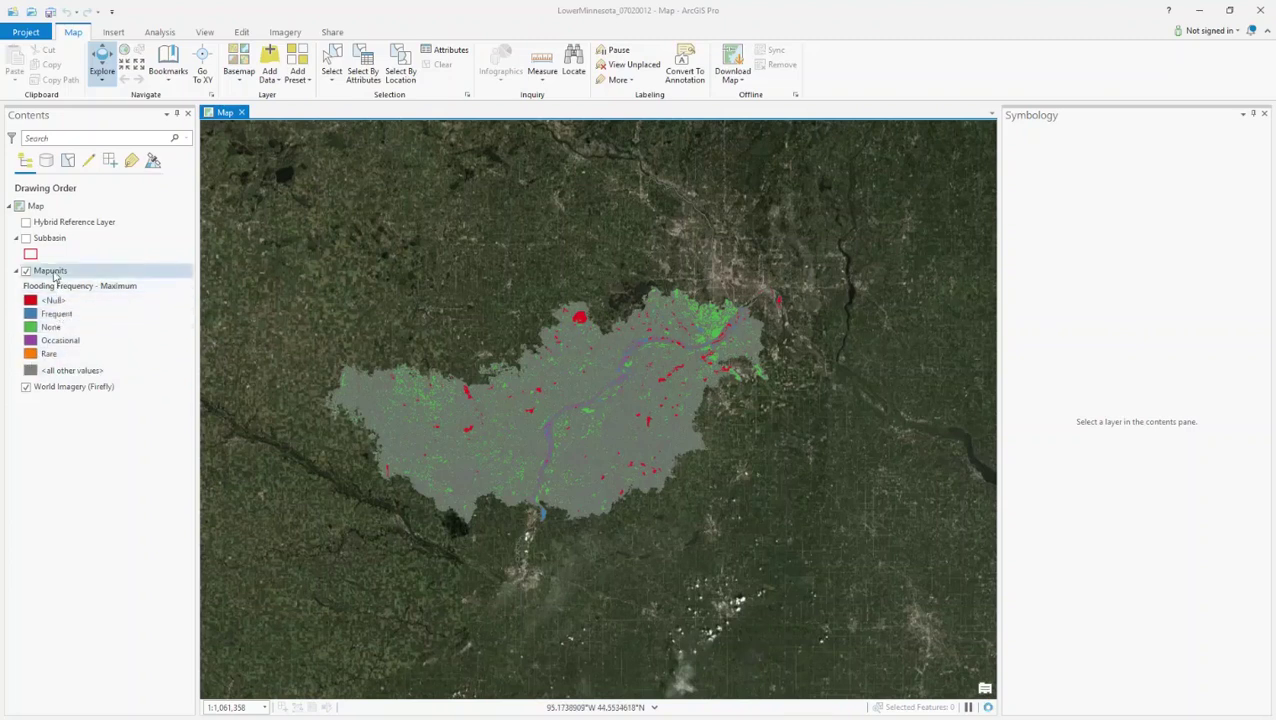
right_click(55, 276)
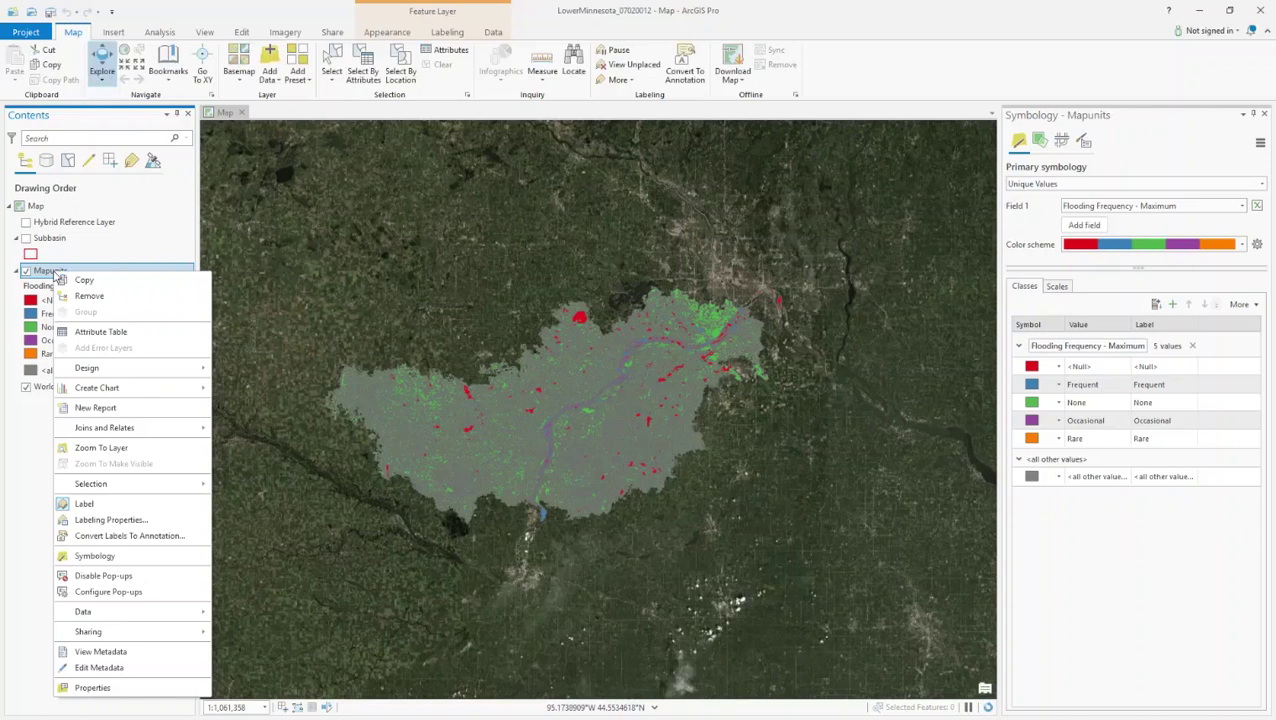
click(117, 331)
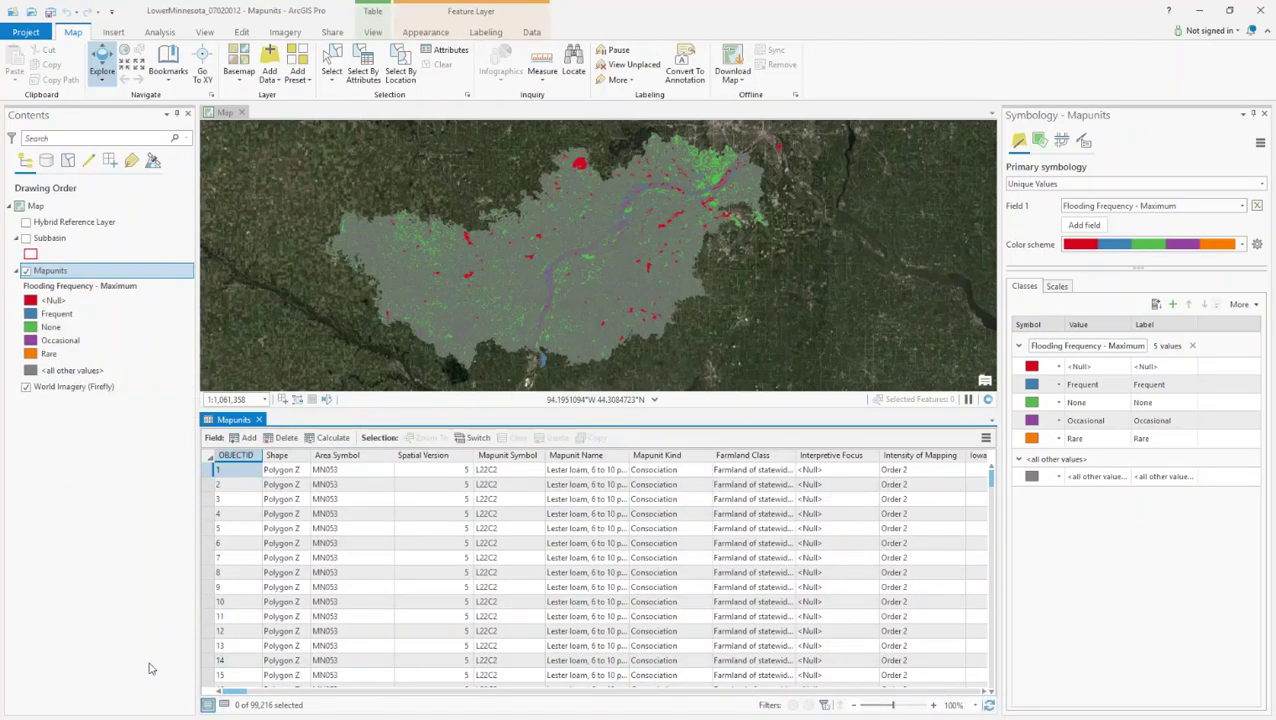
drag(242, 693, 266, 692)
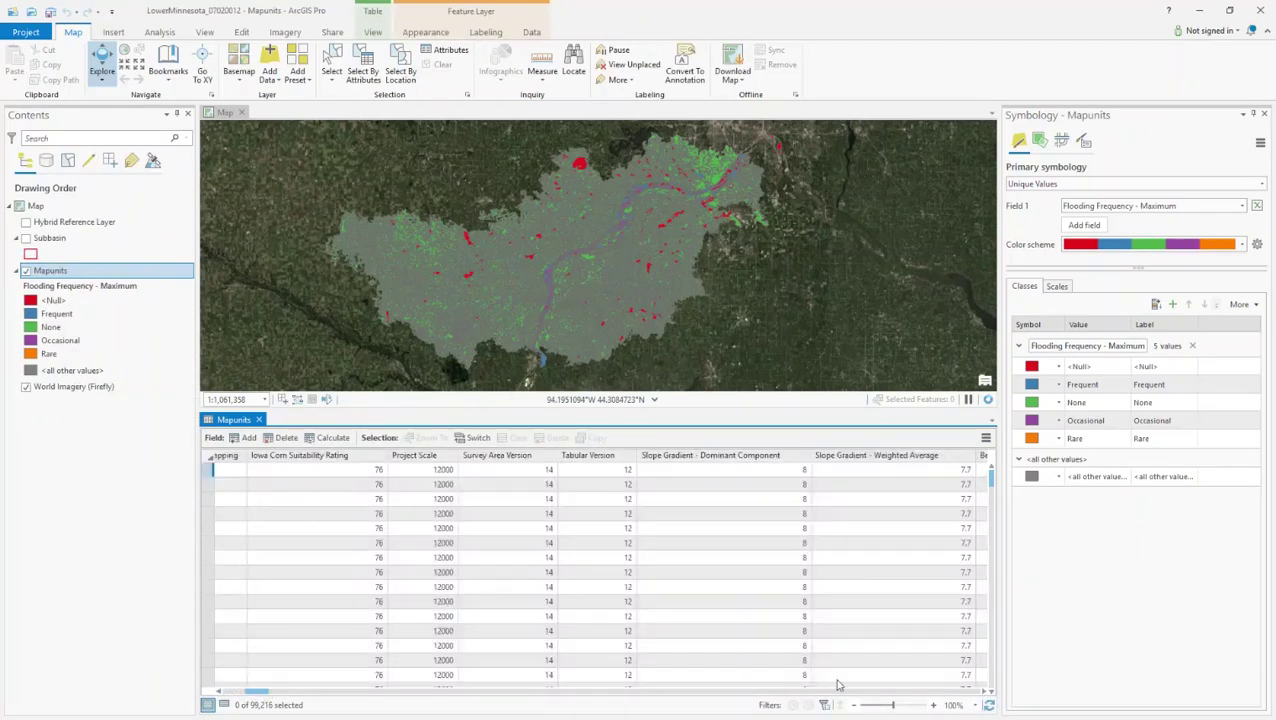
click(985, 693)
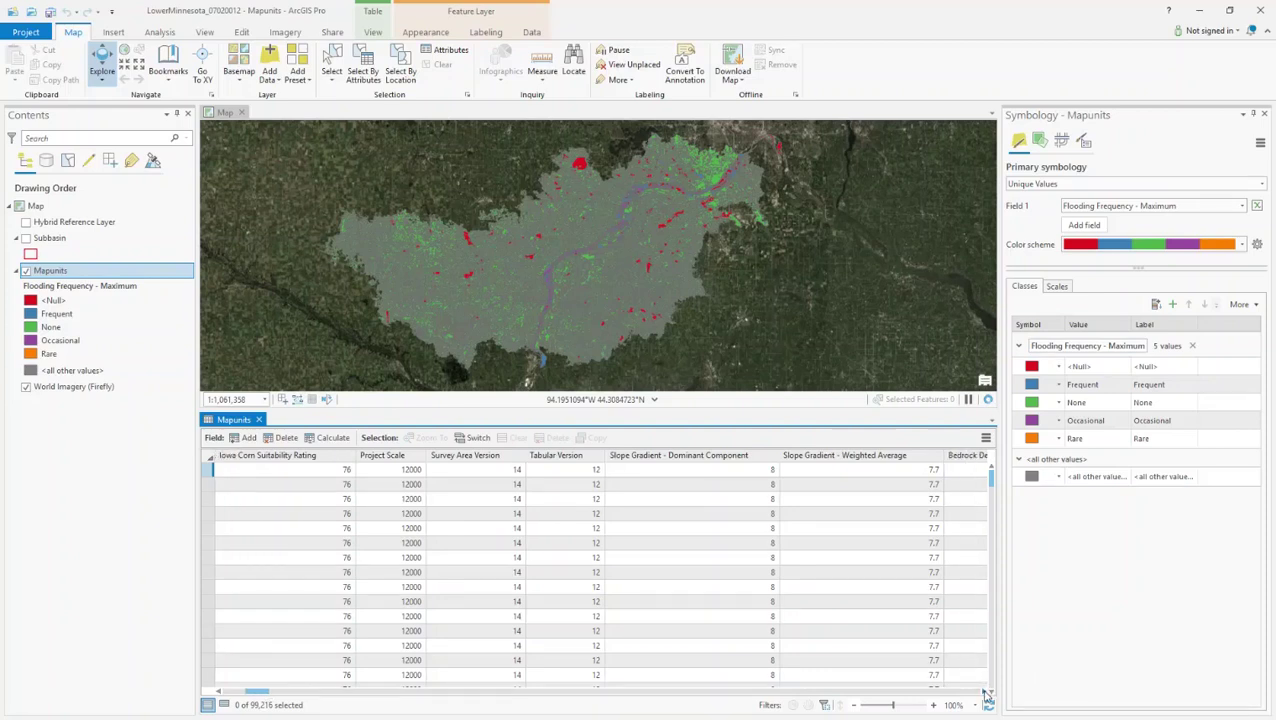
drag(985, 693, 985, 693)
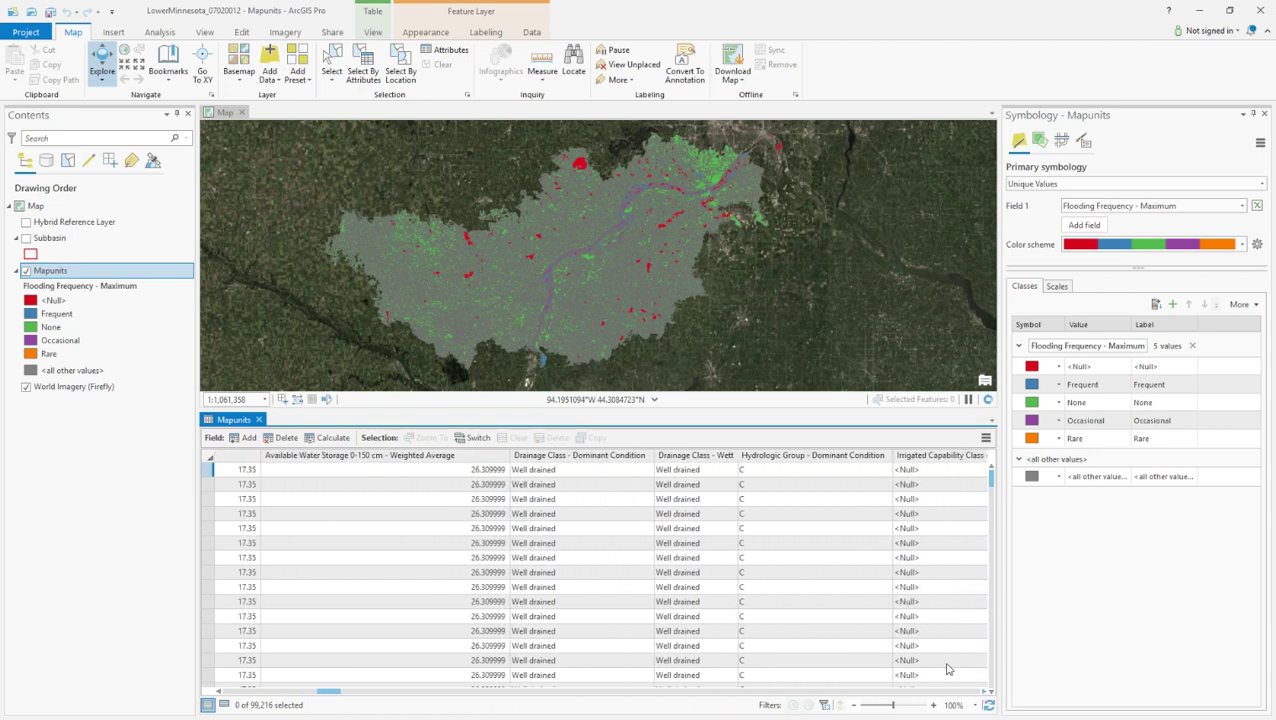
click(820, 456)
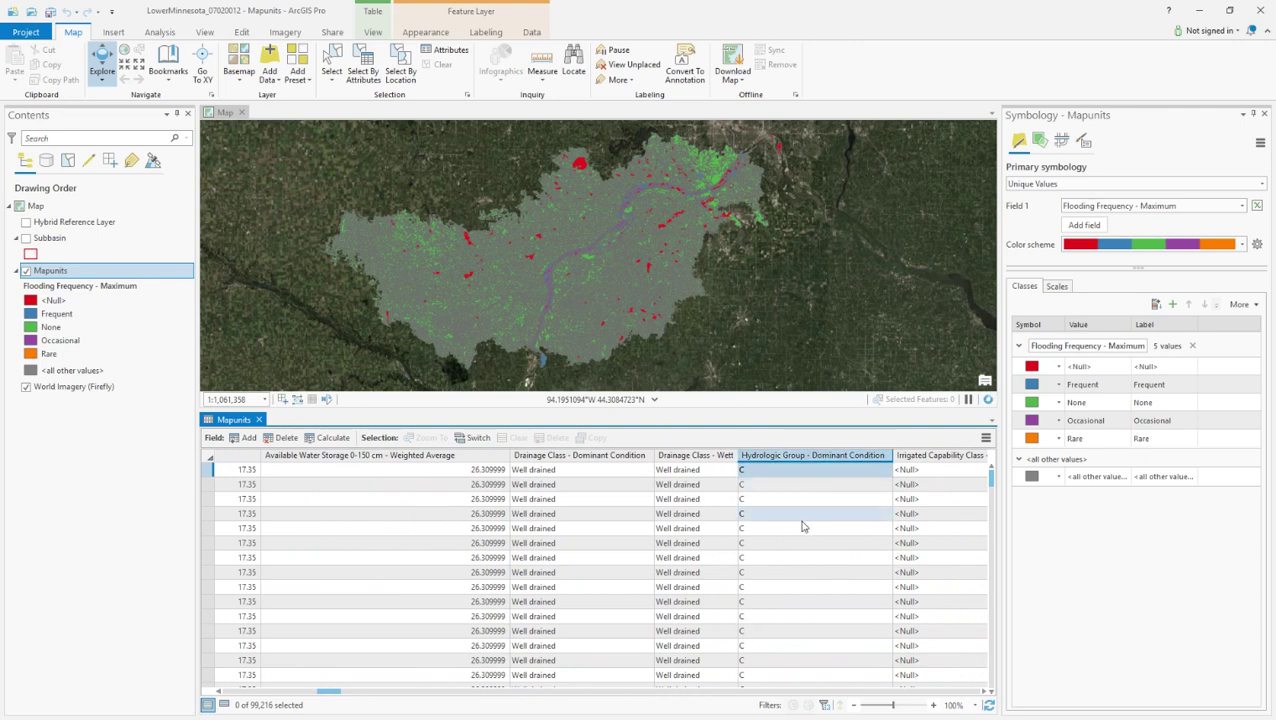
click(1263, 114)
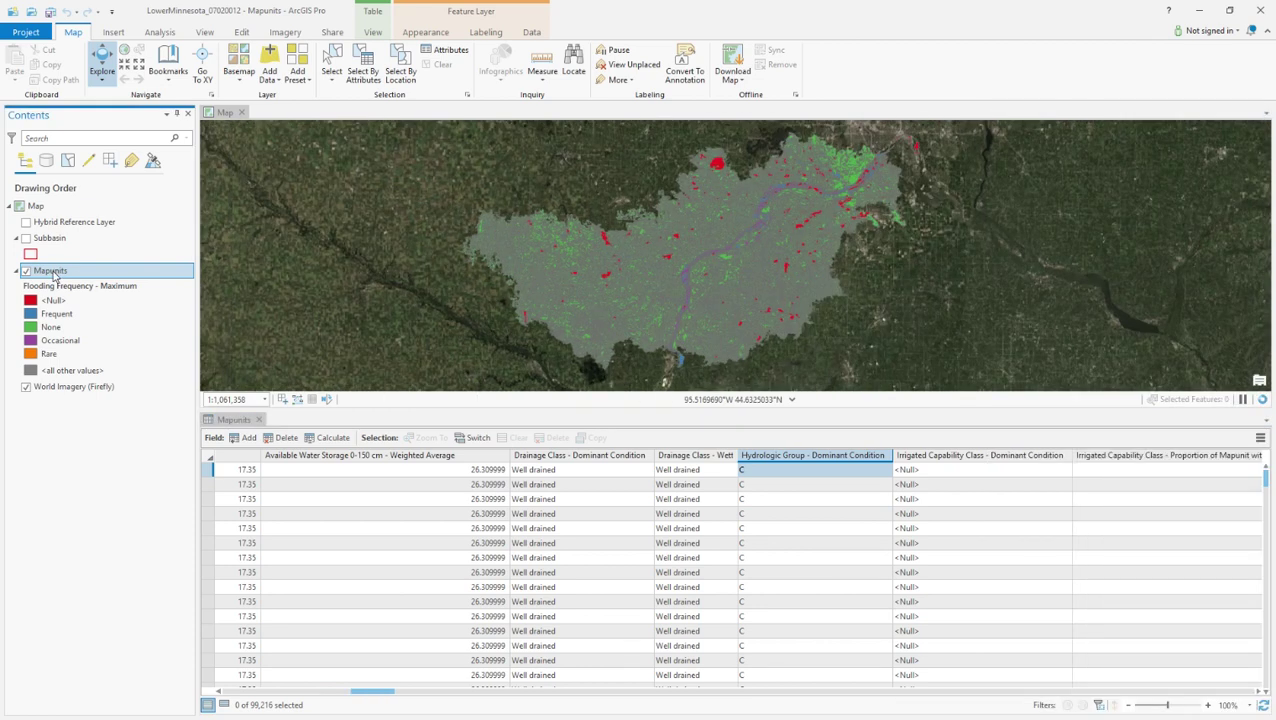
Symbolize Mapunits by Hydrologic Group - Dominant Condition
right_click(57, 273)
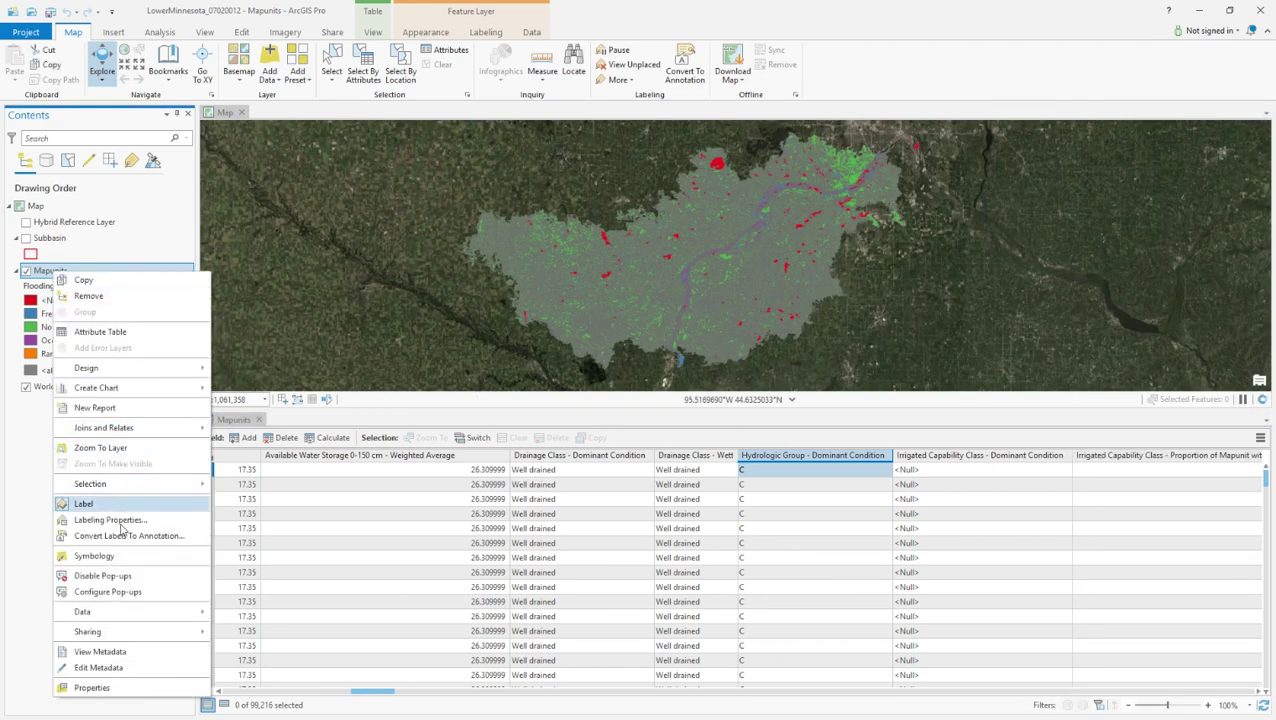
click(118, 555)
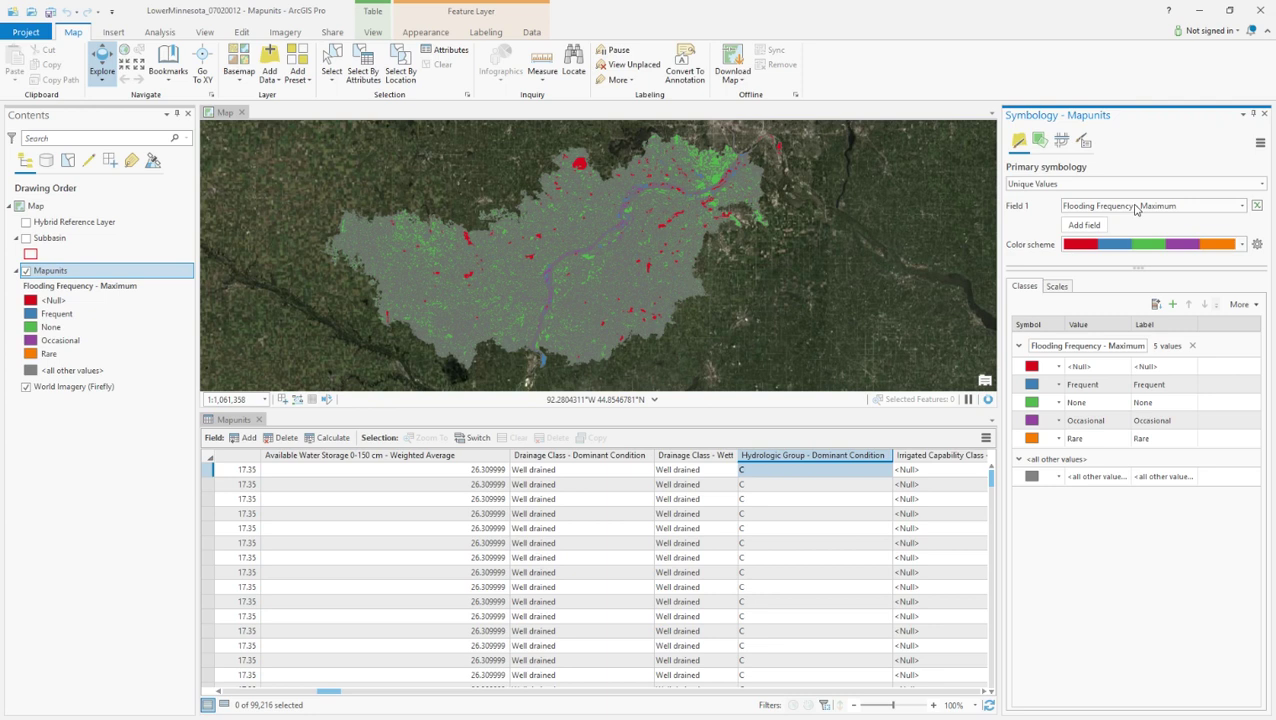
click(1190, 206)
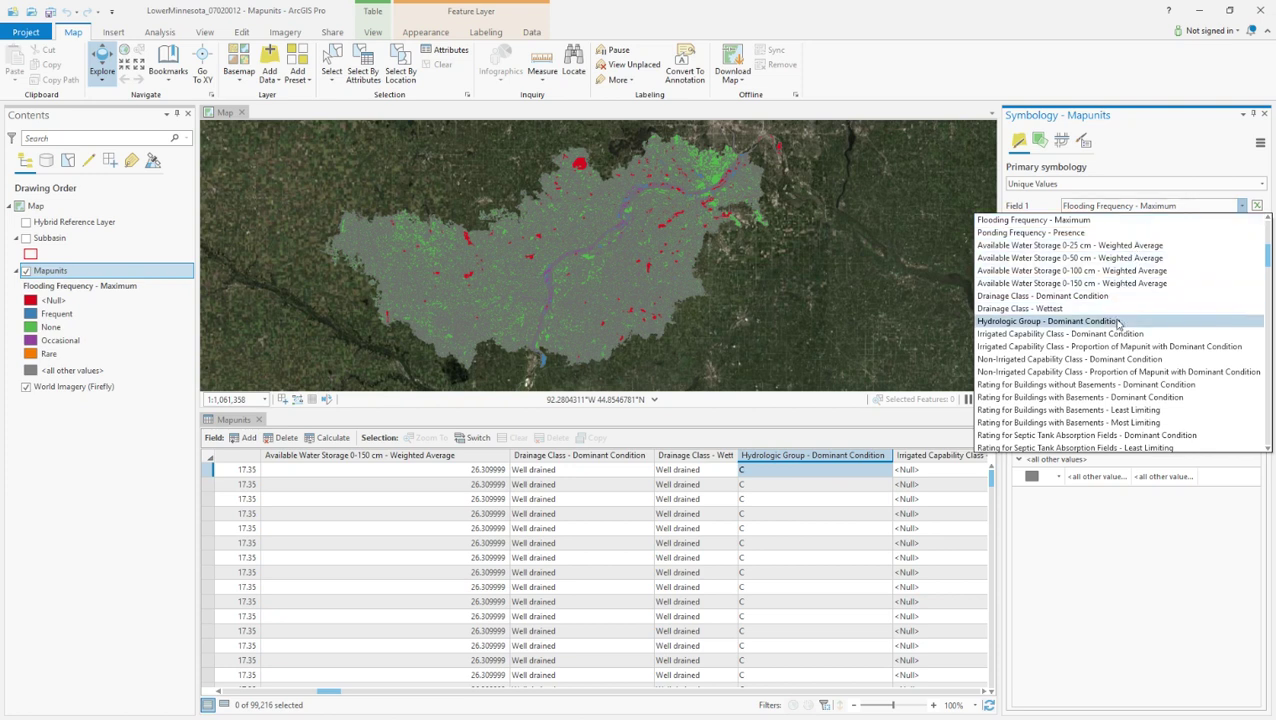
click(1000, 321)
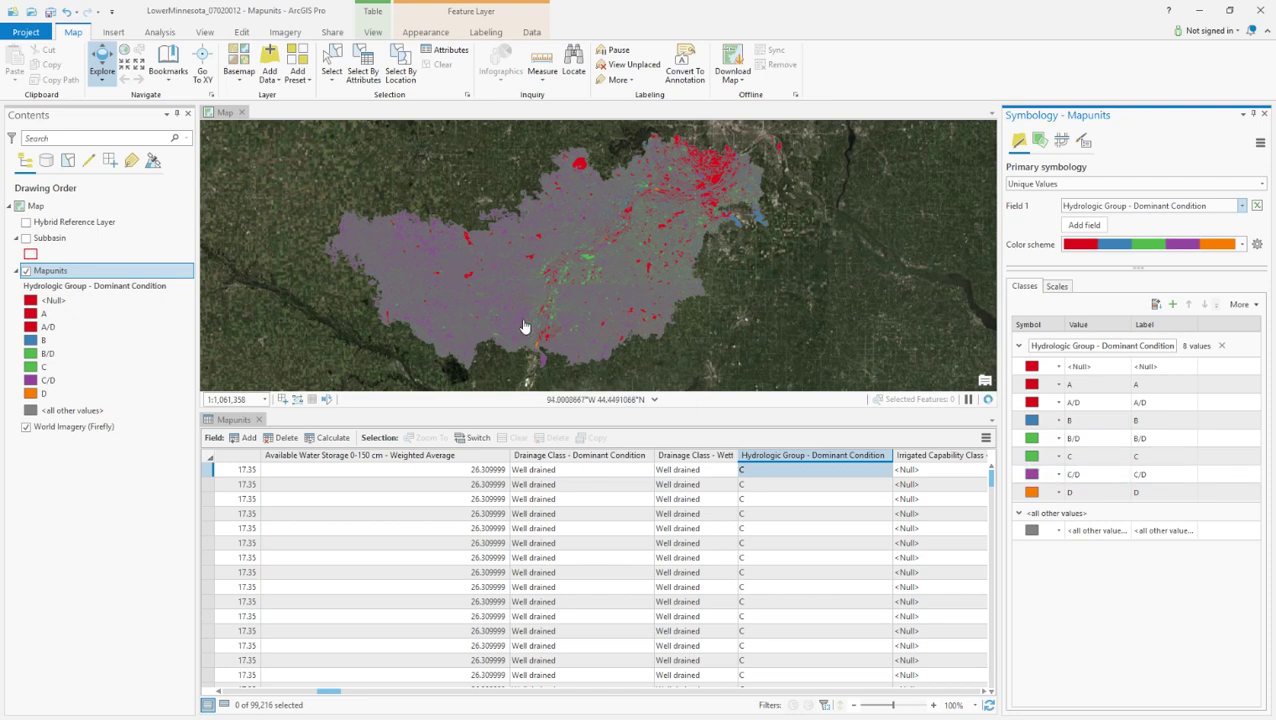
Bring up the Properties settings of the <Null> class symbol
click(1033, 368)
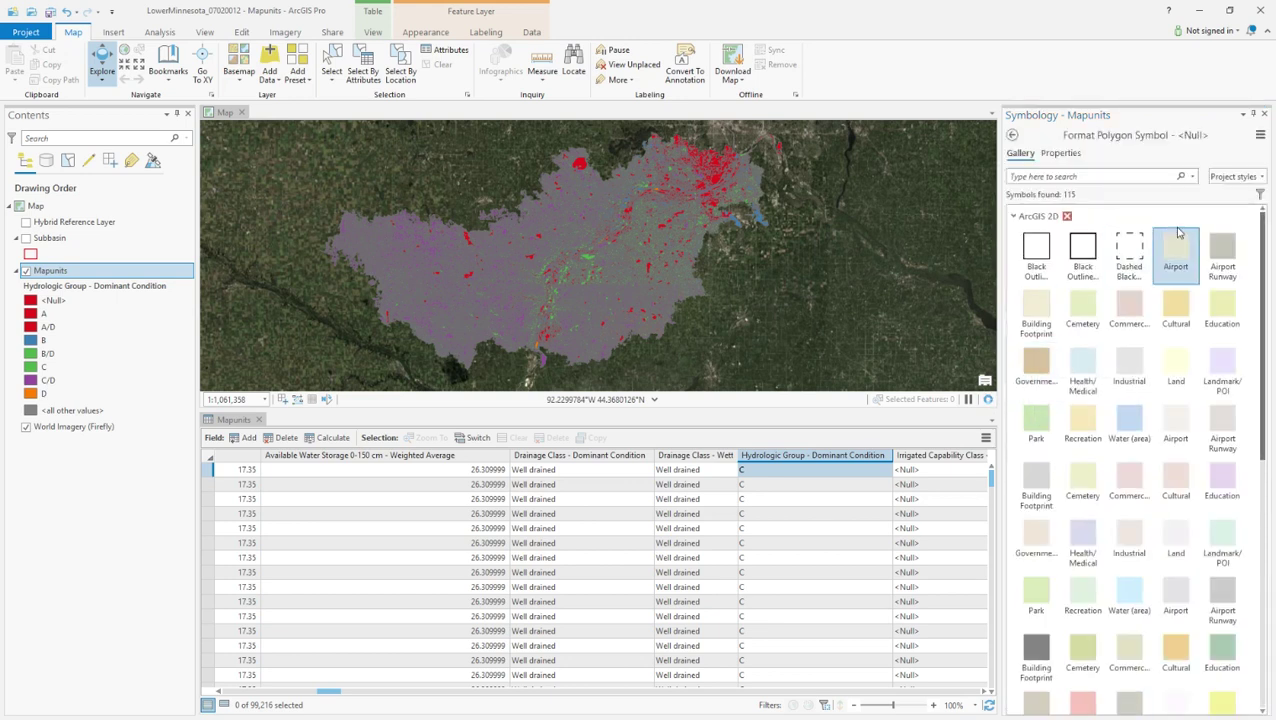
click(1072, 155)
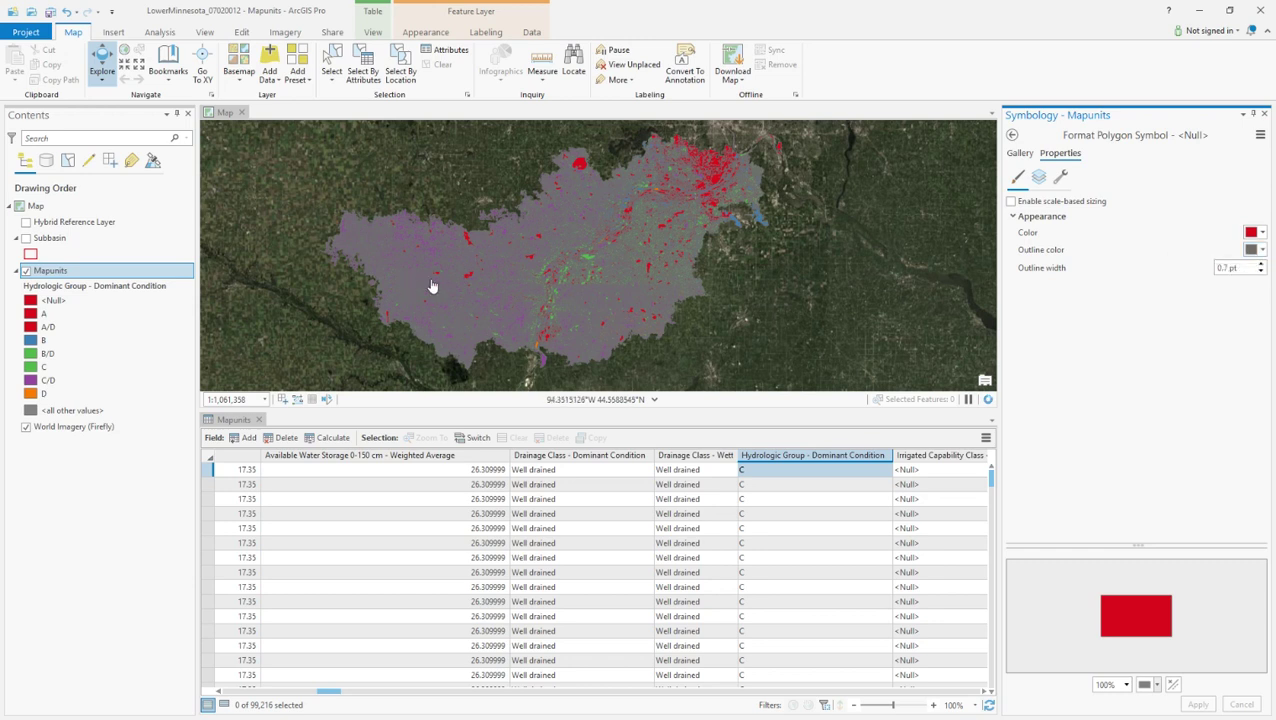
scroll(530, 283, up, 3)
scroll(483, 284, up, 5)
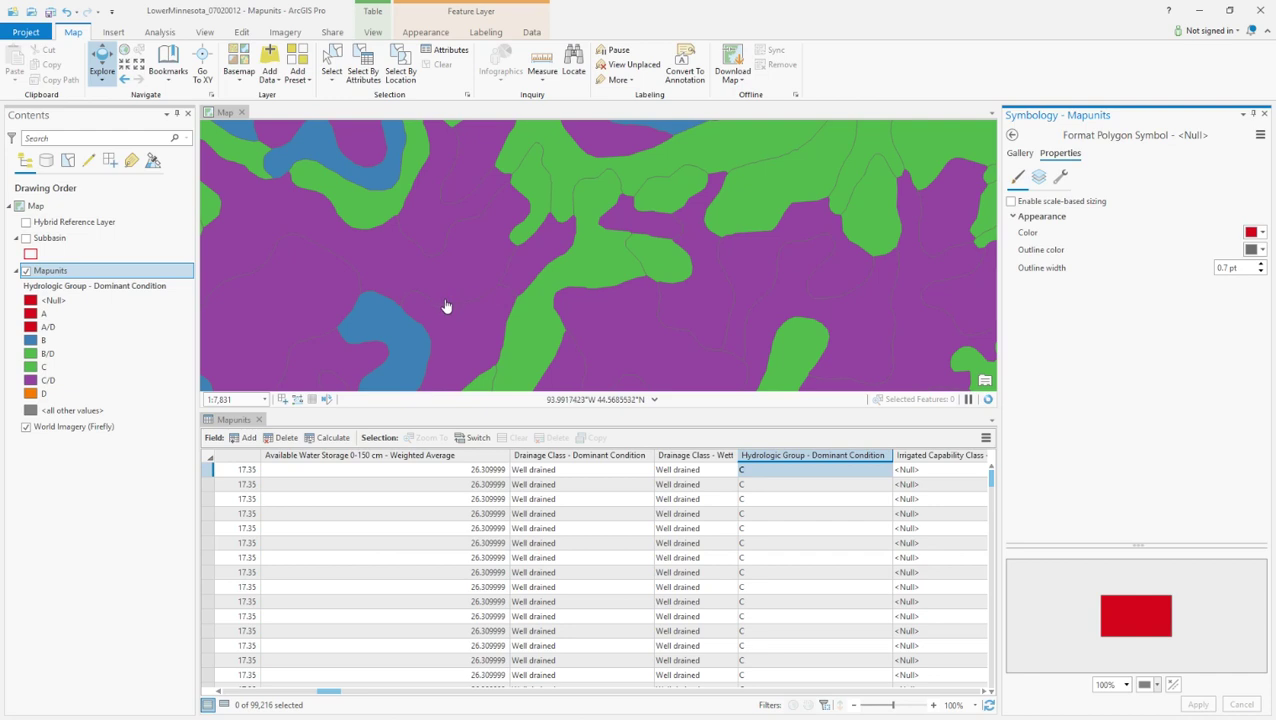
scroll(461, 308, down, 2)
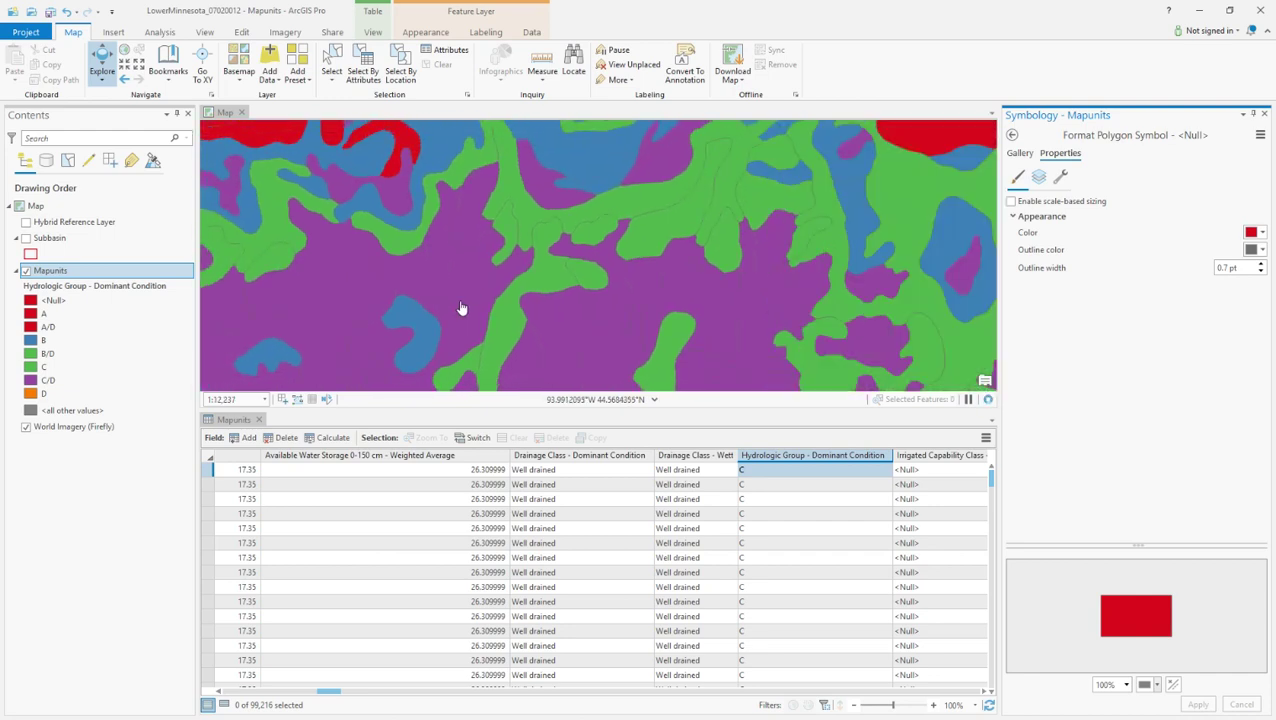
Zoom the map out to the watershed and return to the hydrologic group class list
scroll(461, 308, down, 8)
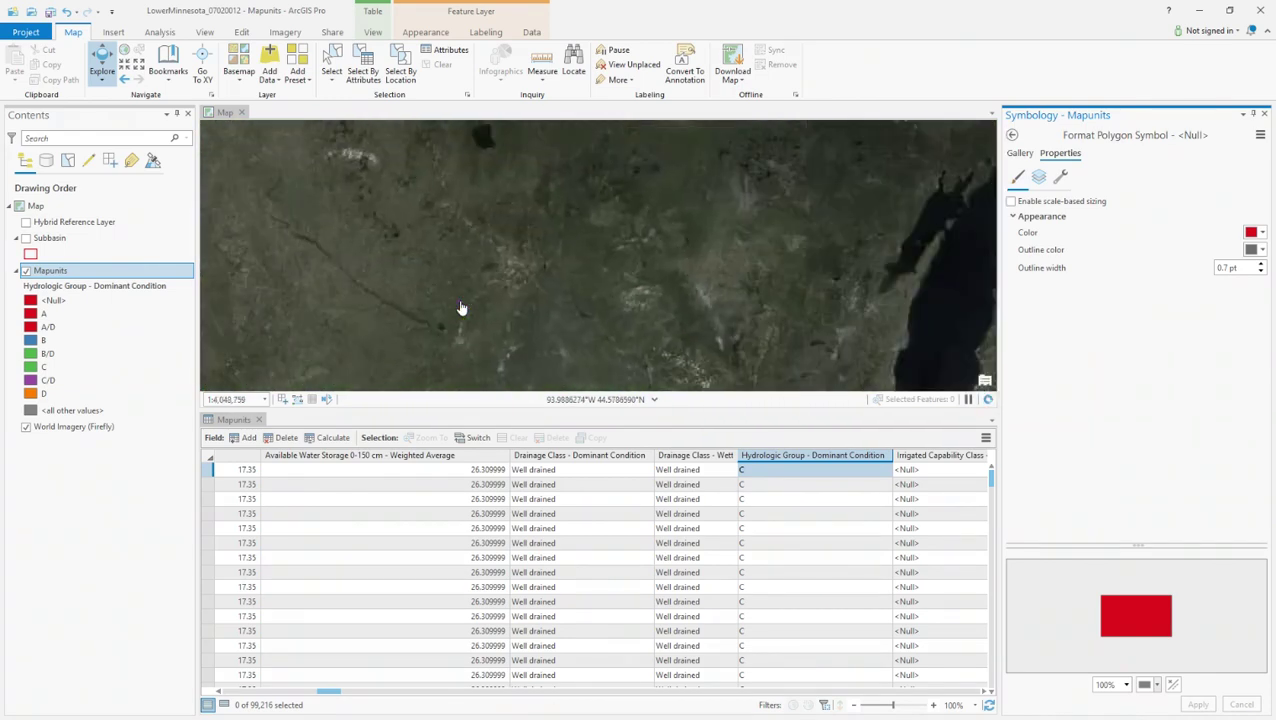
scroll(461, 308, down, 6)
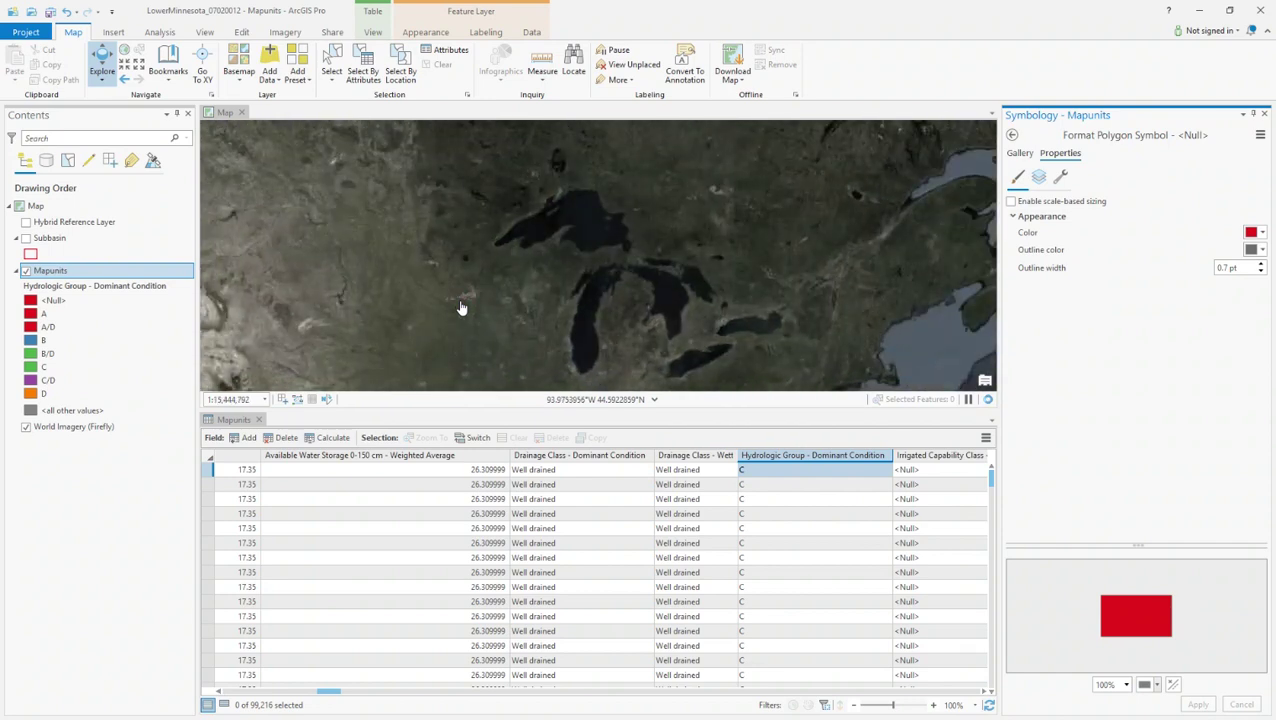
scroll(461, 308, up, 4)
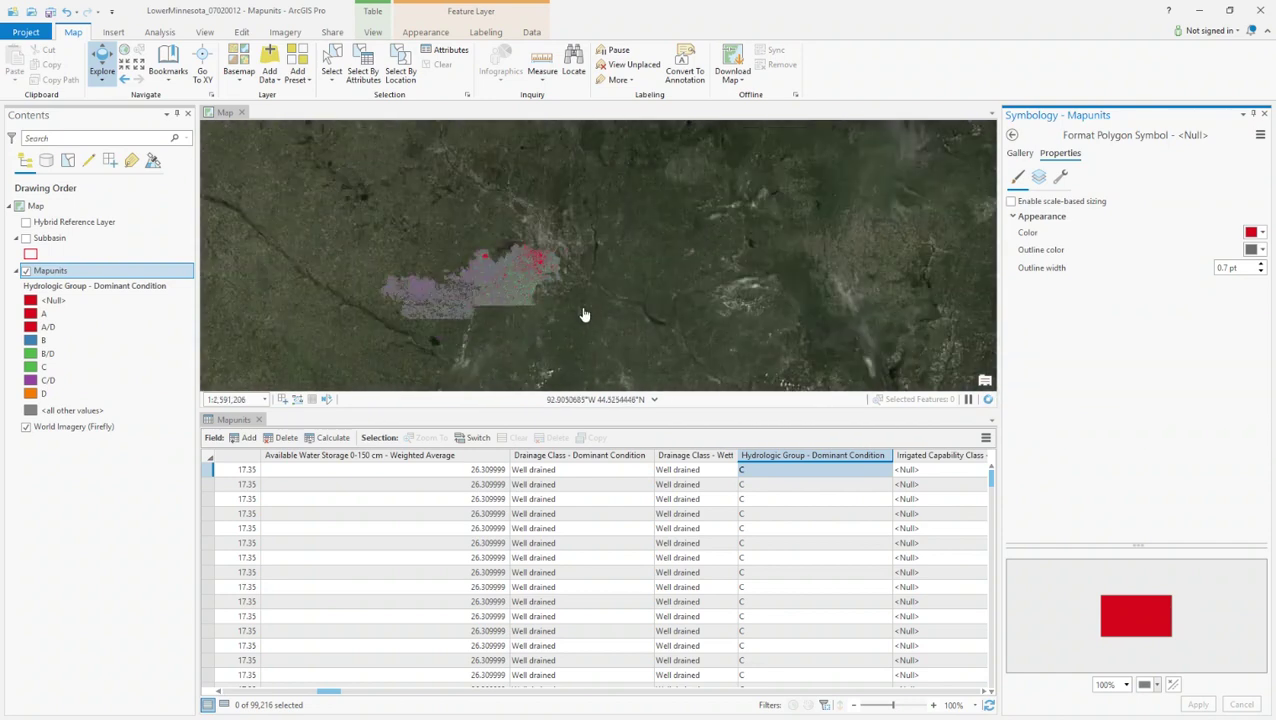
drag(581, 313, 667, 277)
scroll(604, 283, up, 1)
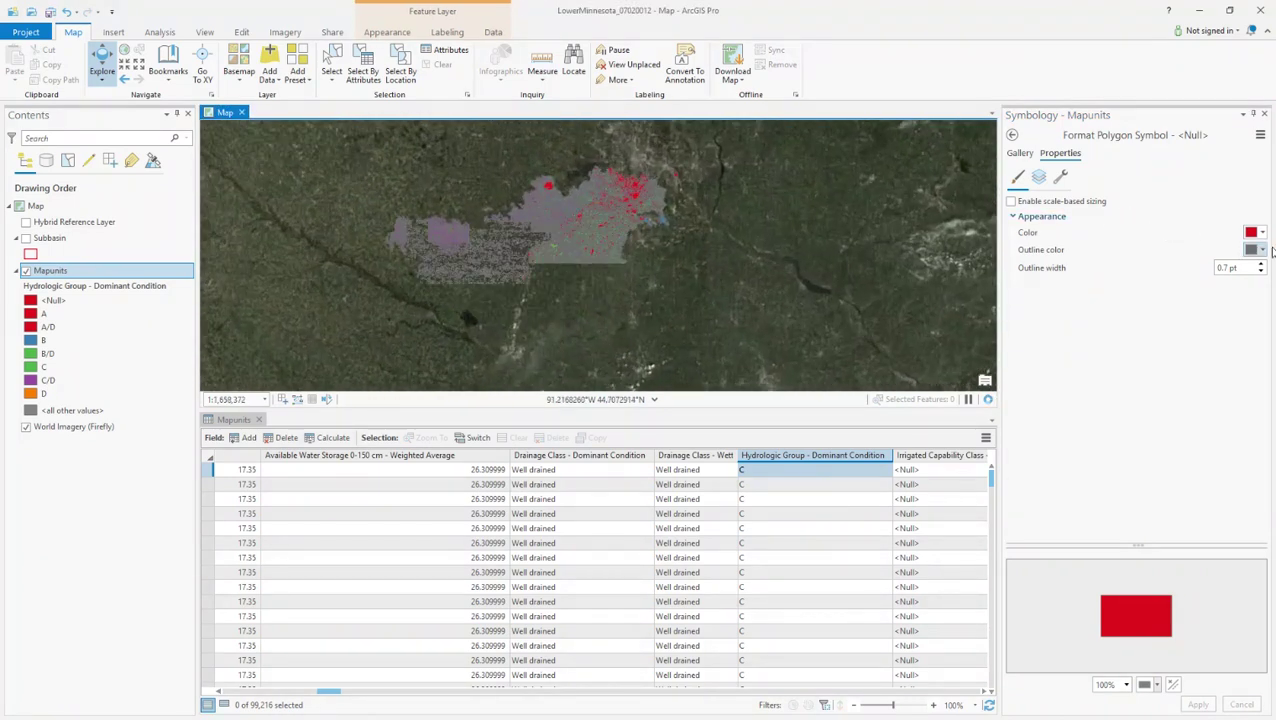
click(1015, 138)
click(1015, 138)
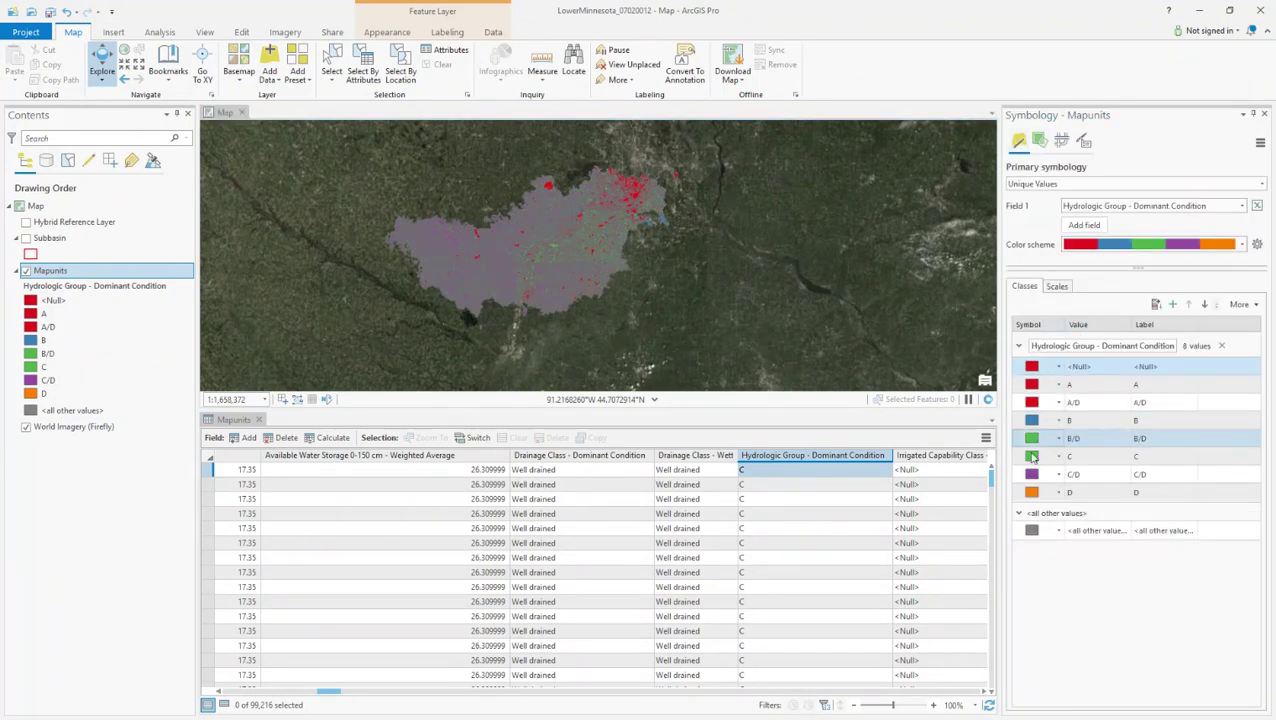
Apply the Set 1 (8 Classes) colour scheme to the hydrologic group classes
click(1243, 246)
scroll(1195, 350, down, 3)
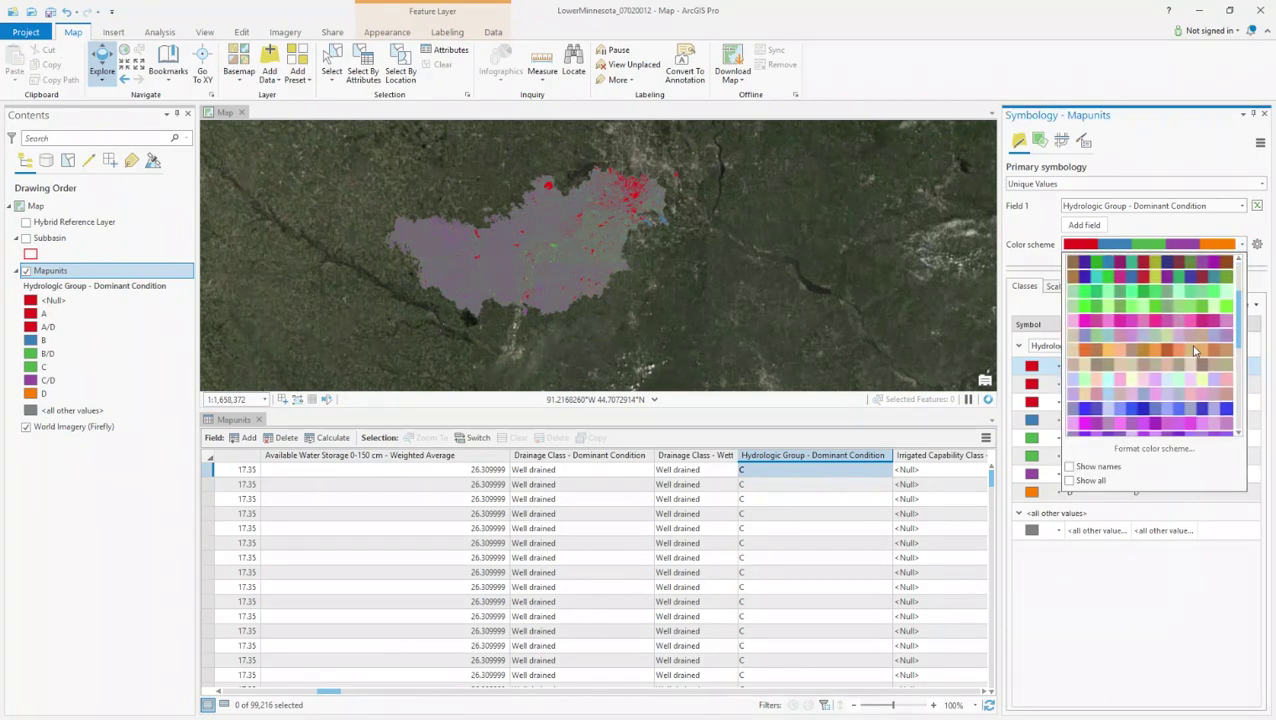
scroll(1170, 292, down, 5)
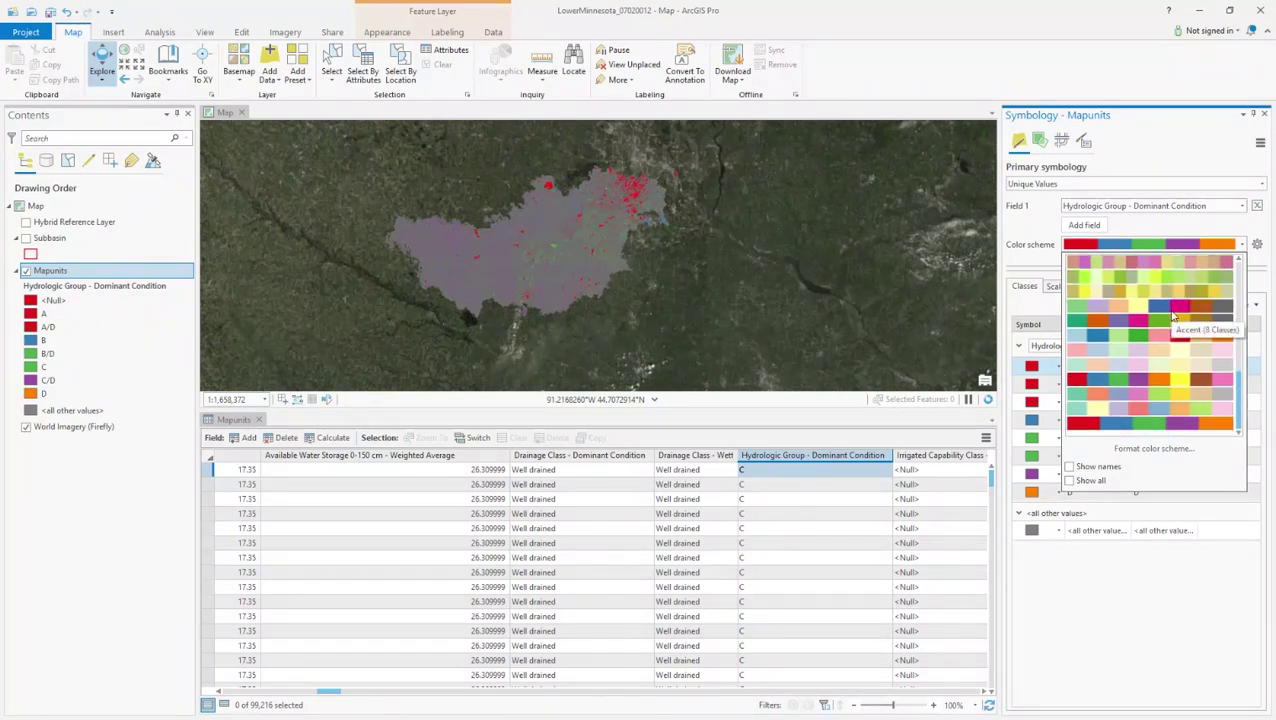
click(1160, 384)
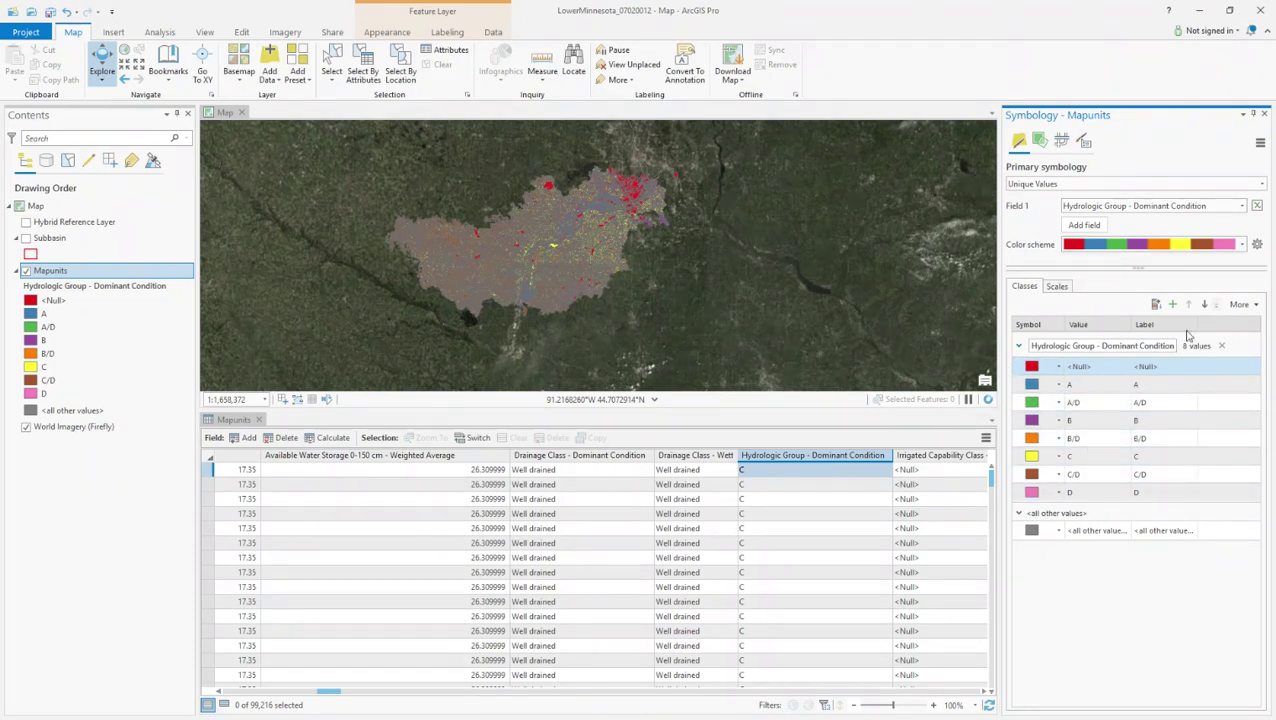
click(1254, 306)
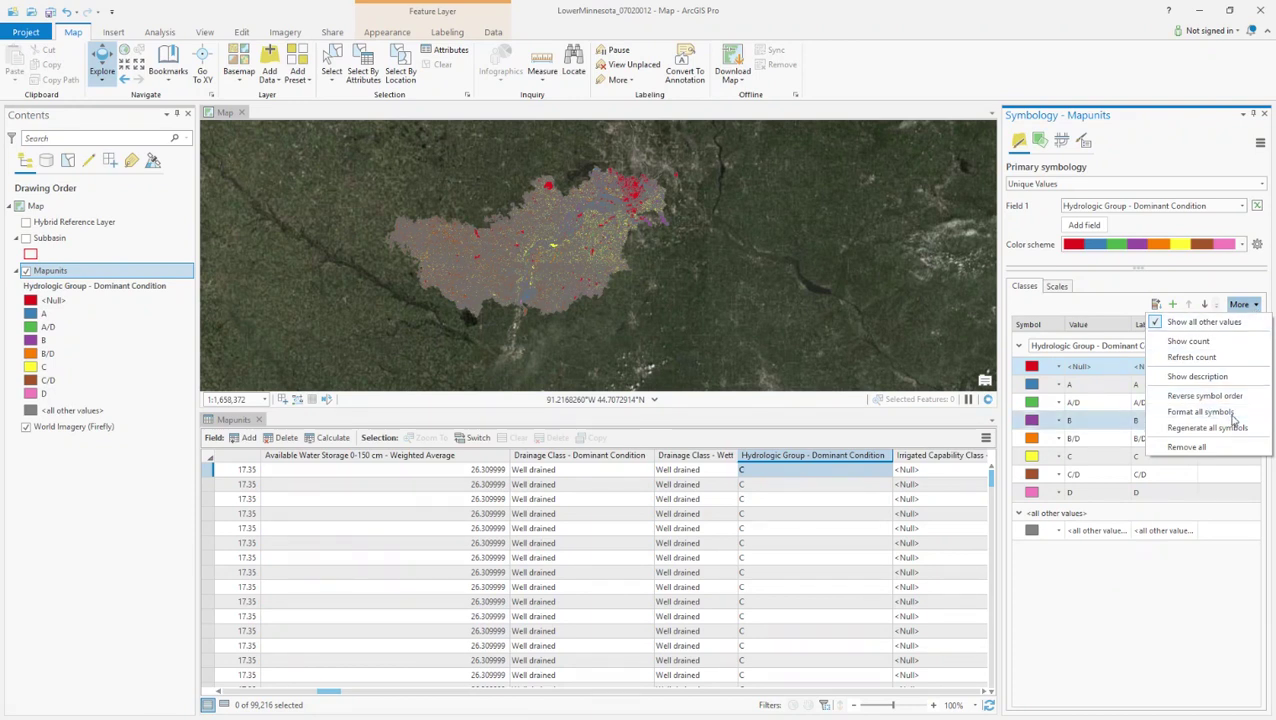
Give all class symbols No color outlines, then close the Mapunits attribute table
click(1232, 414)
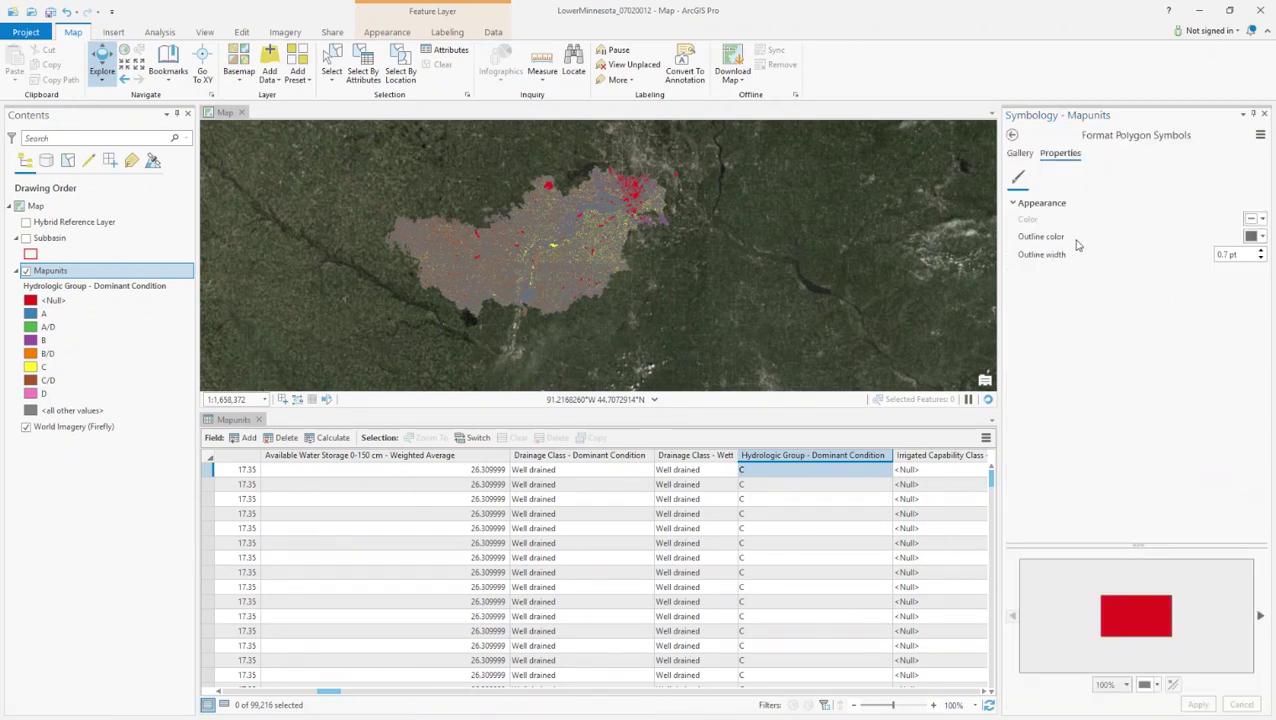
click(1262, 238)
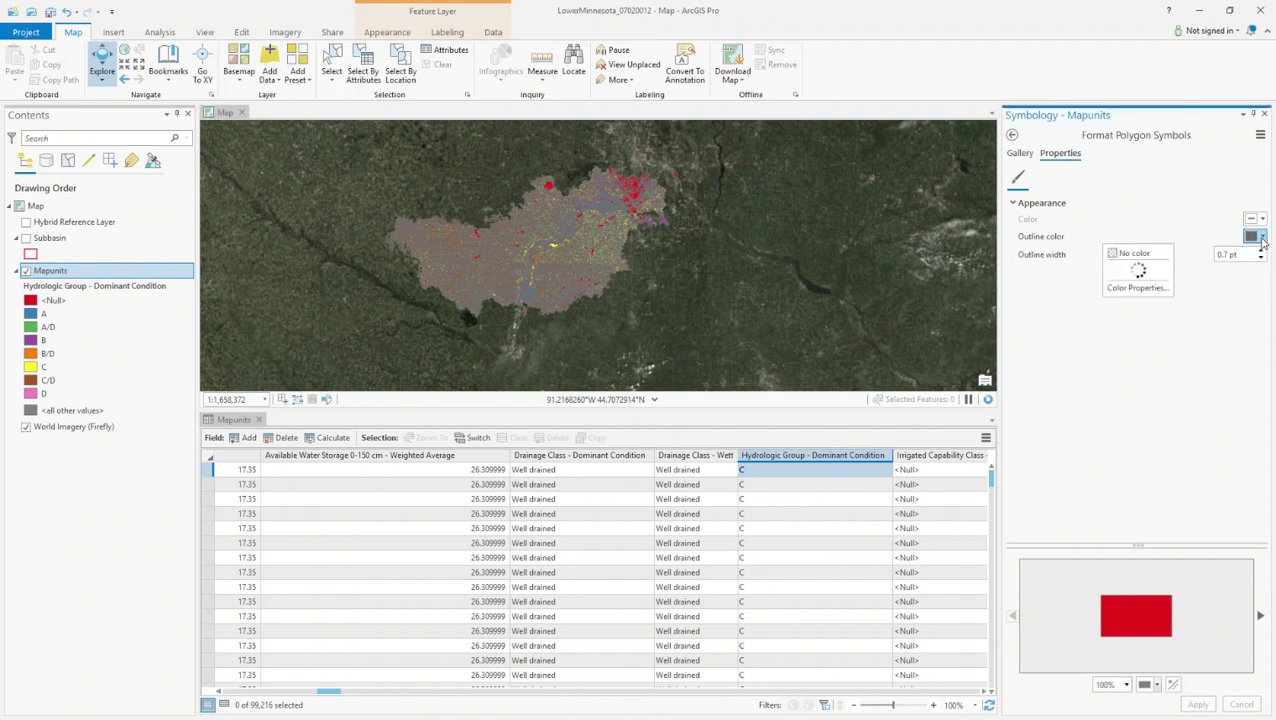
click(1136, 254)
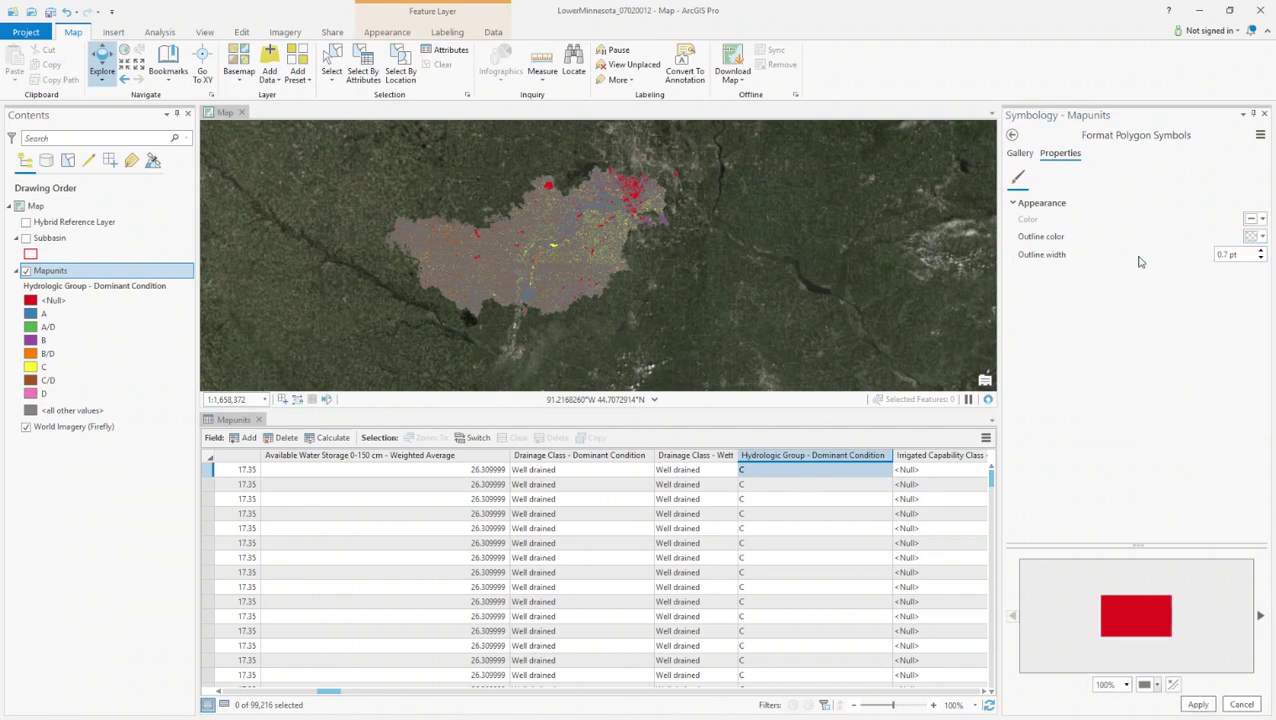
click(1198, 705)
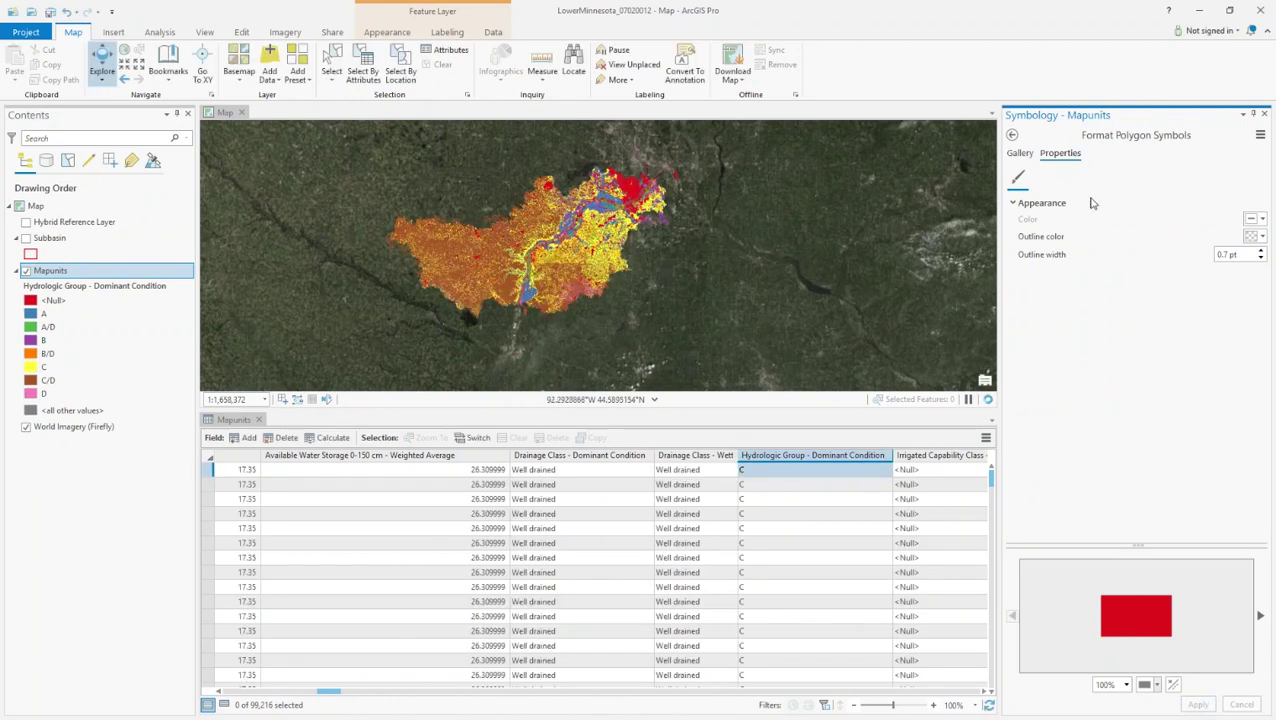
click(1013, 135)
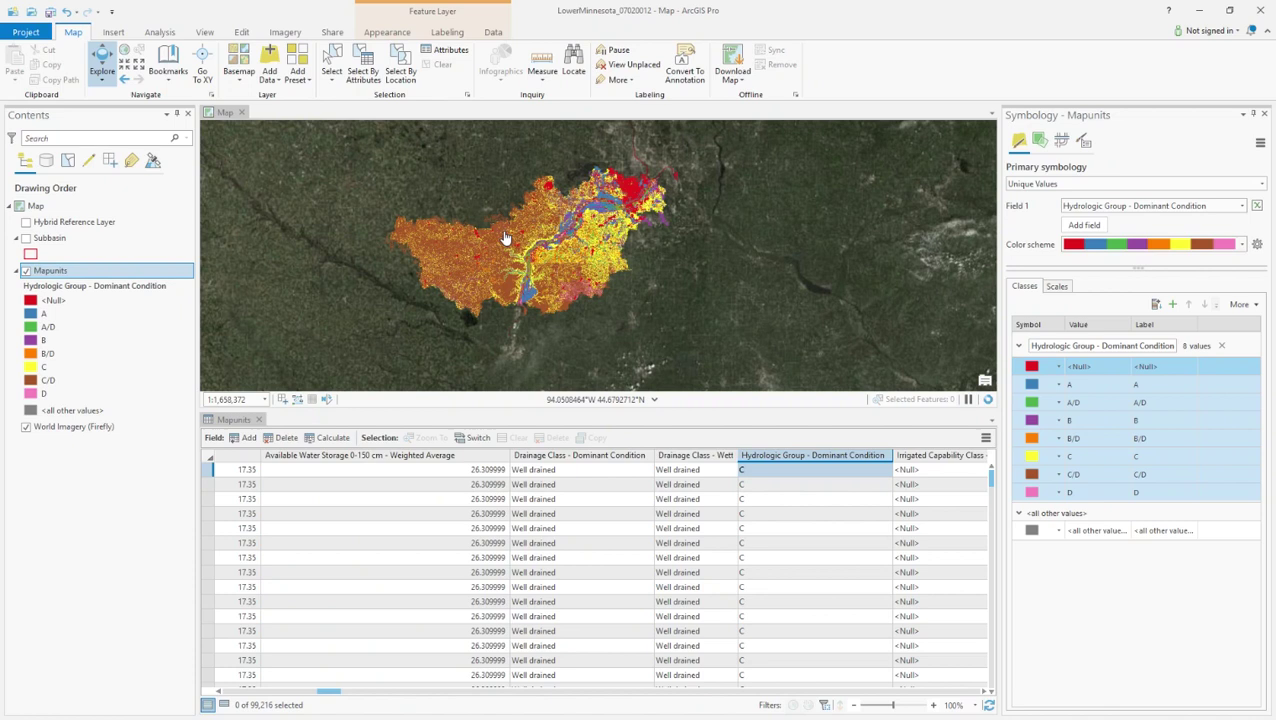
click(258, 419)
Zoom the map to show the whole watershed's colour-coded hydrologic groups
scroll(560, 378, up, 3)
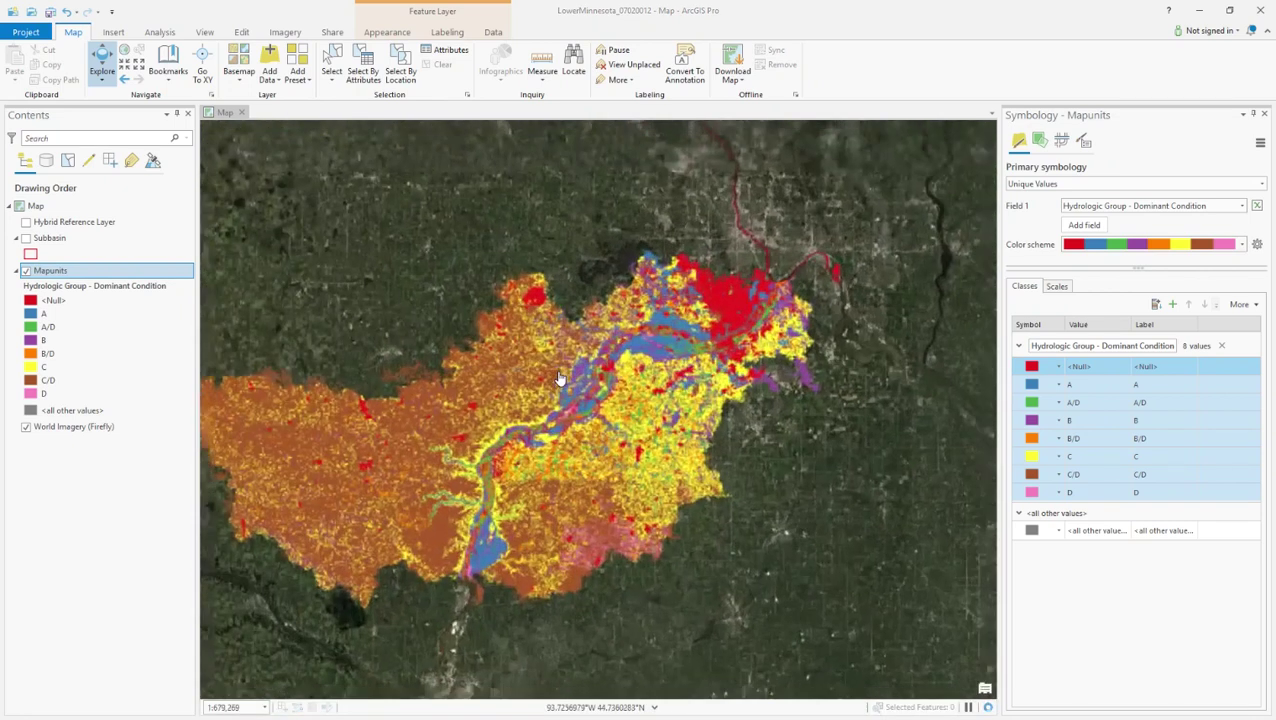
scroll(560, 378, down, 2)
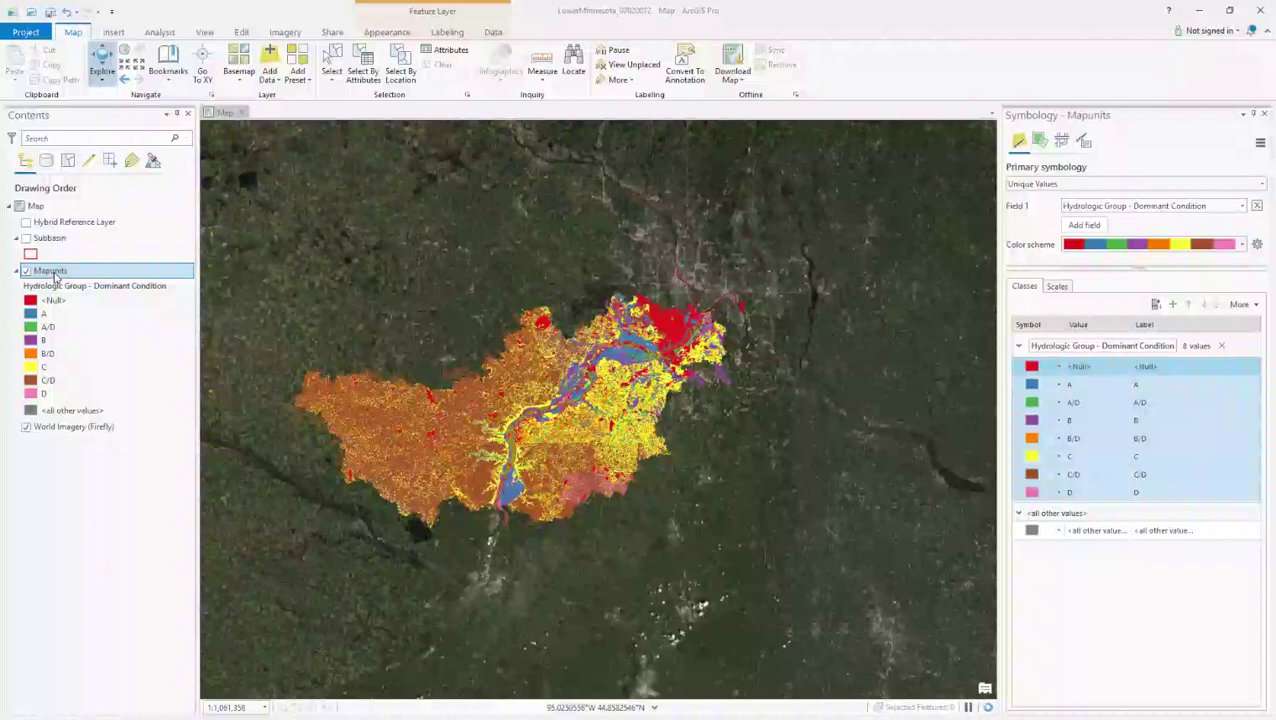
right_click(56, 278)
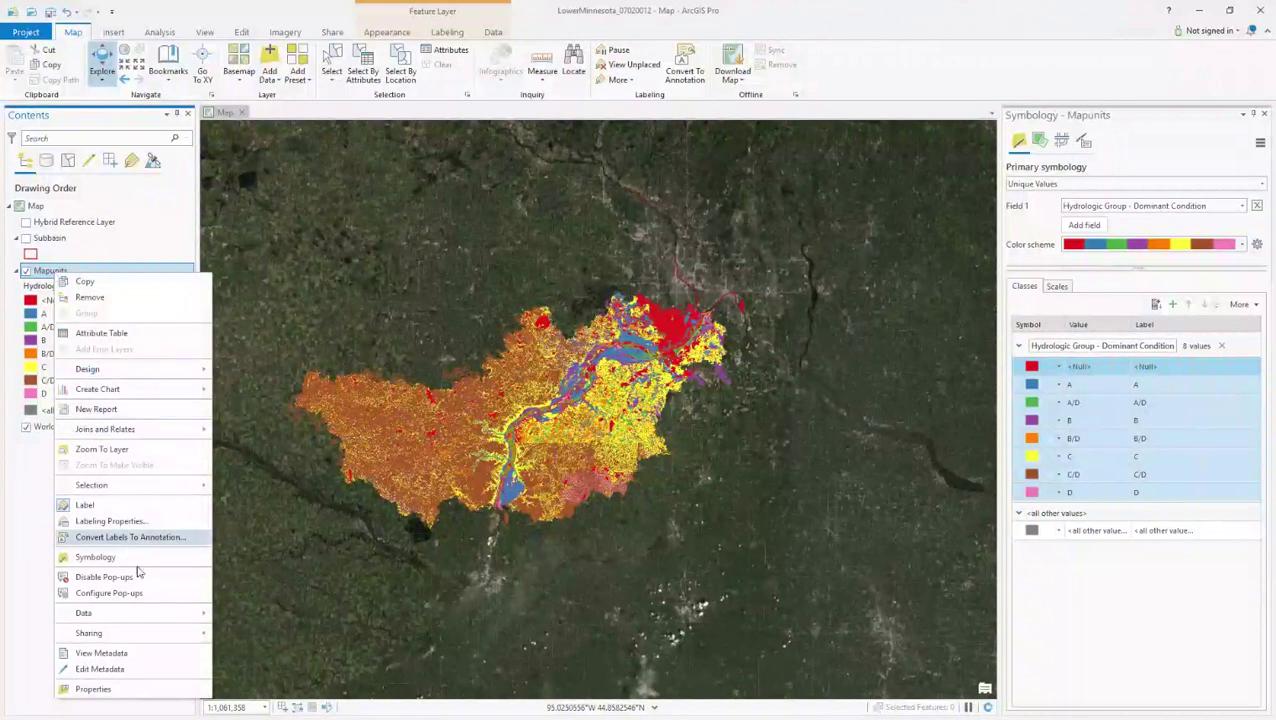
Launch Export Features for Mapunits, enter LMW_Soils, and browse for the output location
mouse_move(166, 614)
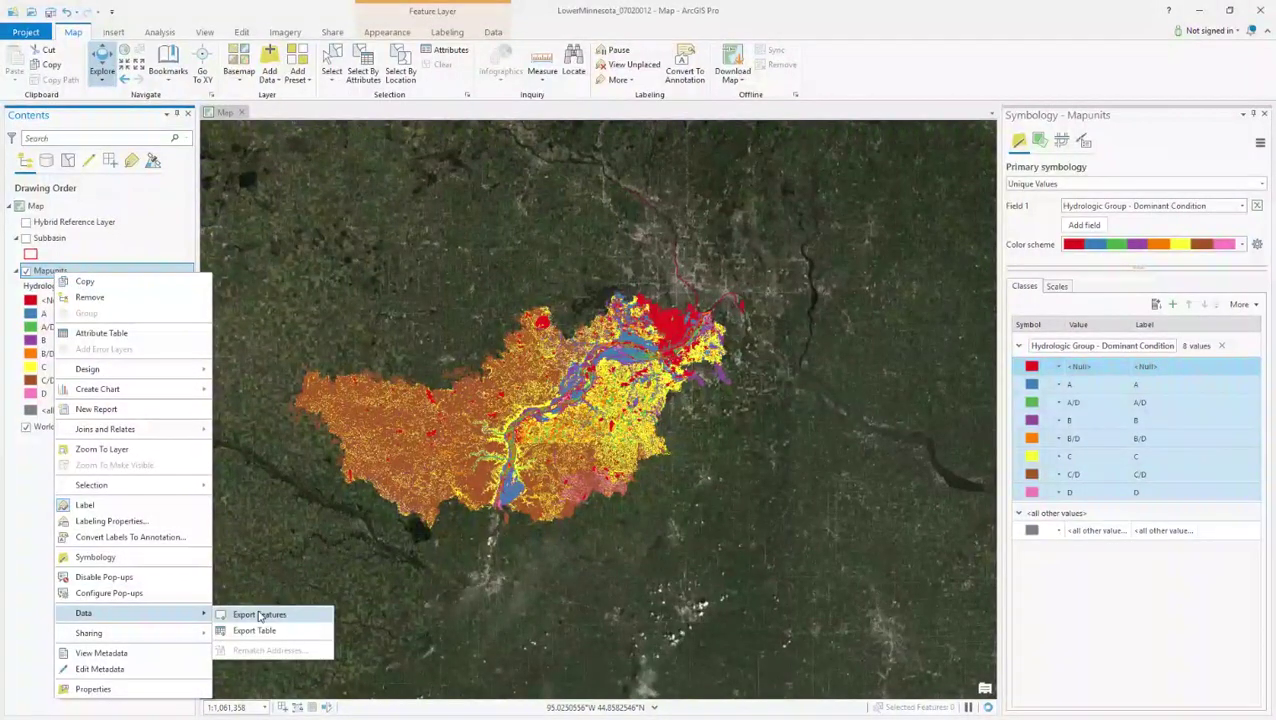
click(290, 614)
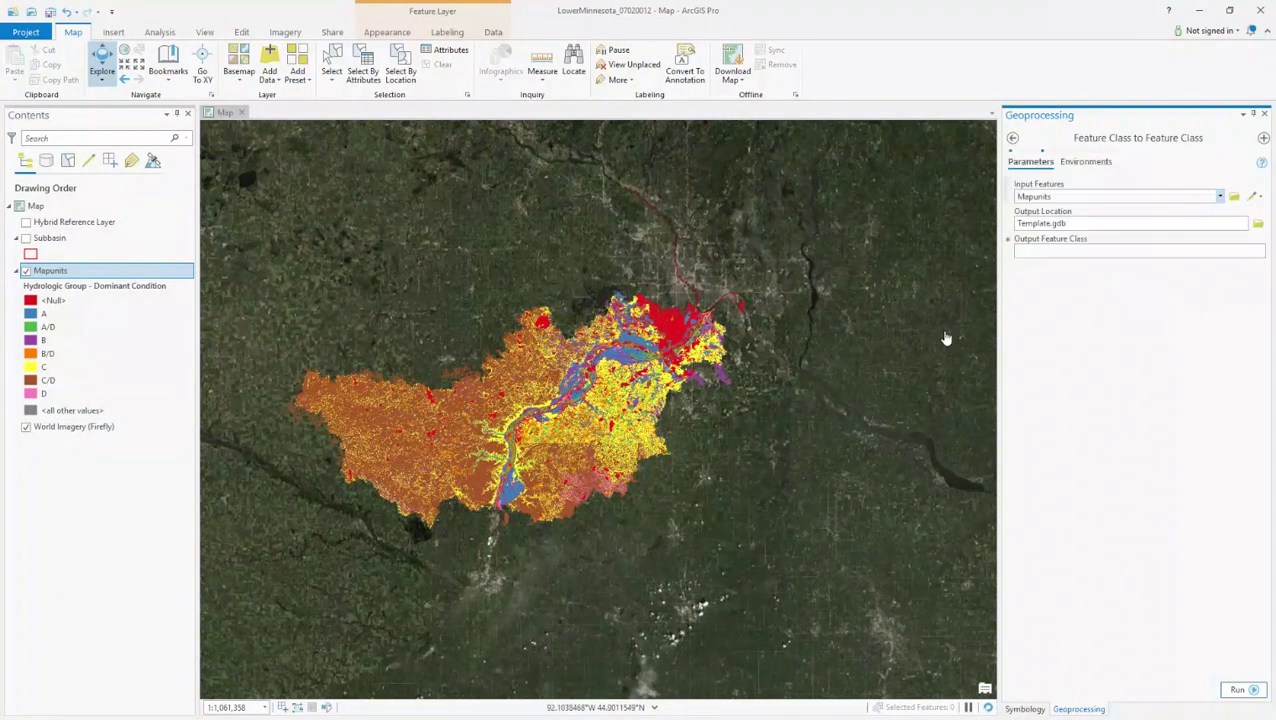
double_click(1078, 196)
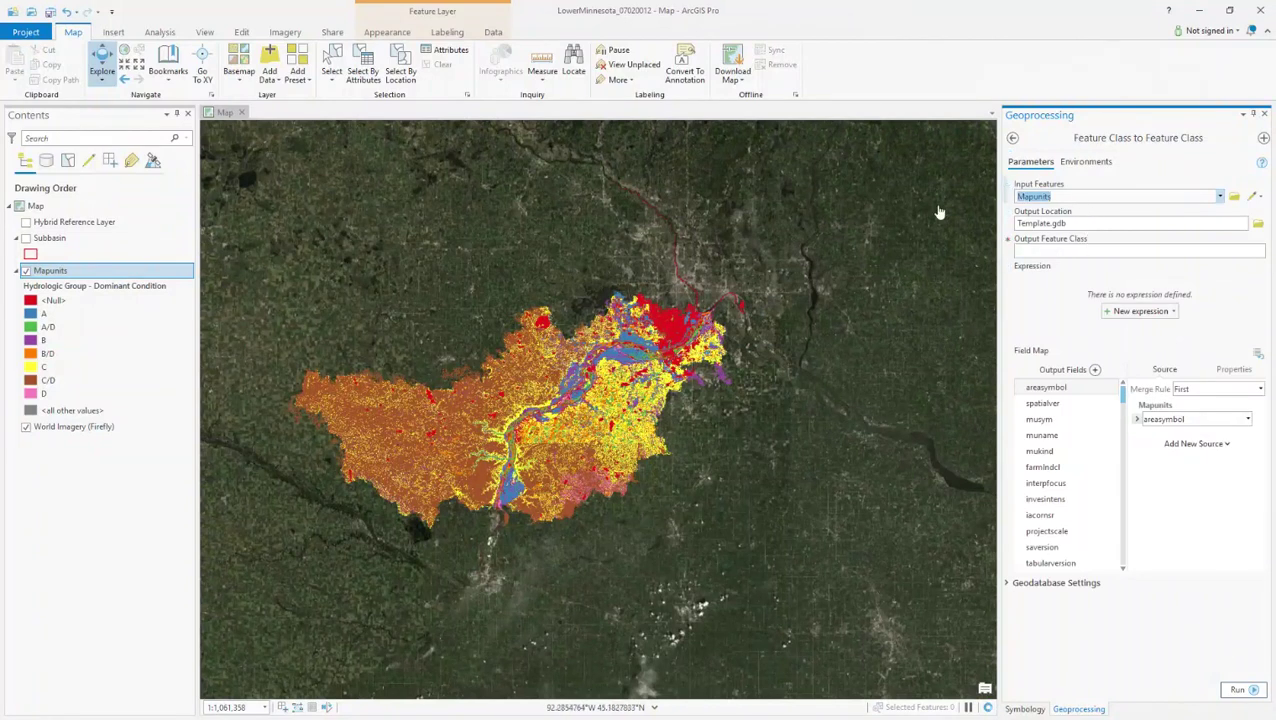
text(LMW_Soils)
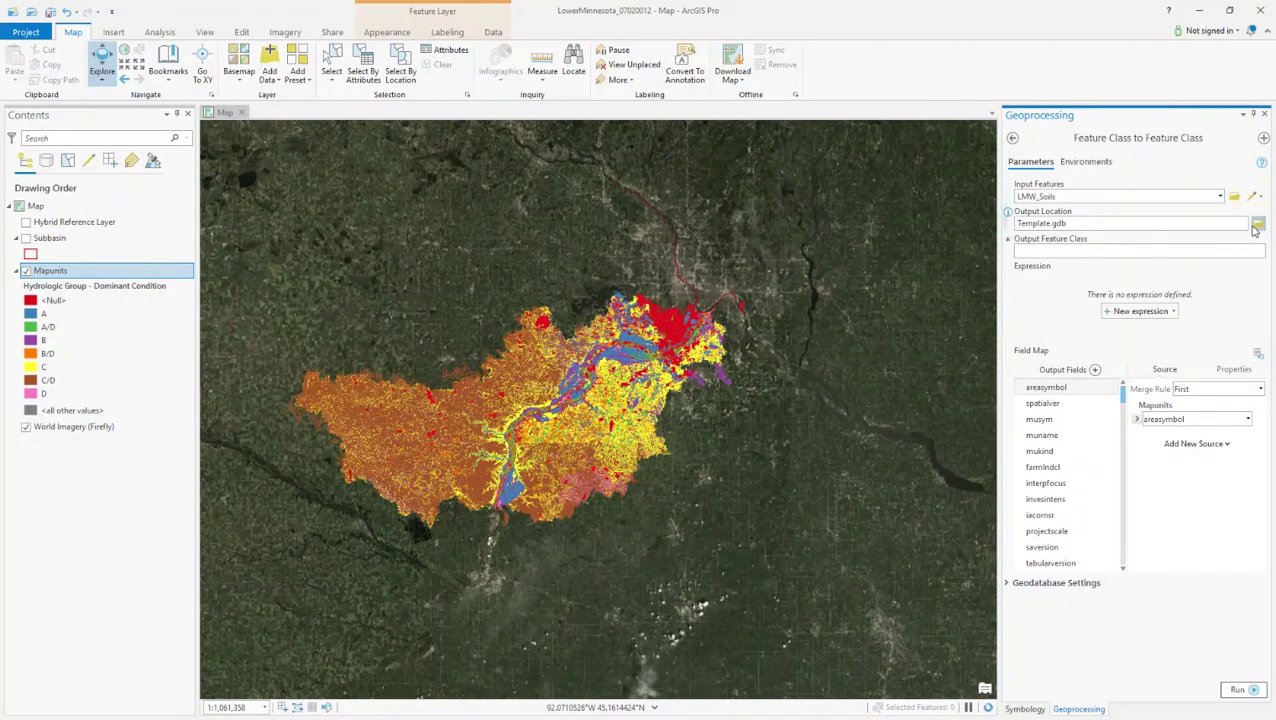
click(1257, 225)
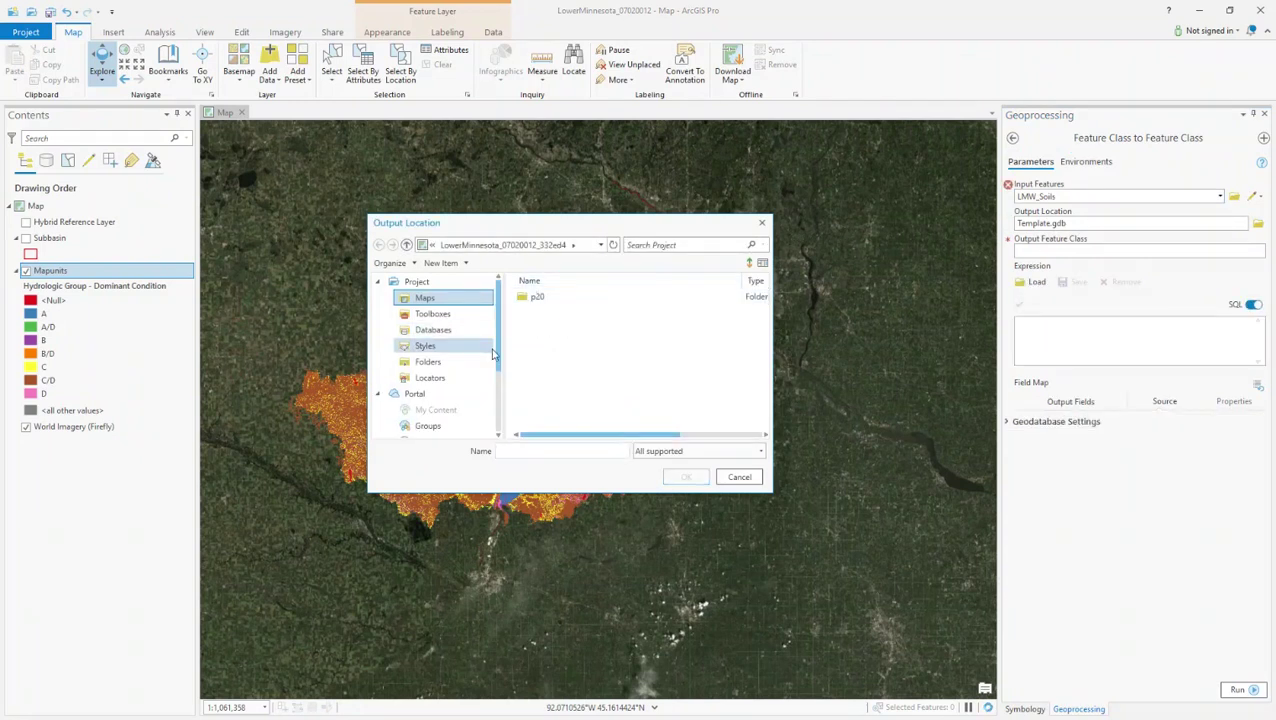
Browse the output location from the Desktop into Fall2020 > ENGR467_Fall2020 > Weeks
click(436, 332)
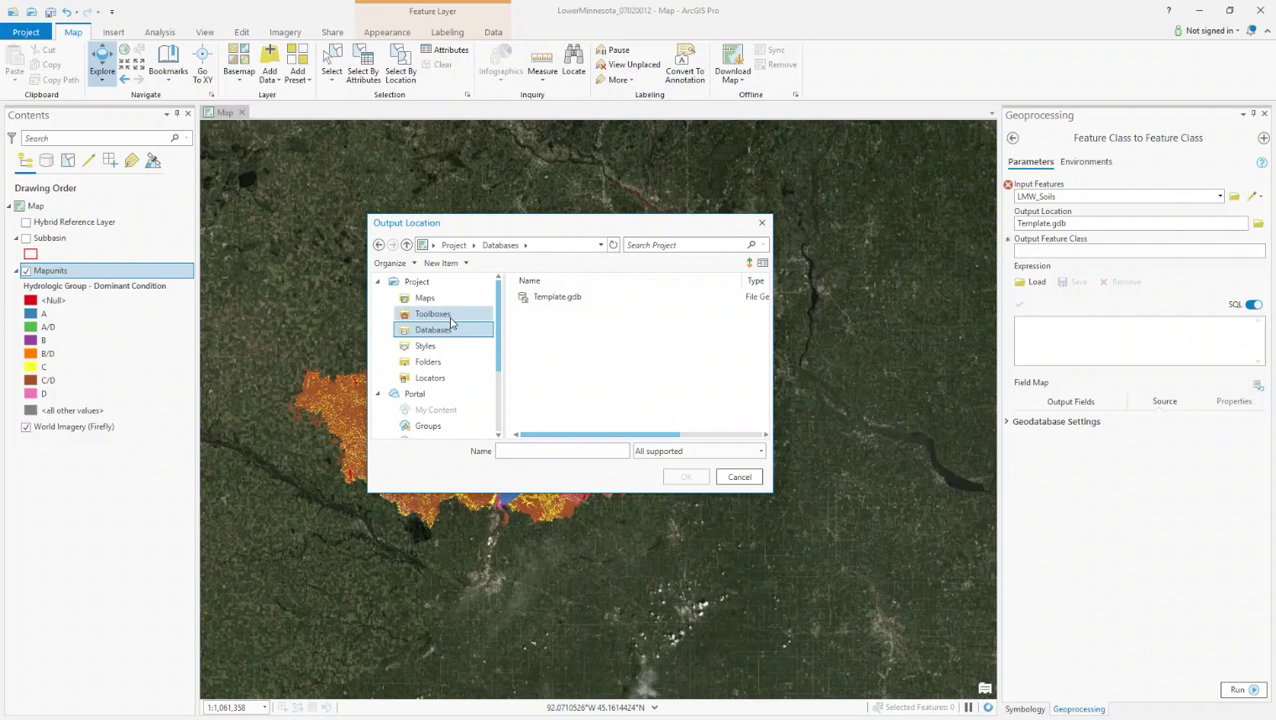
click(463, 361)
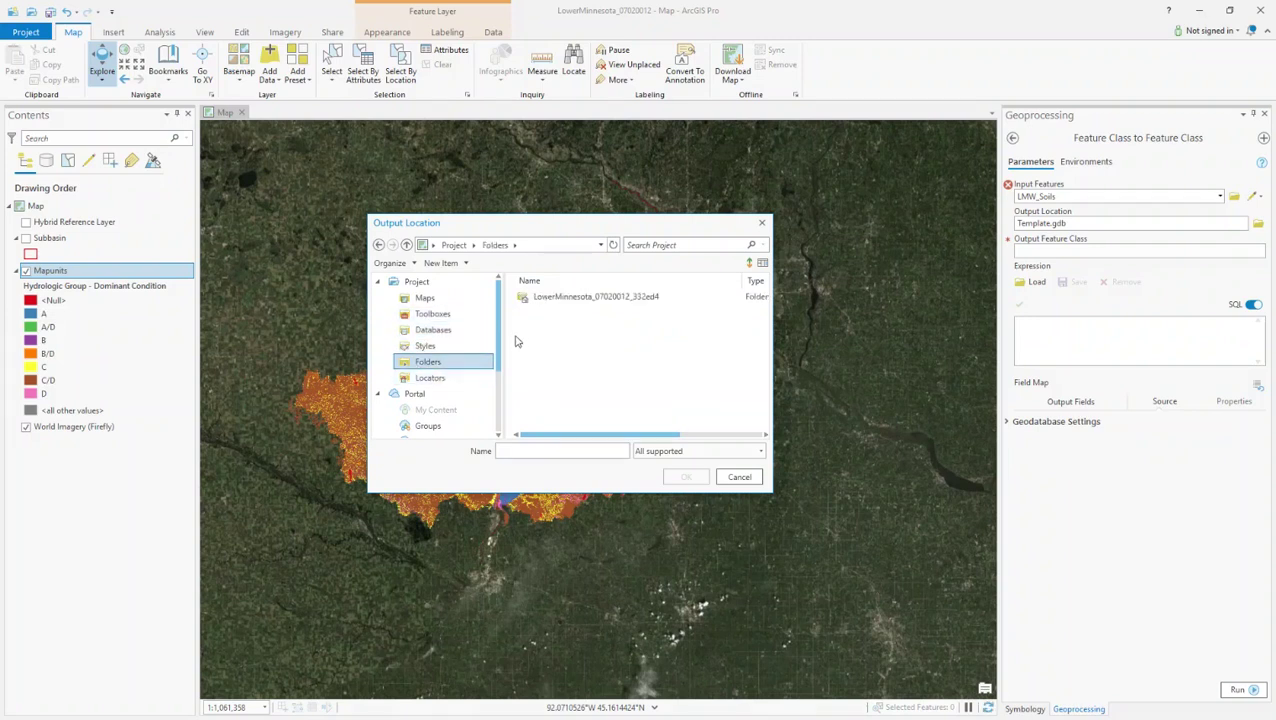
scroll(500, 403, down, 2)
scroll(500, 403, down, 2)
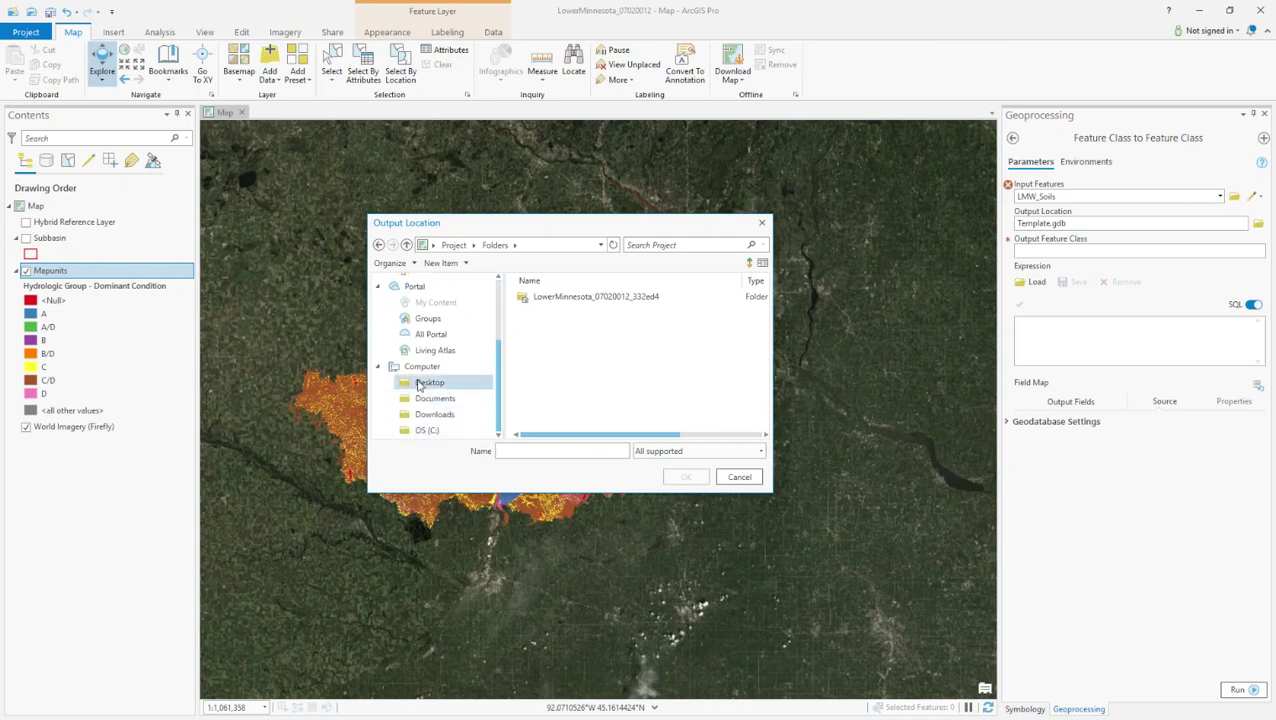
click(420, 386)
double_click(540, 342)
double_click(536, 330)
double_click(550, 344)
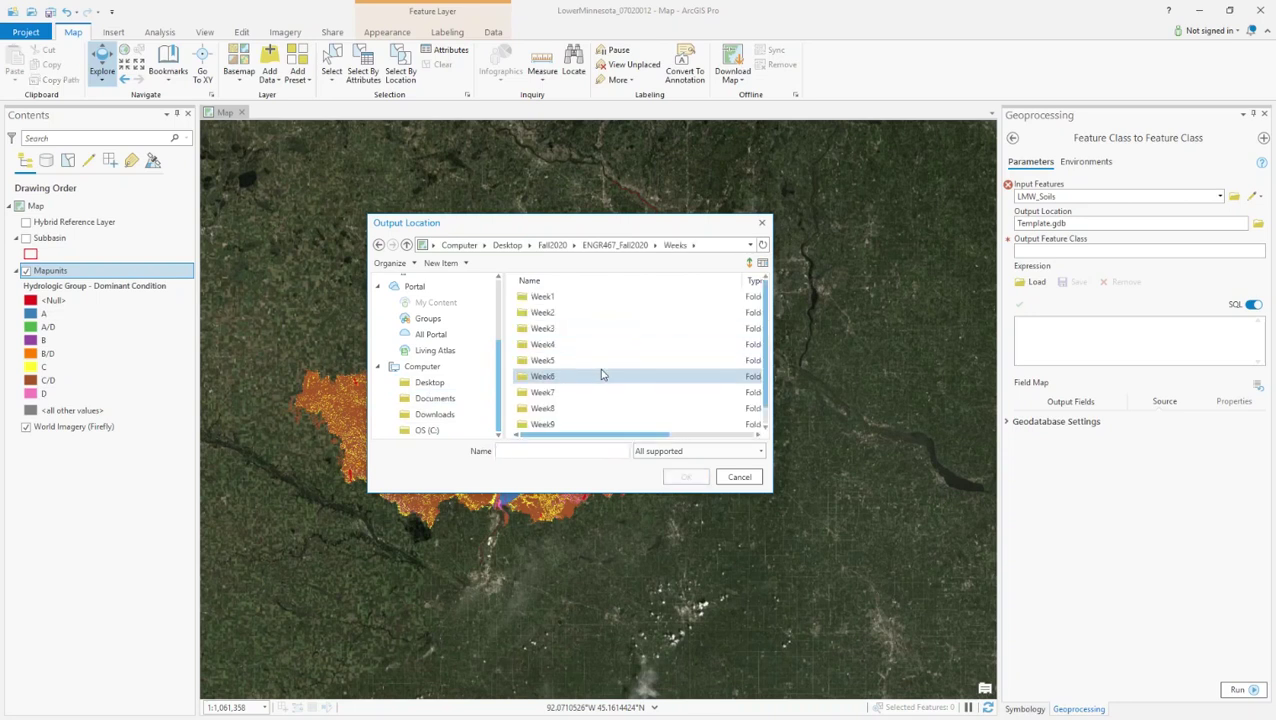
Go into Week9 > Data and confirm SoilData as the output folder
double_click(550, 415)
double_click(541, 298)
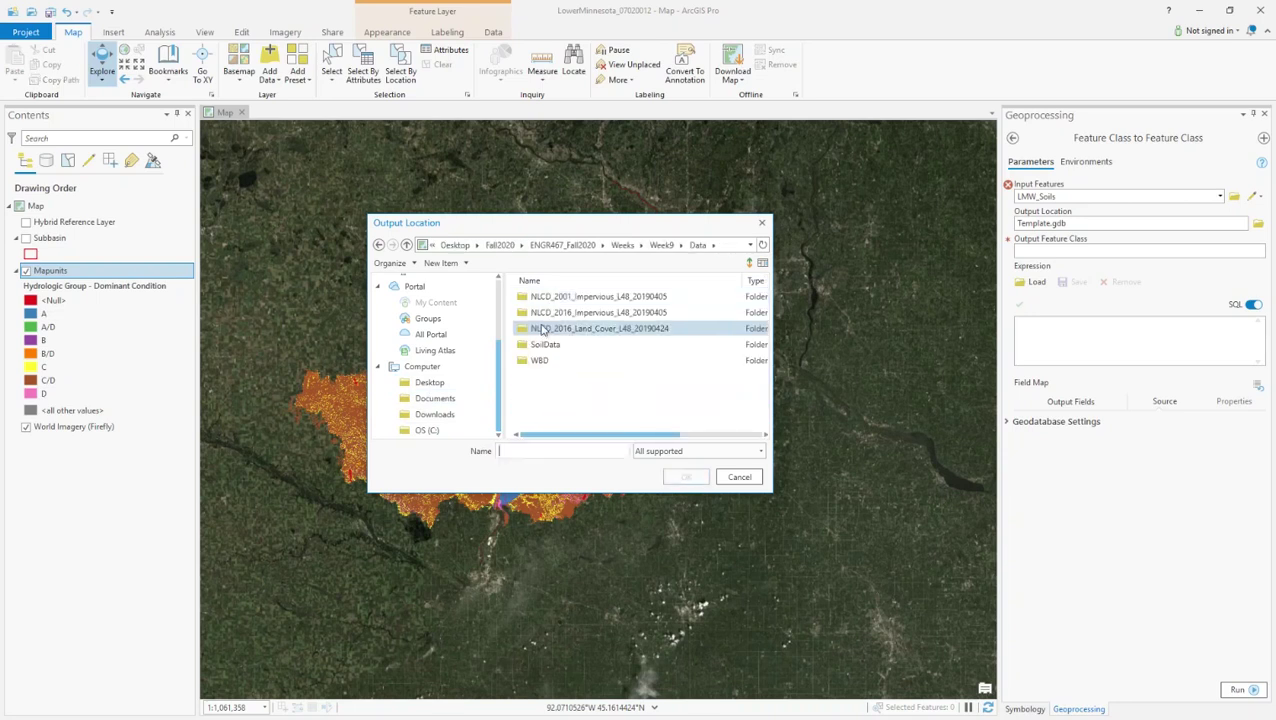
double_click(556, 346)
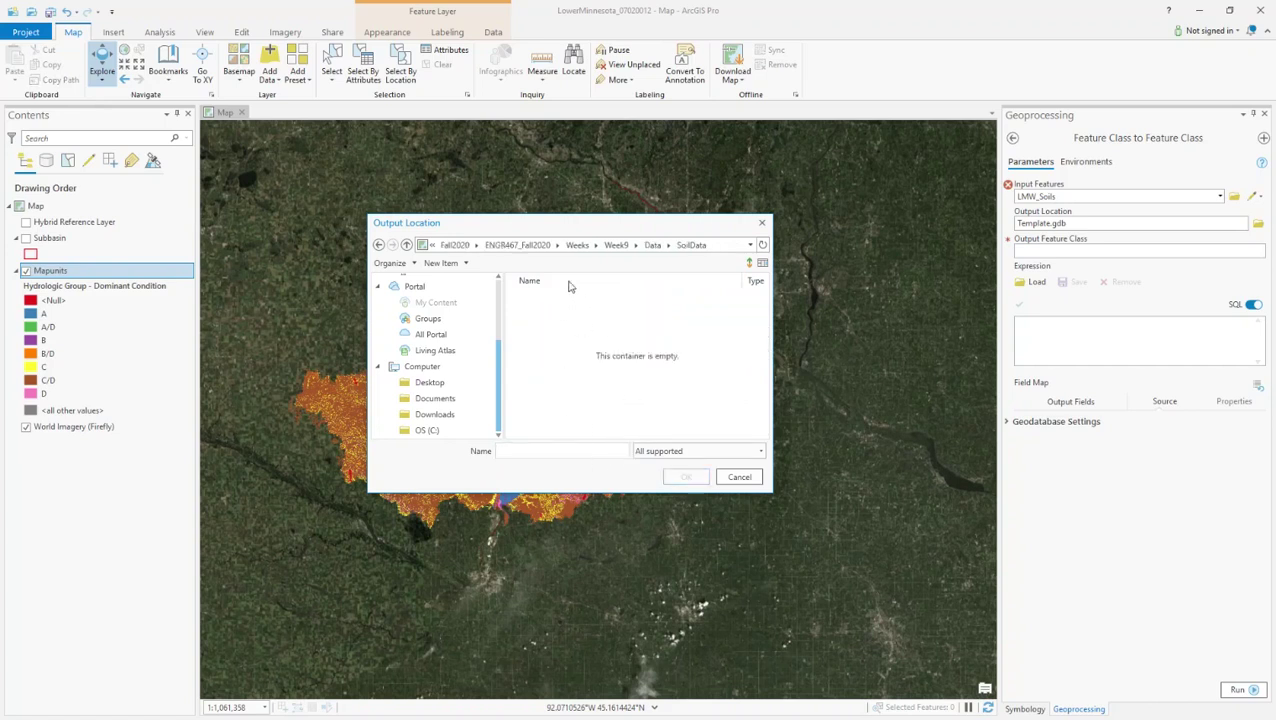
click(652, 244)
click(541, 346)
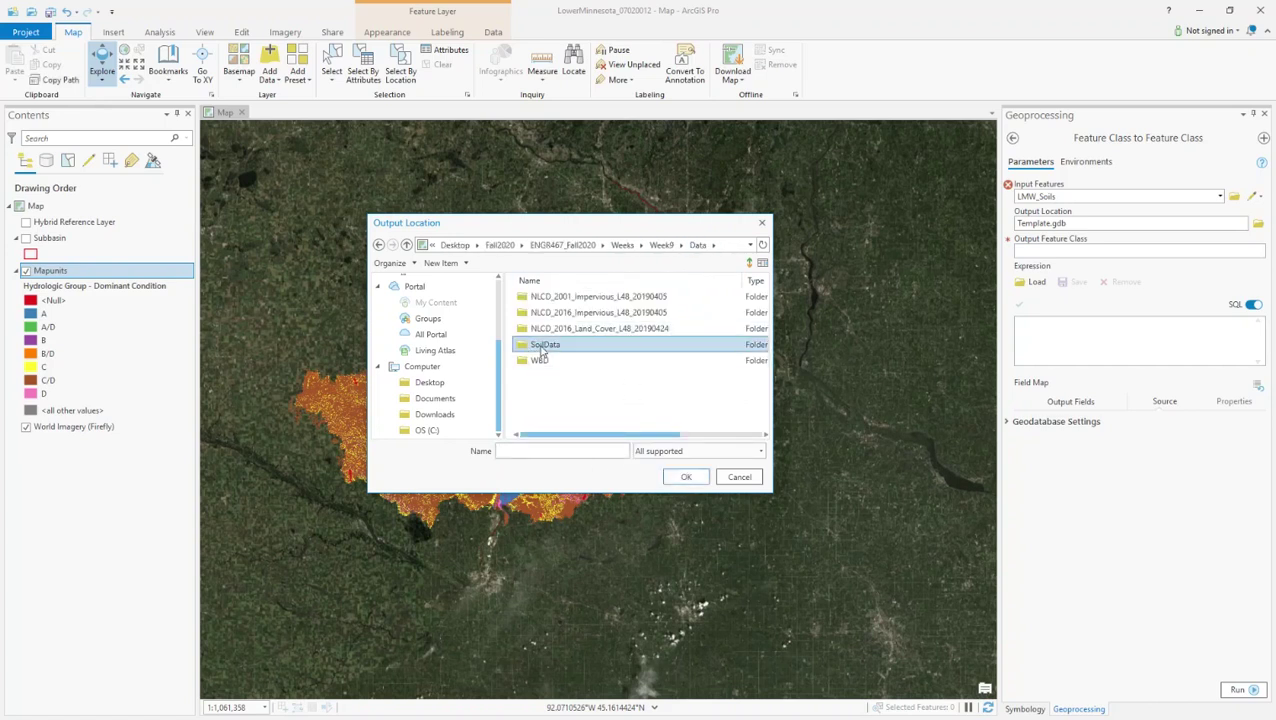
click(688, 478)
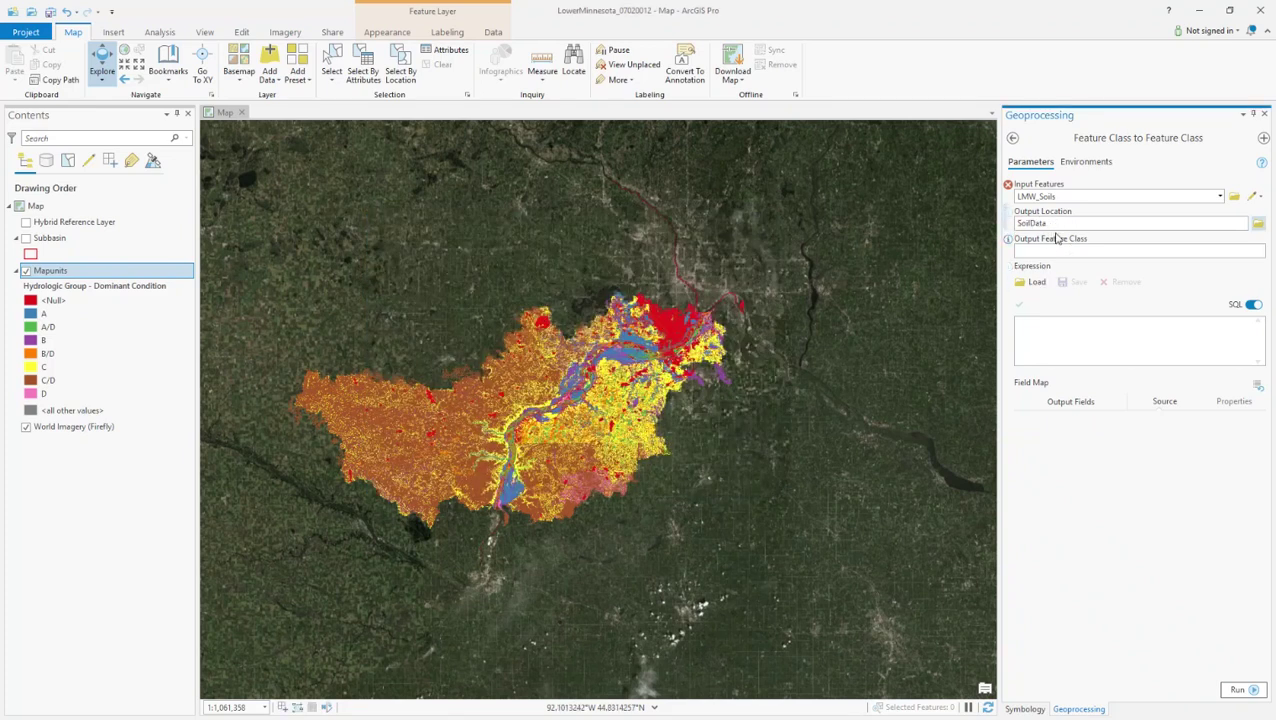
Name the output feature class LMW_Soils.shp and choose Mapunits as the input features
click(1091, 253)
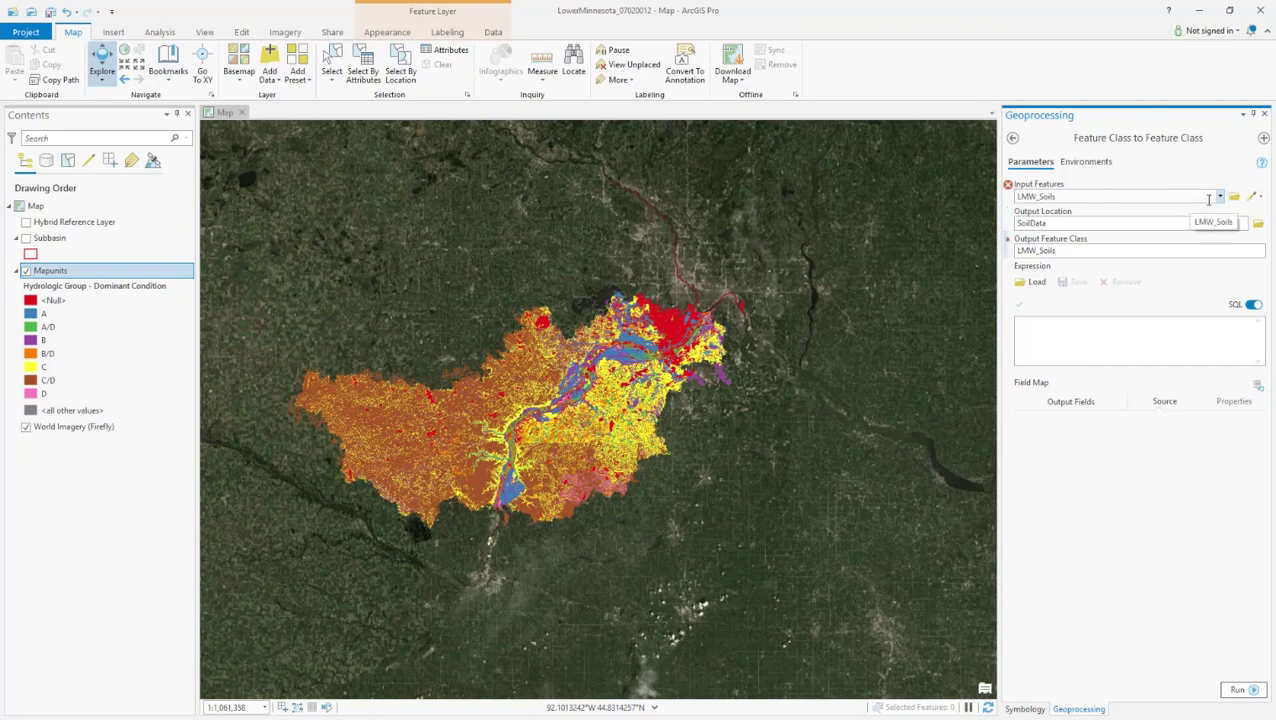
click(1220, 197)
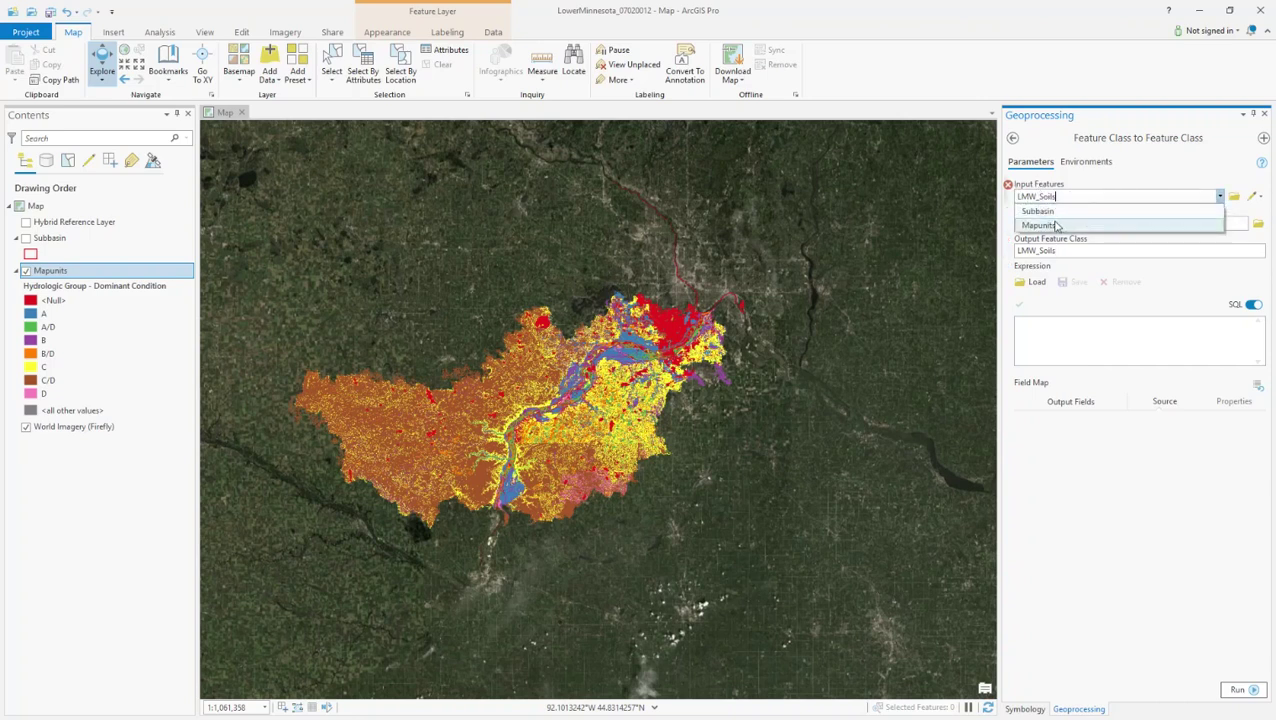
click(1124, 226)
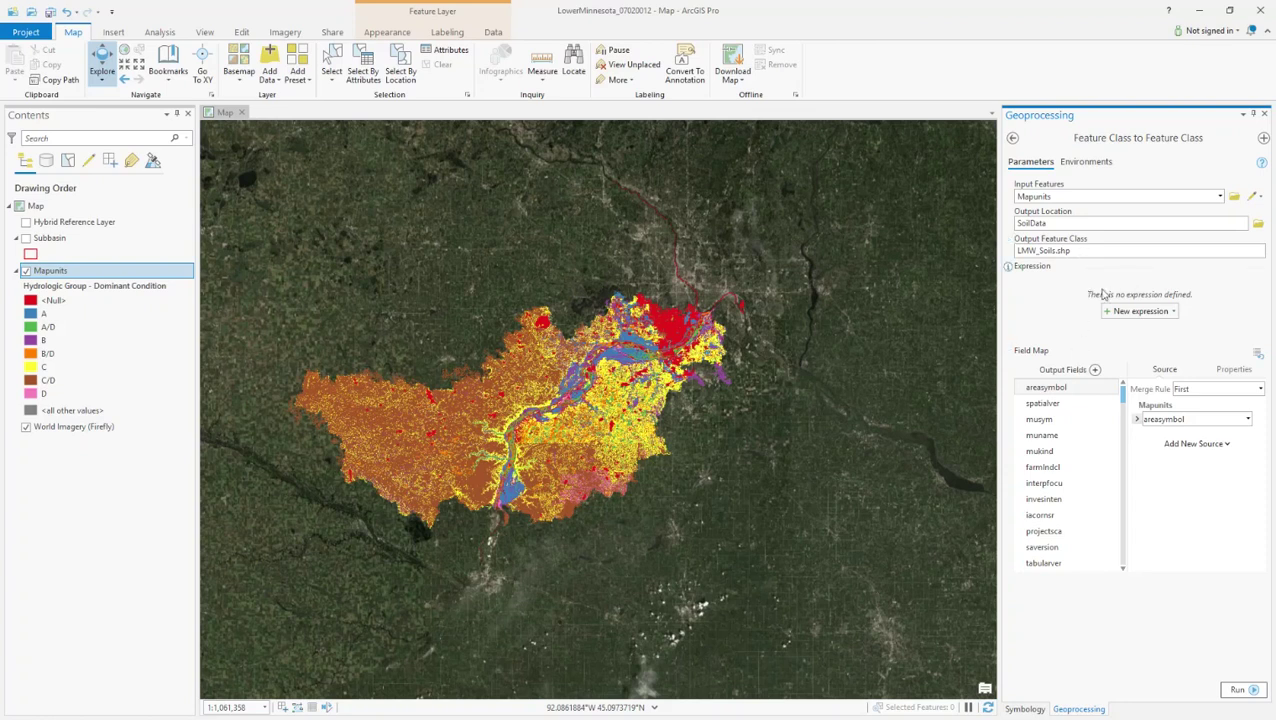
Run the Feature Class to Feature Class export to create LMW_Soils.shp
click(1240, 691)
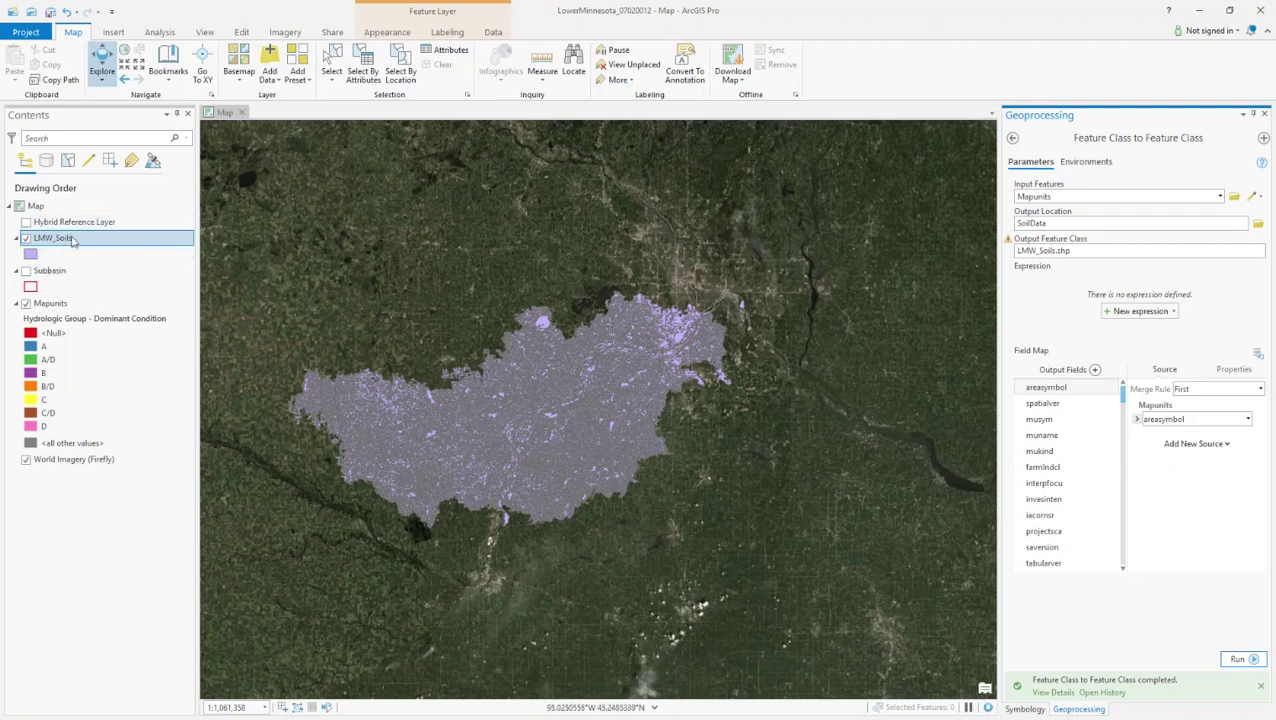
Close ArcGIS Pro without saving and view the LMW_Soils files in SoilData
click(1258, 10)
click(680, 394)
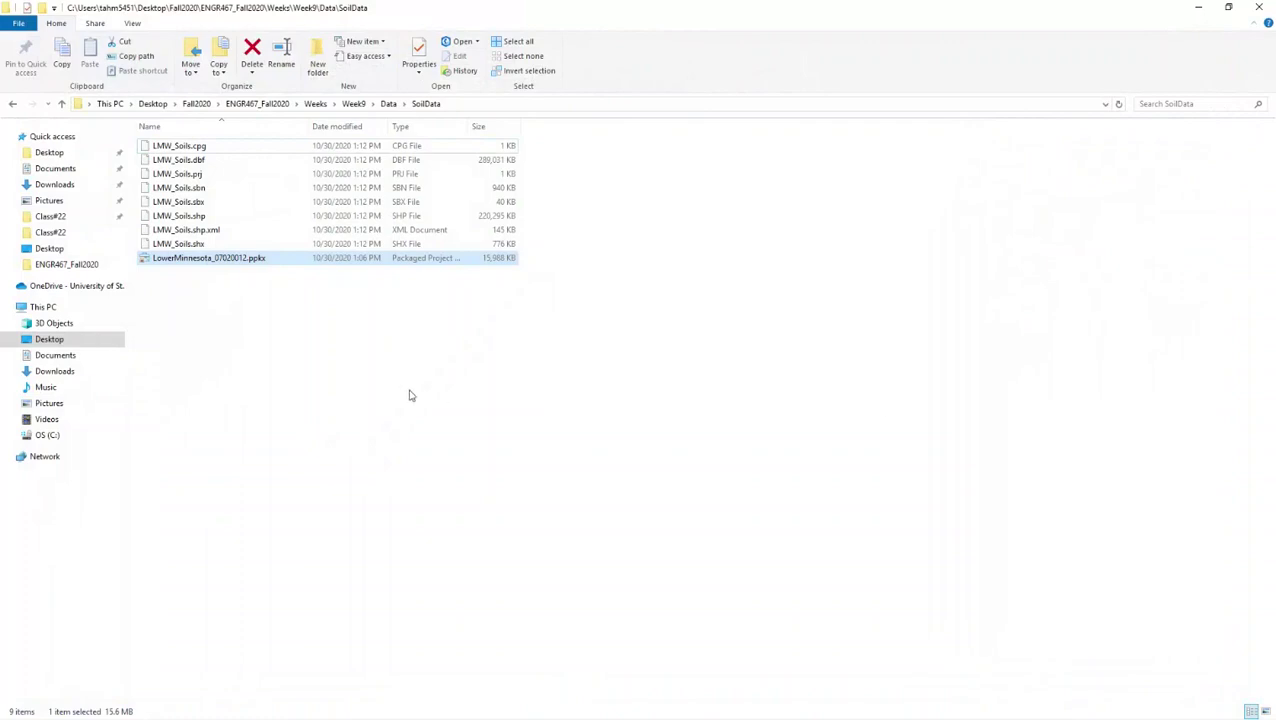
click(409, 395)
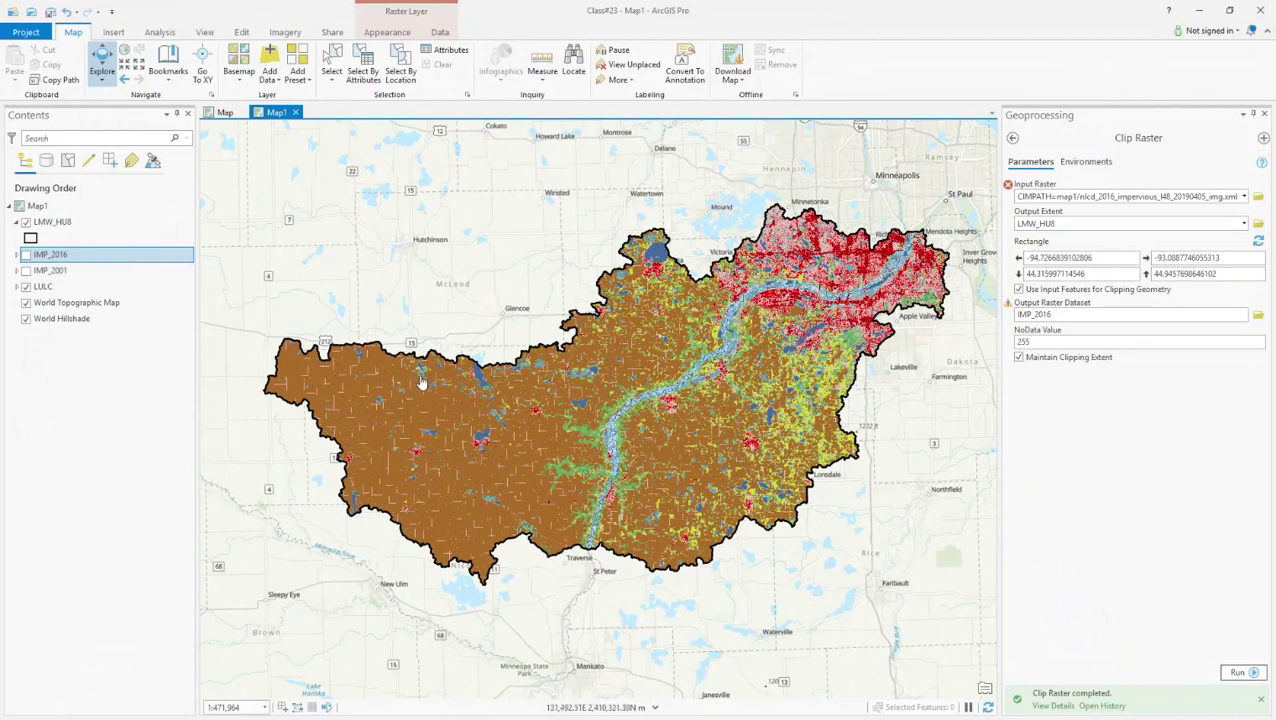
Create a new map, Map2, and add LMW_Soils.shp from the refreshed SoilData folder
click(114, 36)
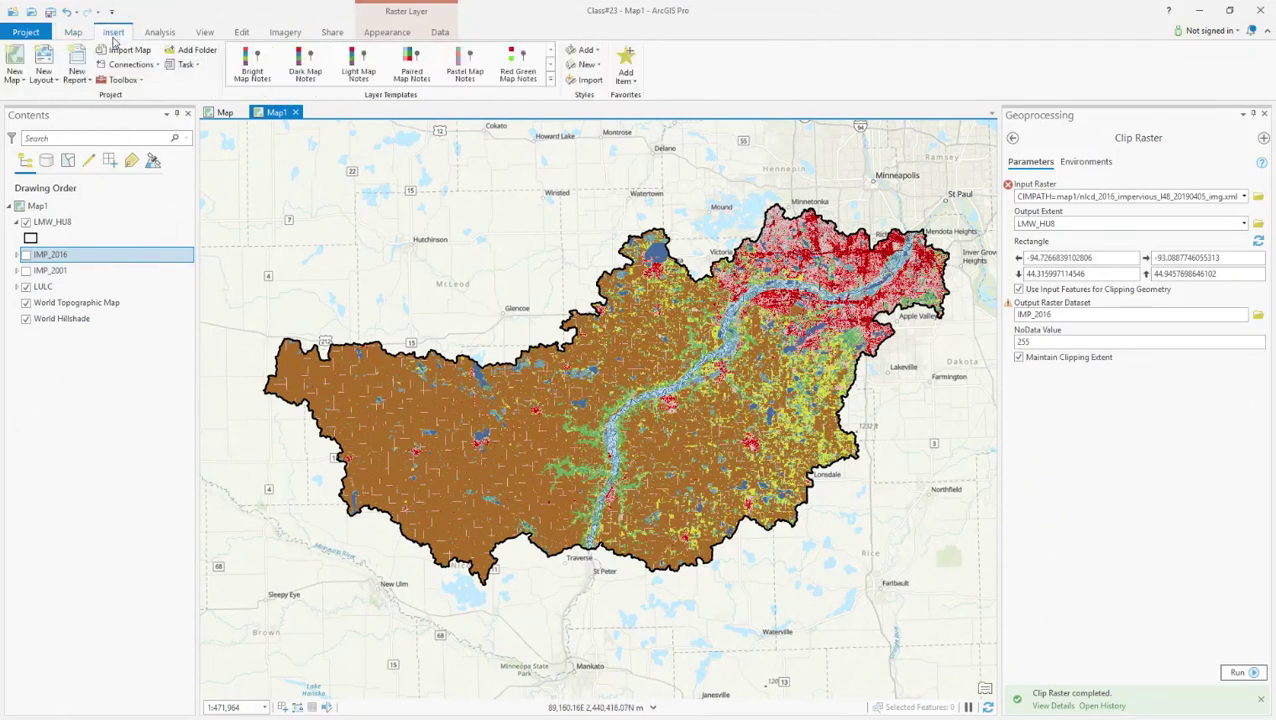
click(15, 60)
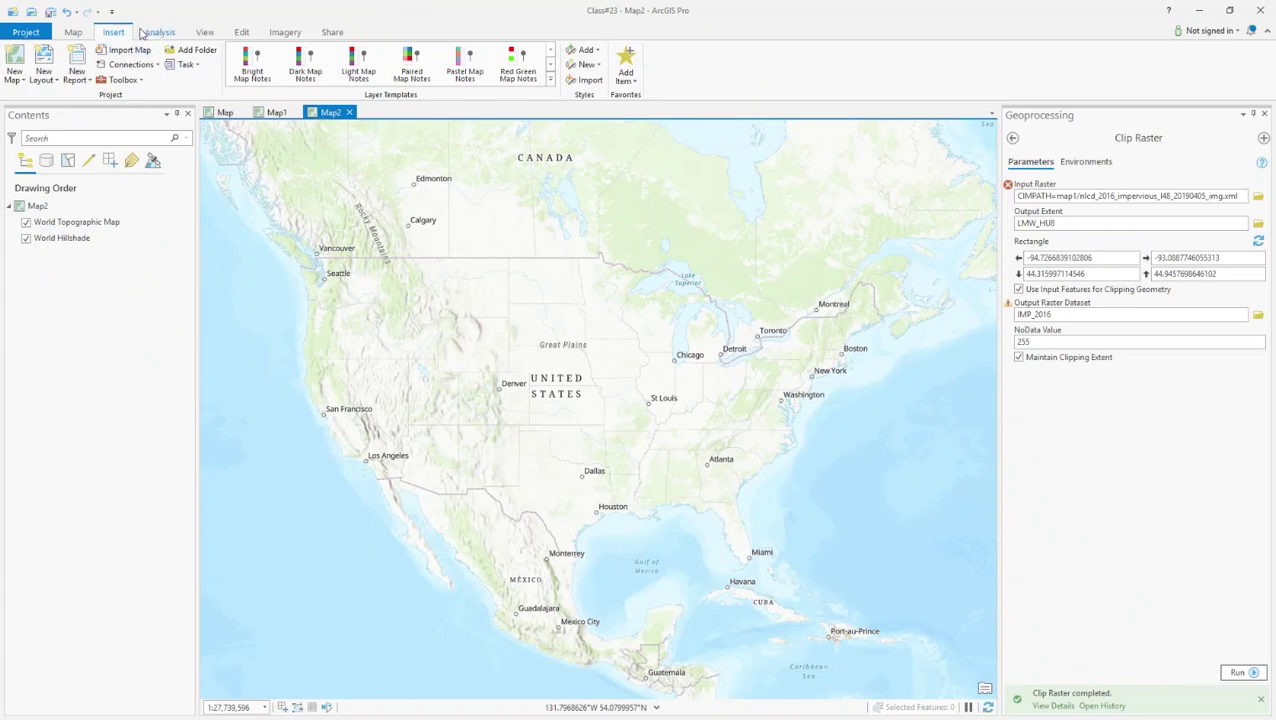
click(82, 35)
click(269, 58)
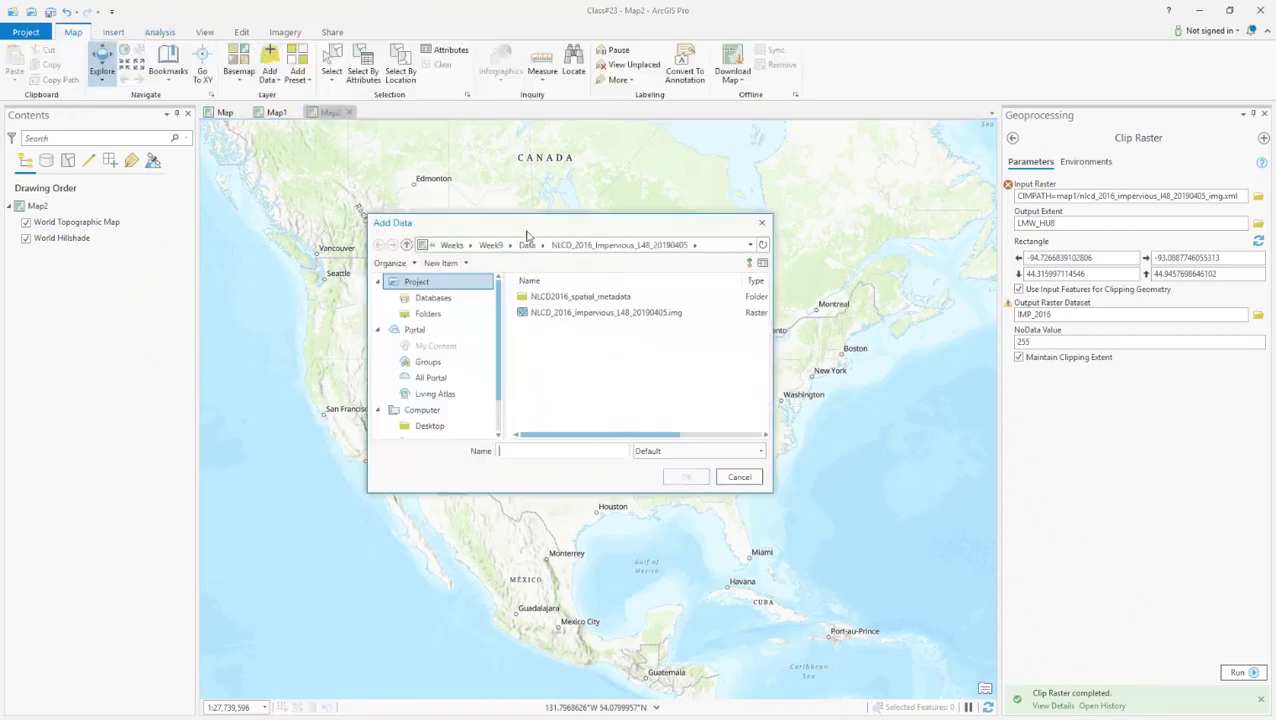
click(527, 245)
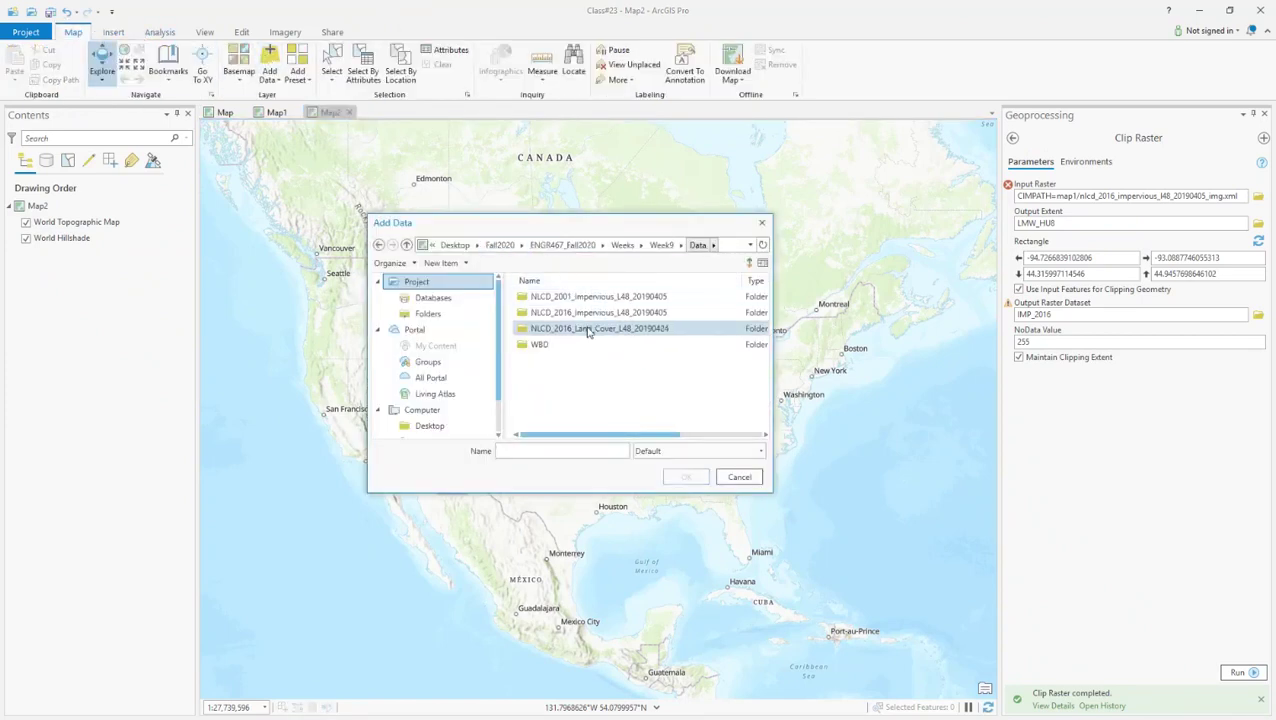
right_click(610, 400)
click(640, 420)
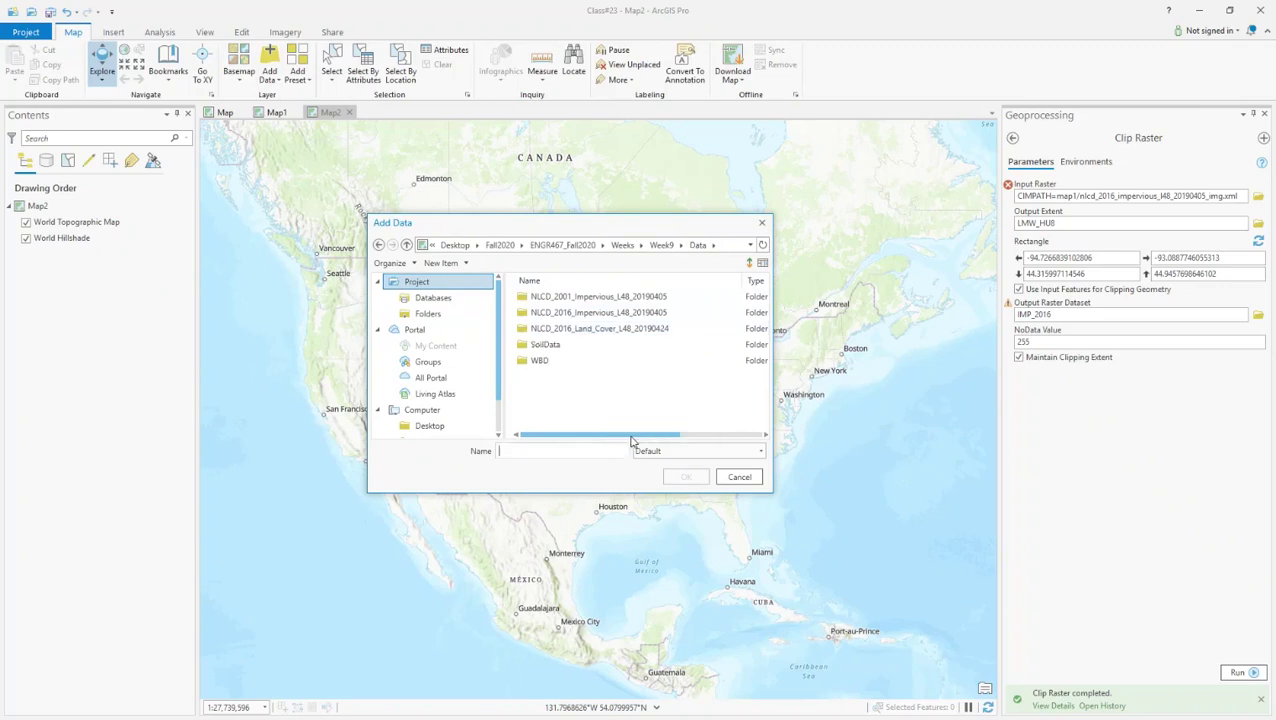
double_click(540, 344)
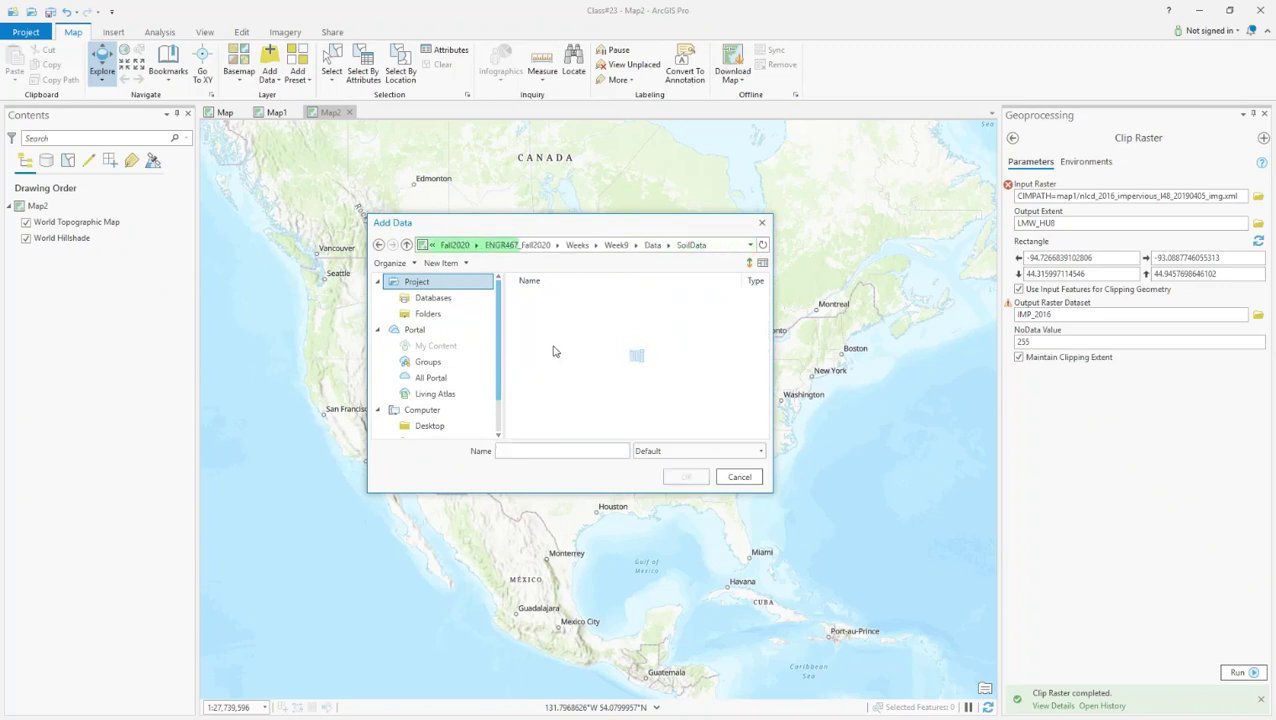
click(601, 299)
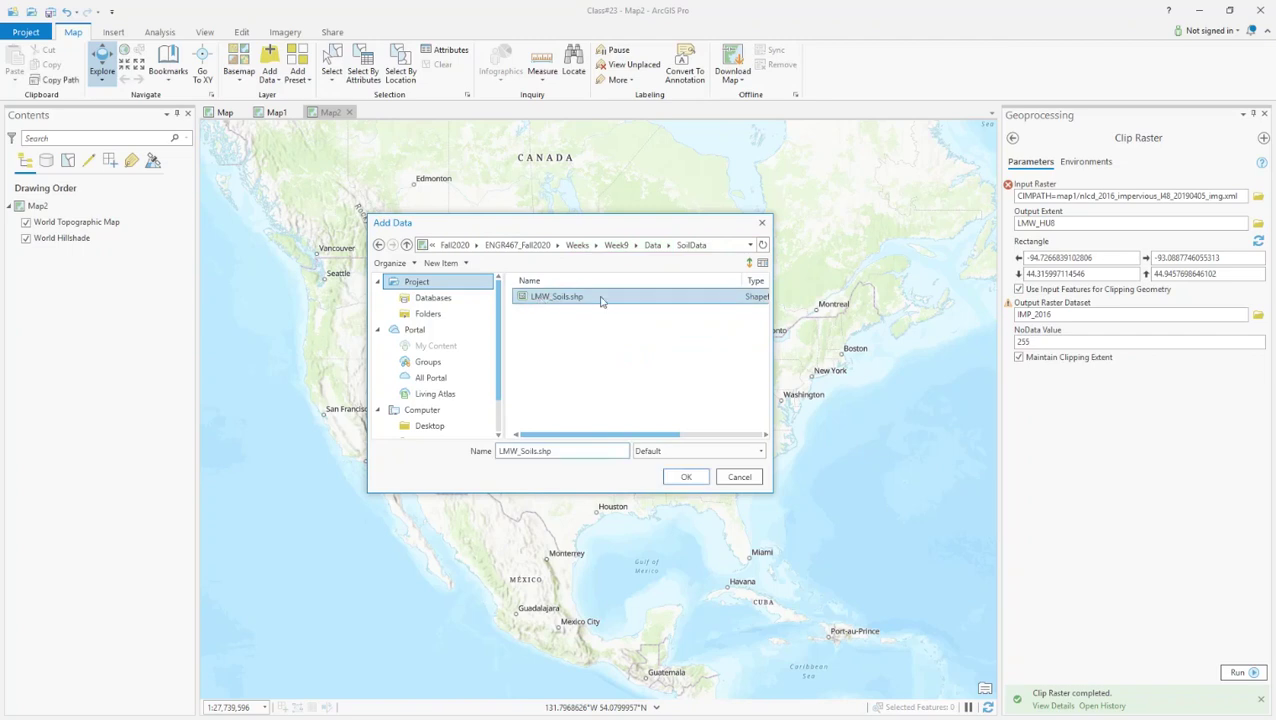
click(688, 476)
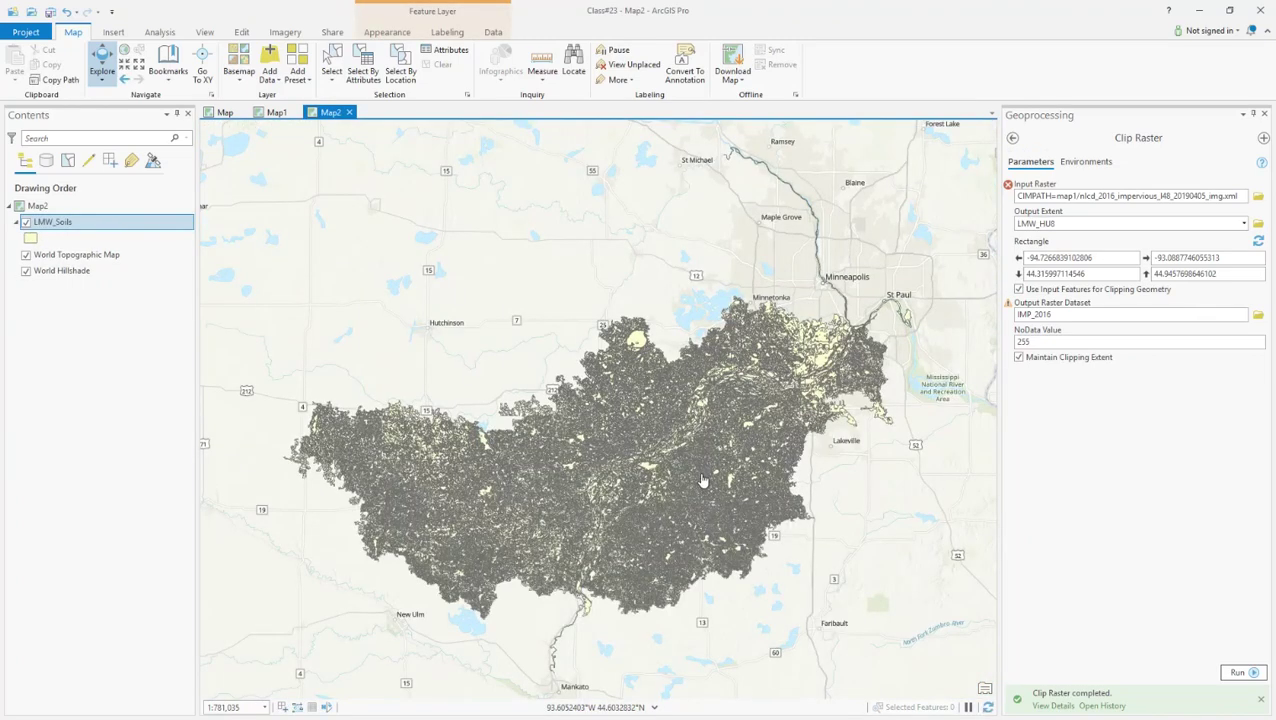
Set the LMW_Soils layer's primary symbology to Unique Values
right_click(58, 224)
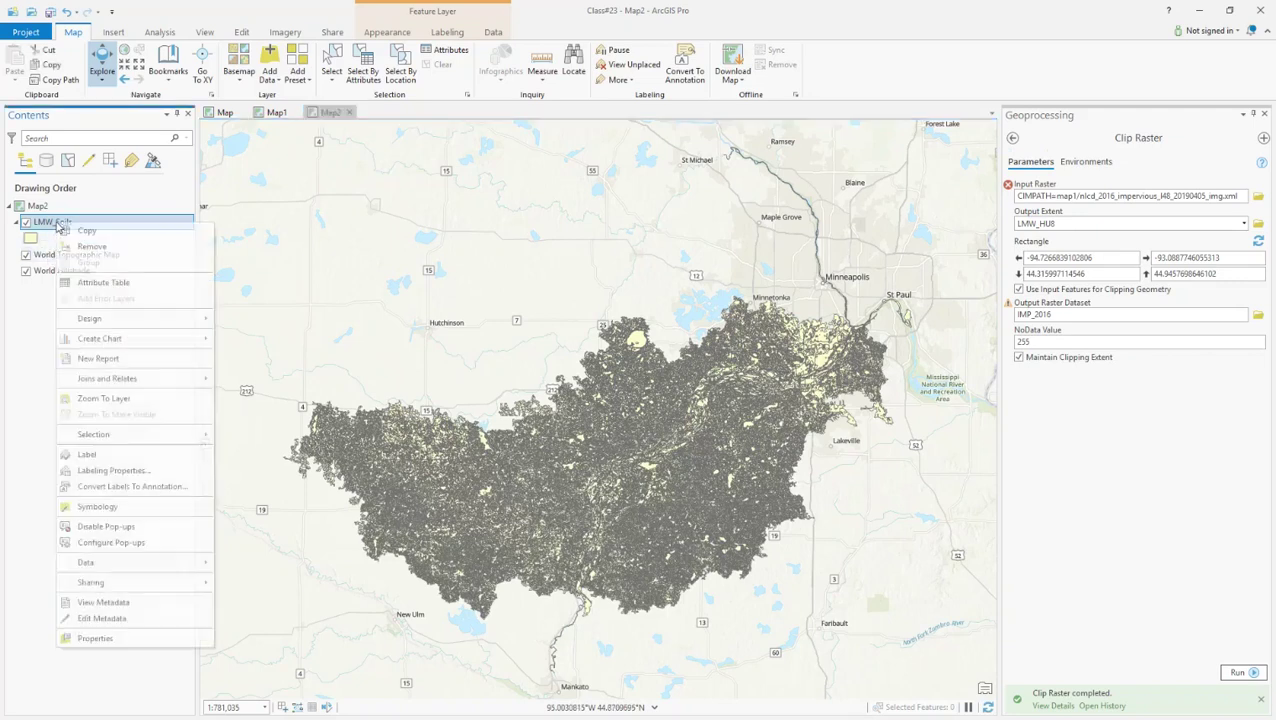
click(127, 508)
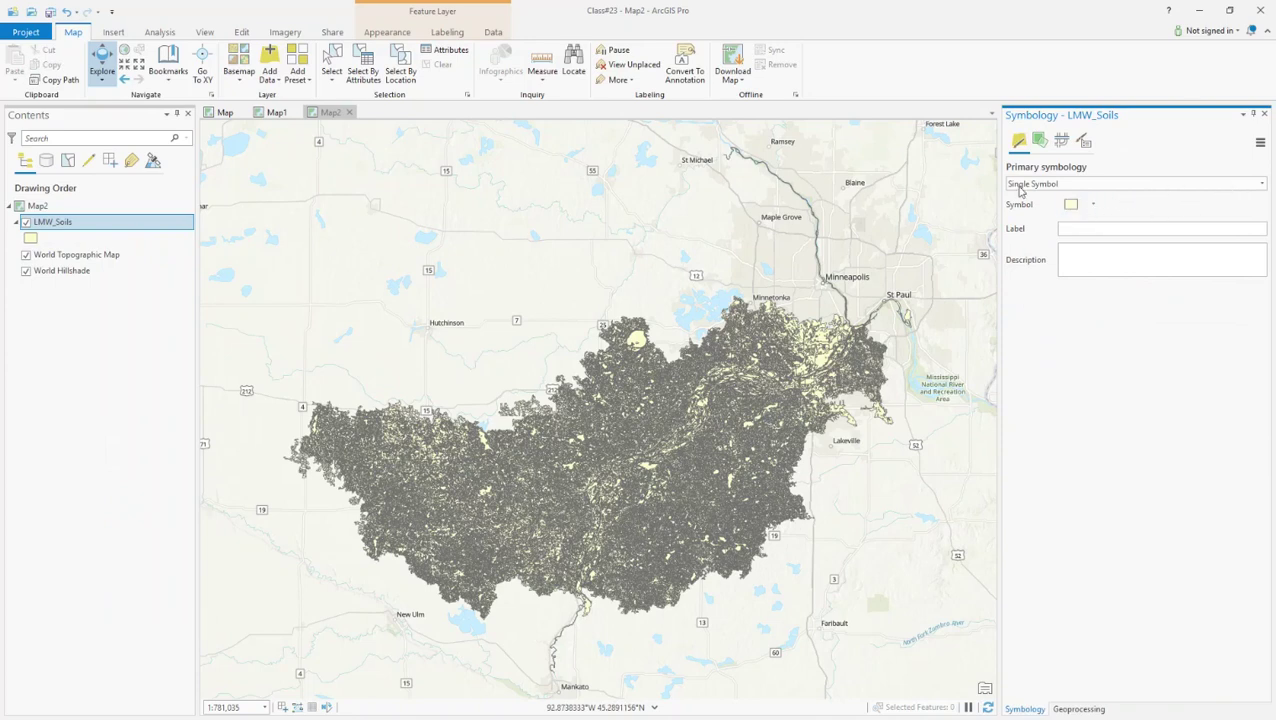
click(1258, 187)
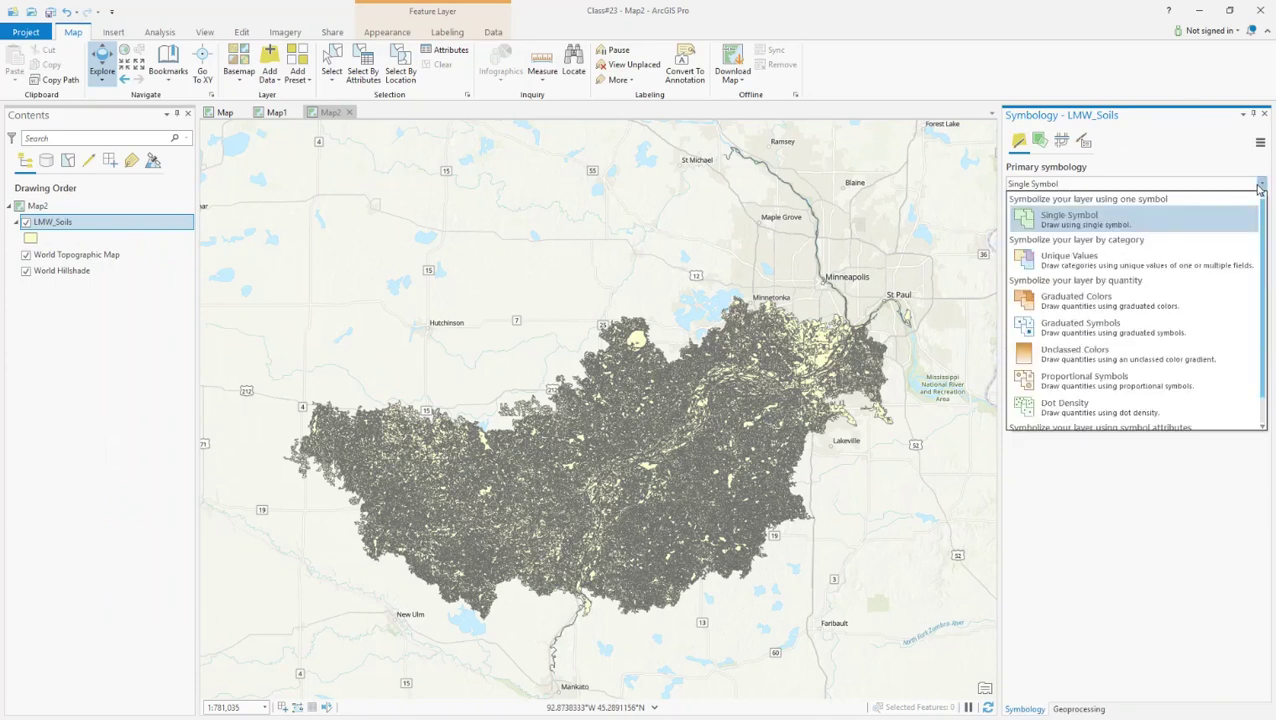
click(1152, 260)
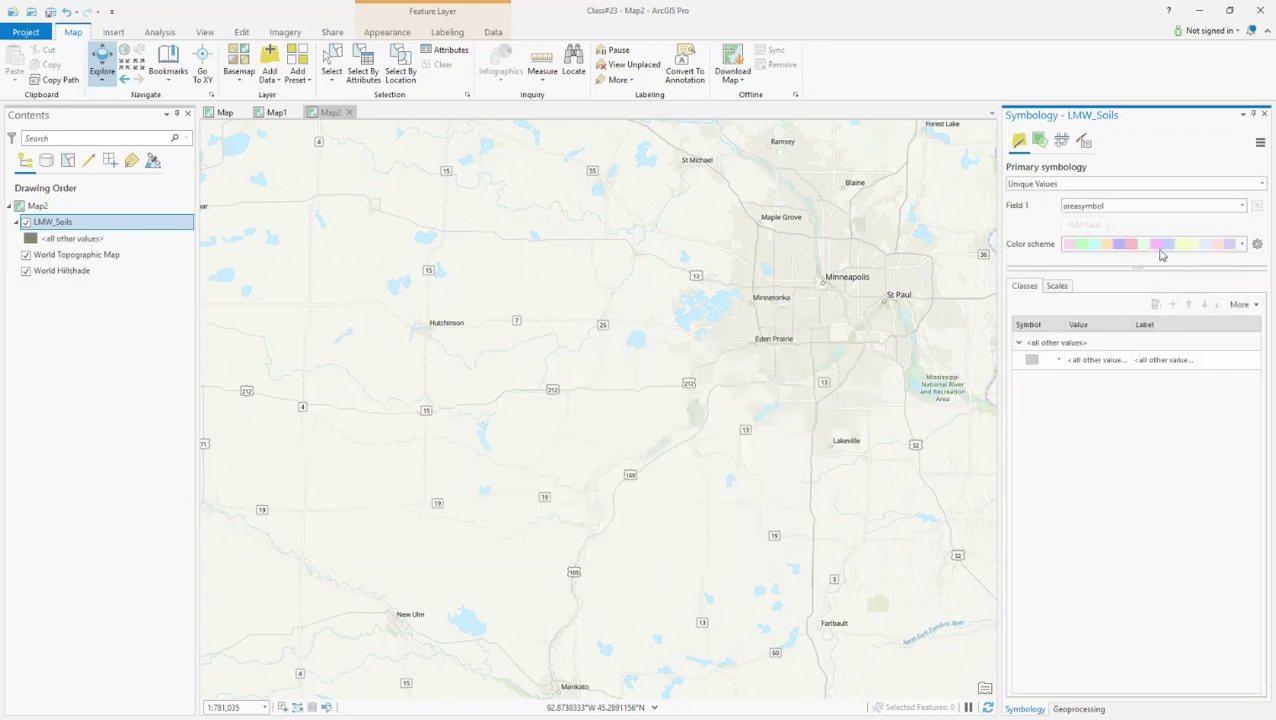
Use hydgrpdcd as the unique-values field for the soil classes
click(1243, 206)
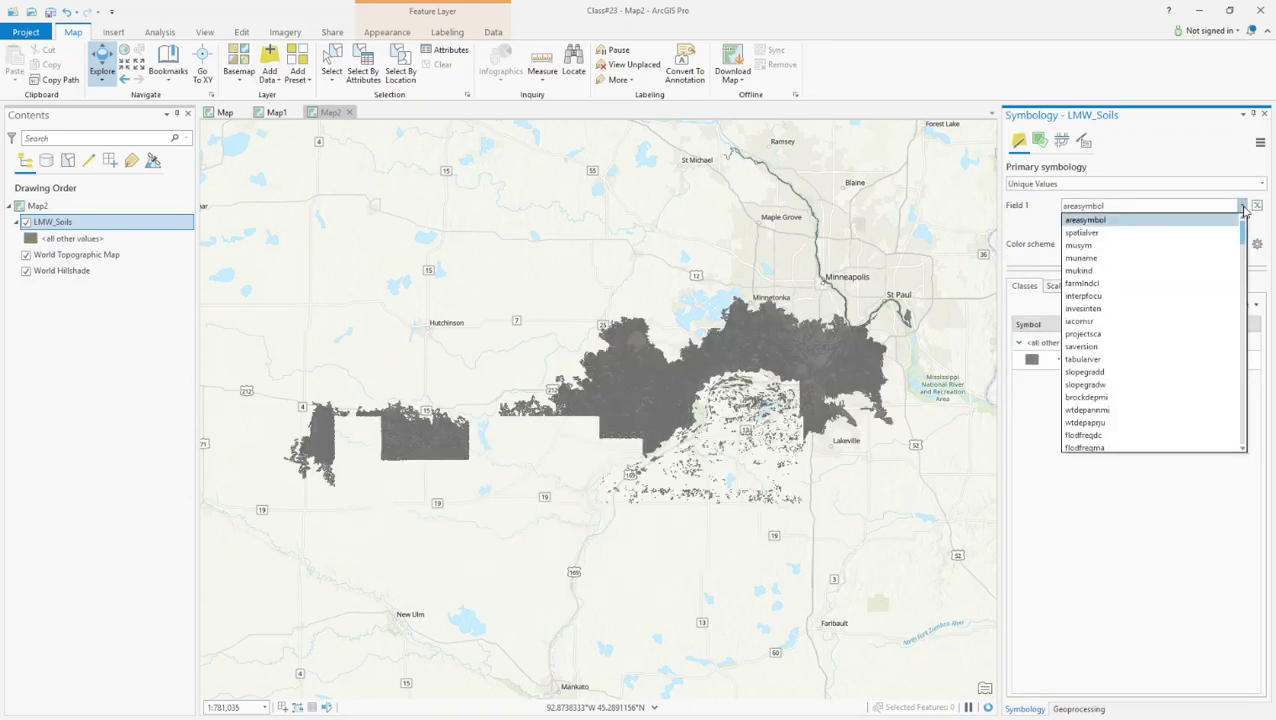
scroll(1150, 300, down, 1)
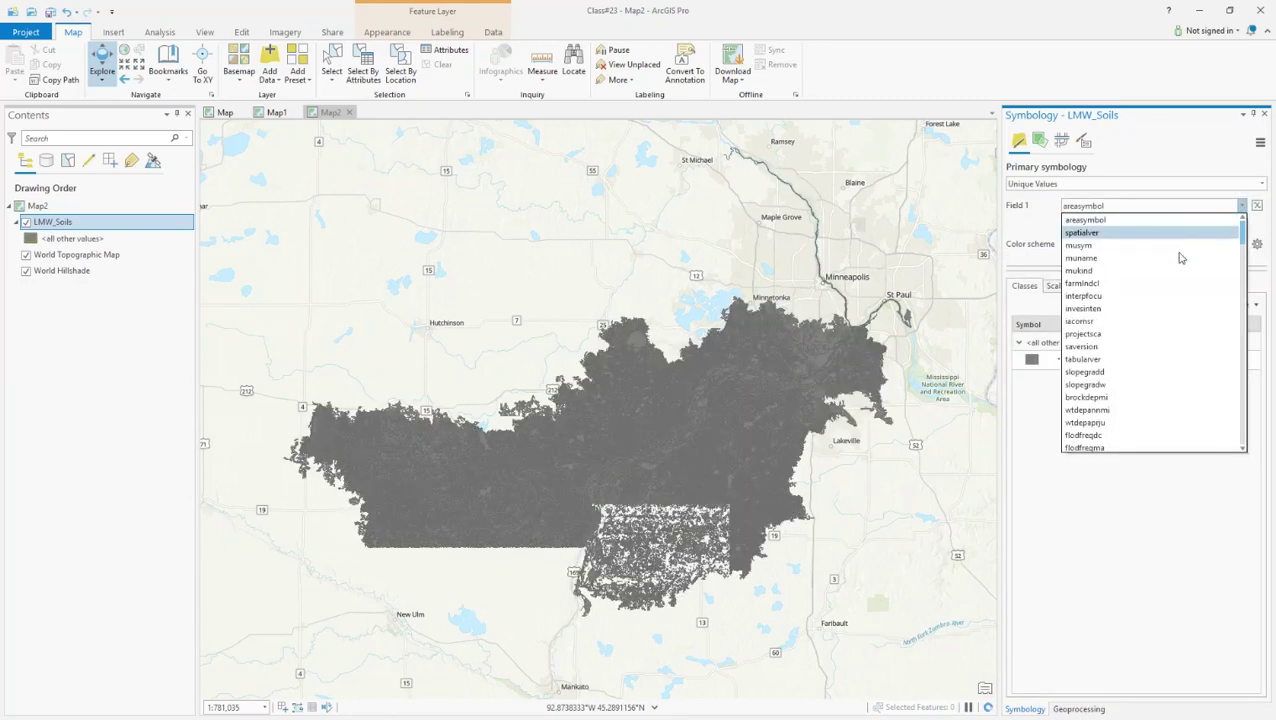
scroll(1148, 333, down, 1)
scroll(1145, 330, down, 5)
scroll(1142, 327, down, 6)
scroll(1143, 327, down, 3)
scroll(1143, 327, down, 1)
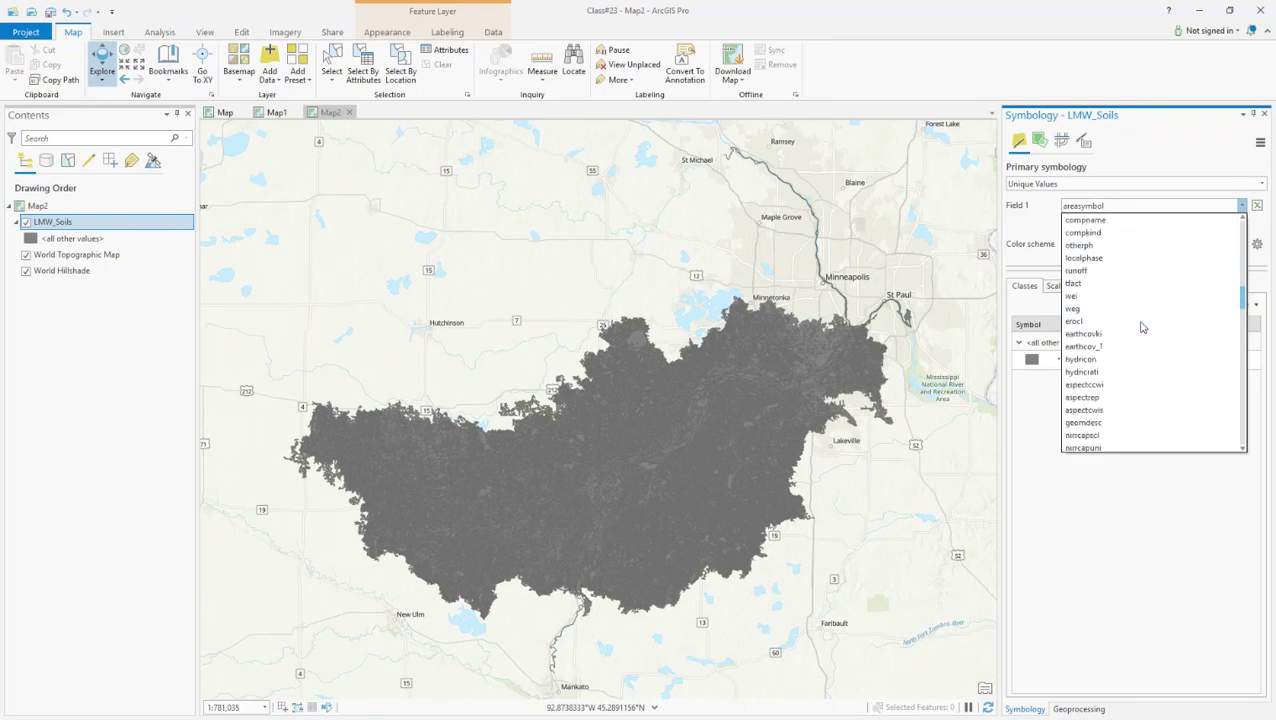
scroll(1140, 330, up, 2)
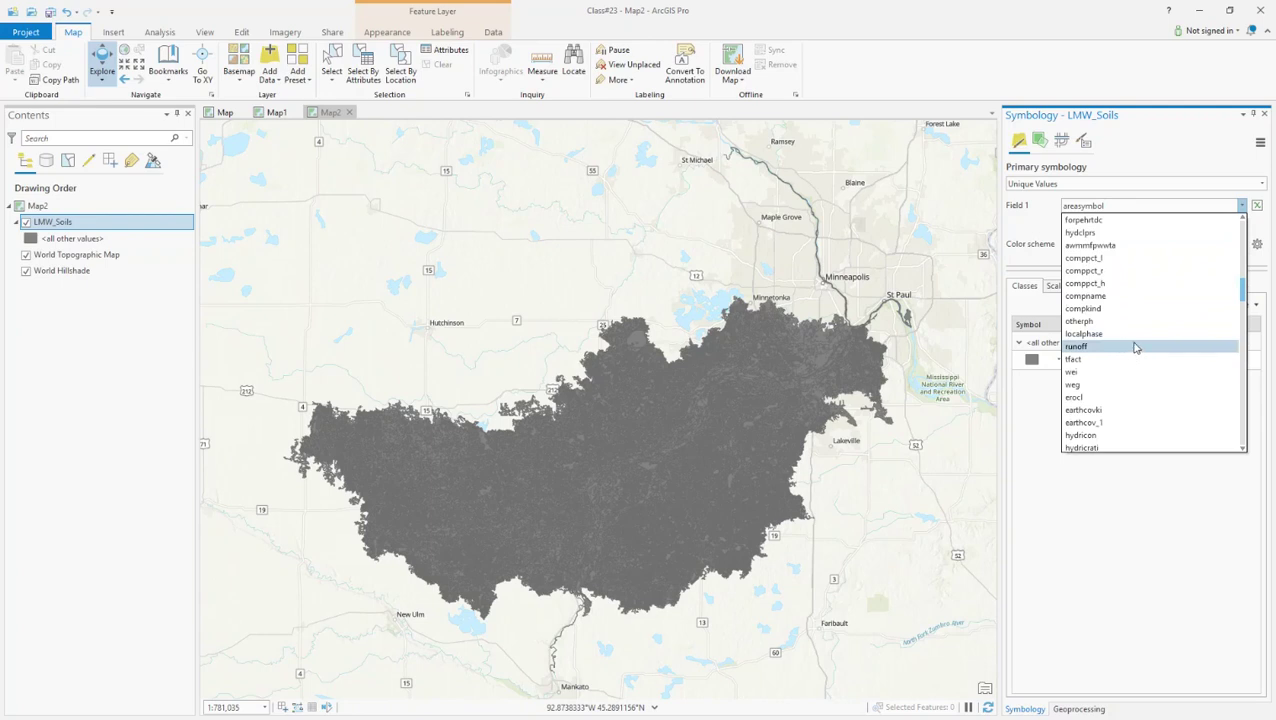
scroll(1135, 345, up, 1)
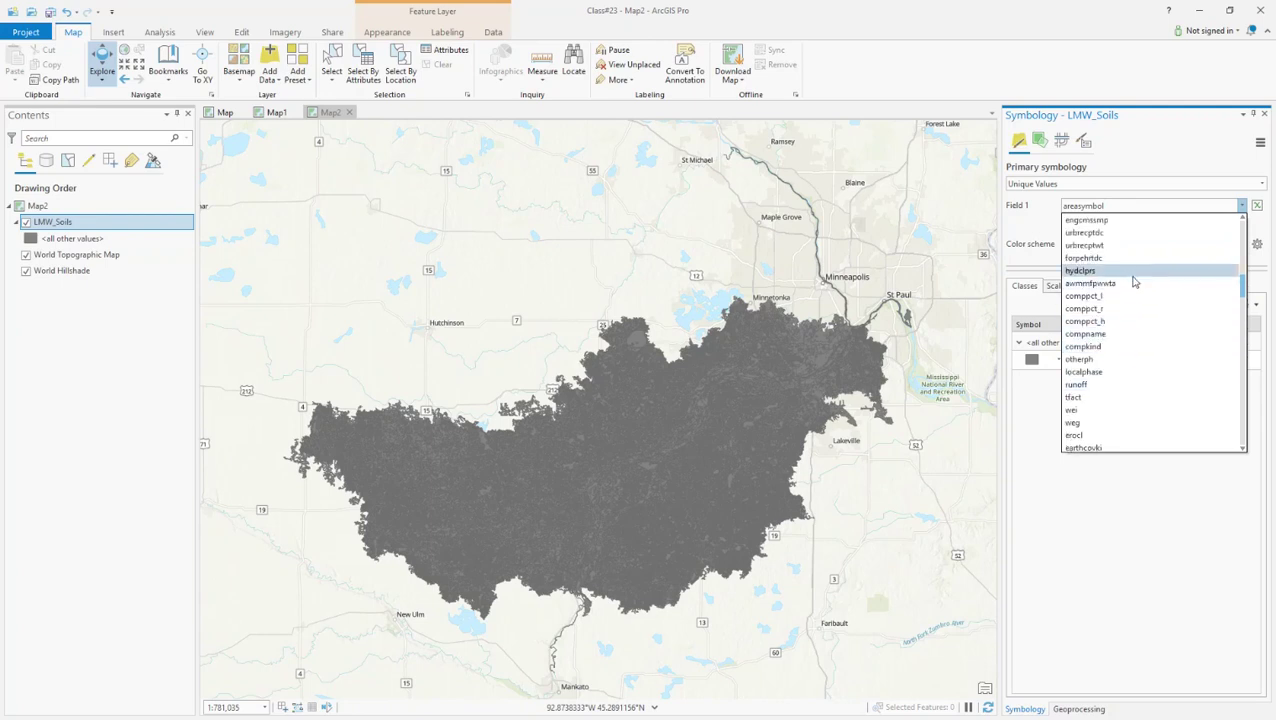
scroll(1130, 290, up, 1)
scroll(1121, 310, up, 5)
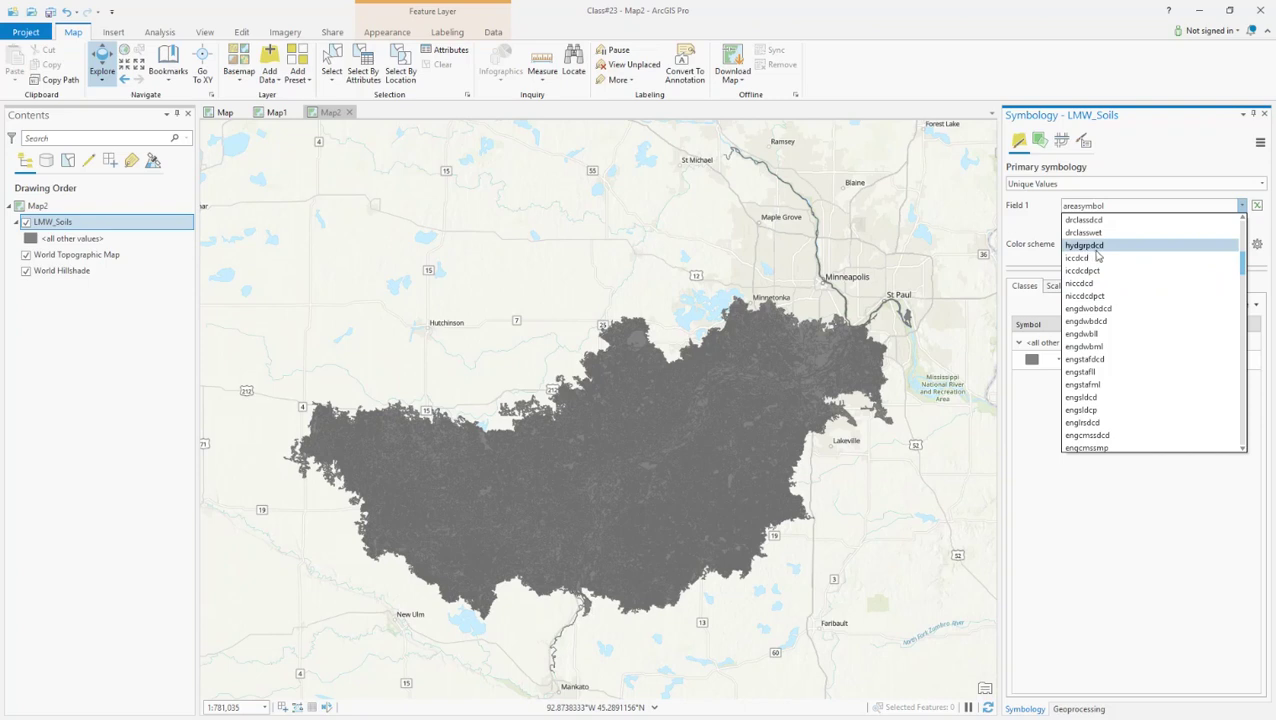
click(1119, 254)
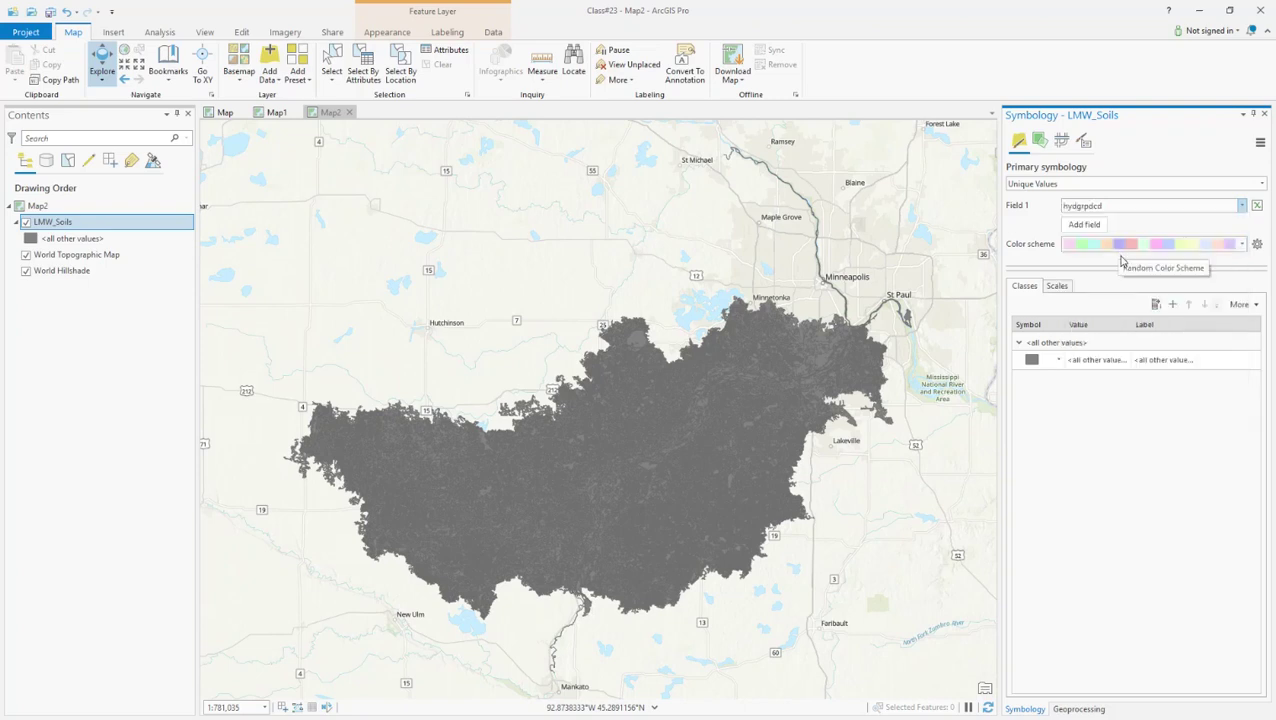
Apply a bright, distinct eight-colour scheme to the hydrologic group classes
click(1241, 246)
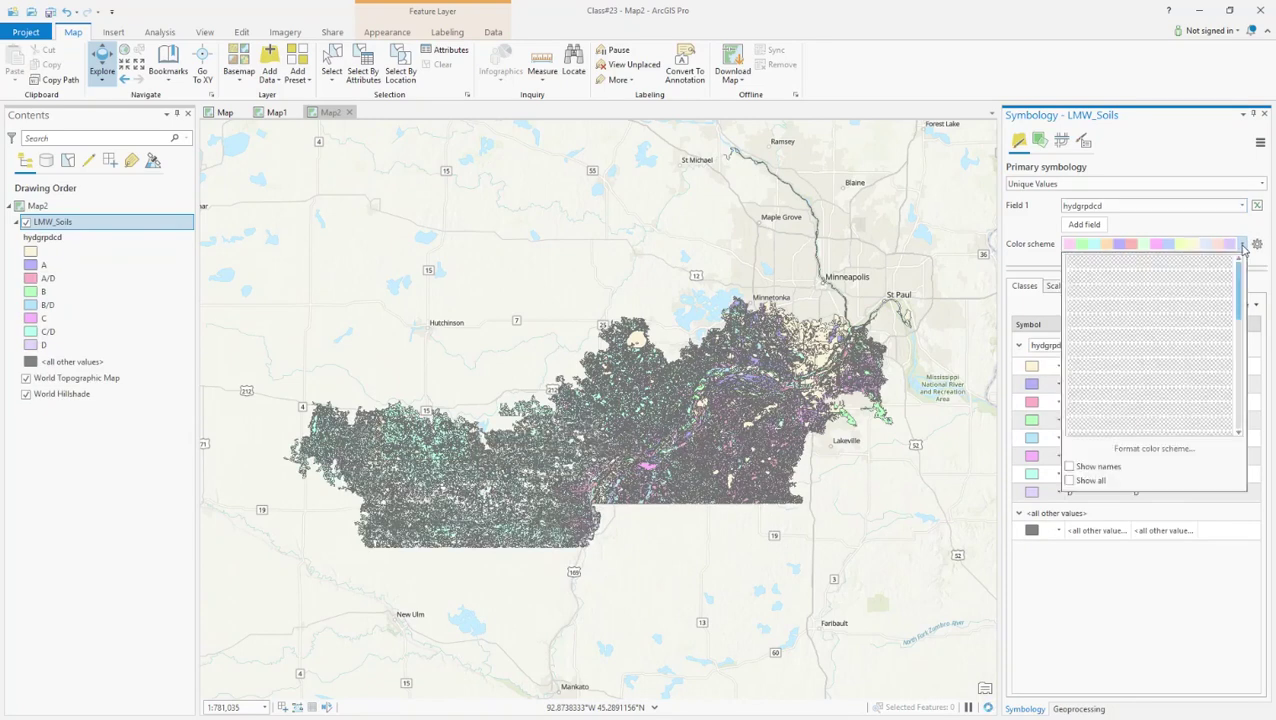
scroll(1180, 358, down, 5)
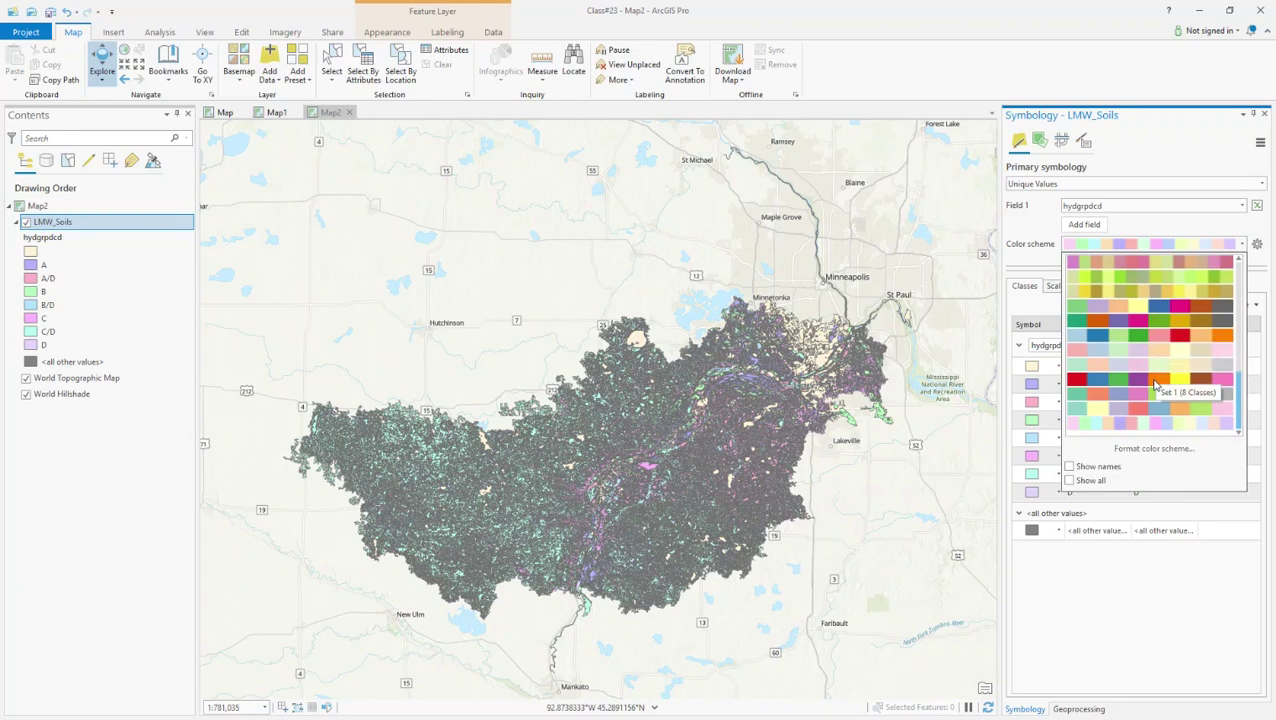
click(1155, 380)
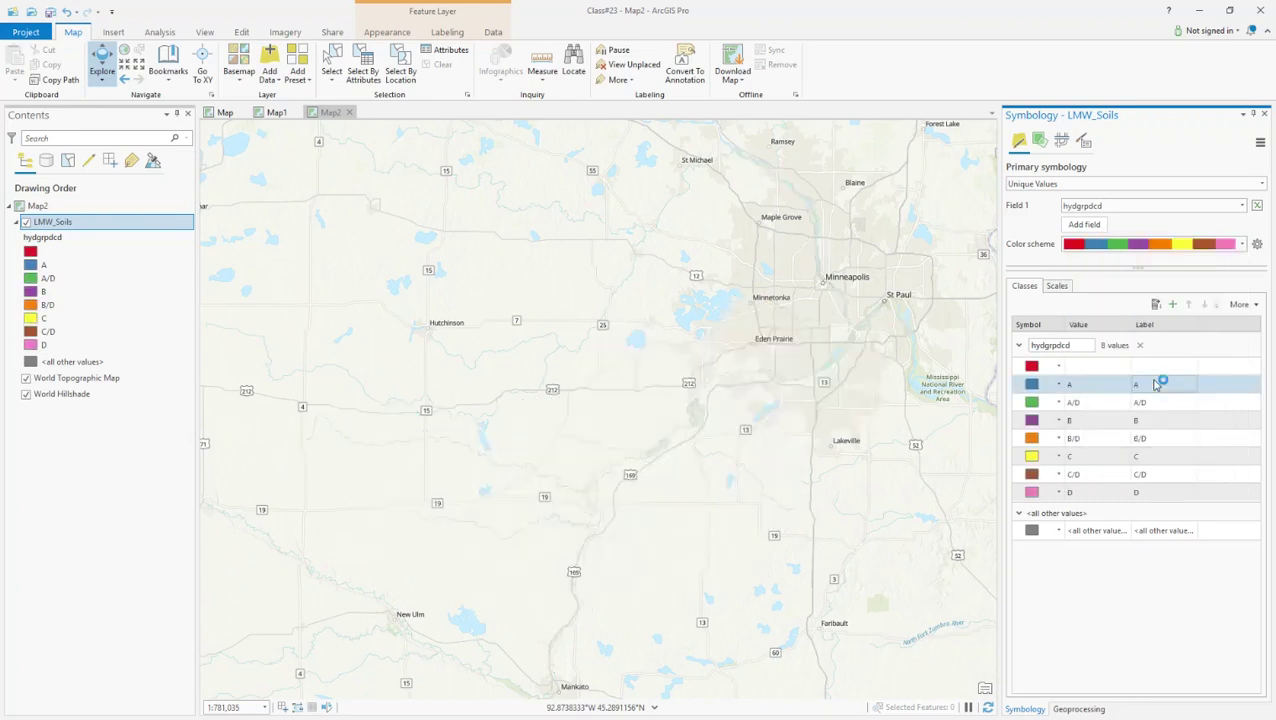
Format all soil symbols with no outline colour, then save the project
click(1254, 308)
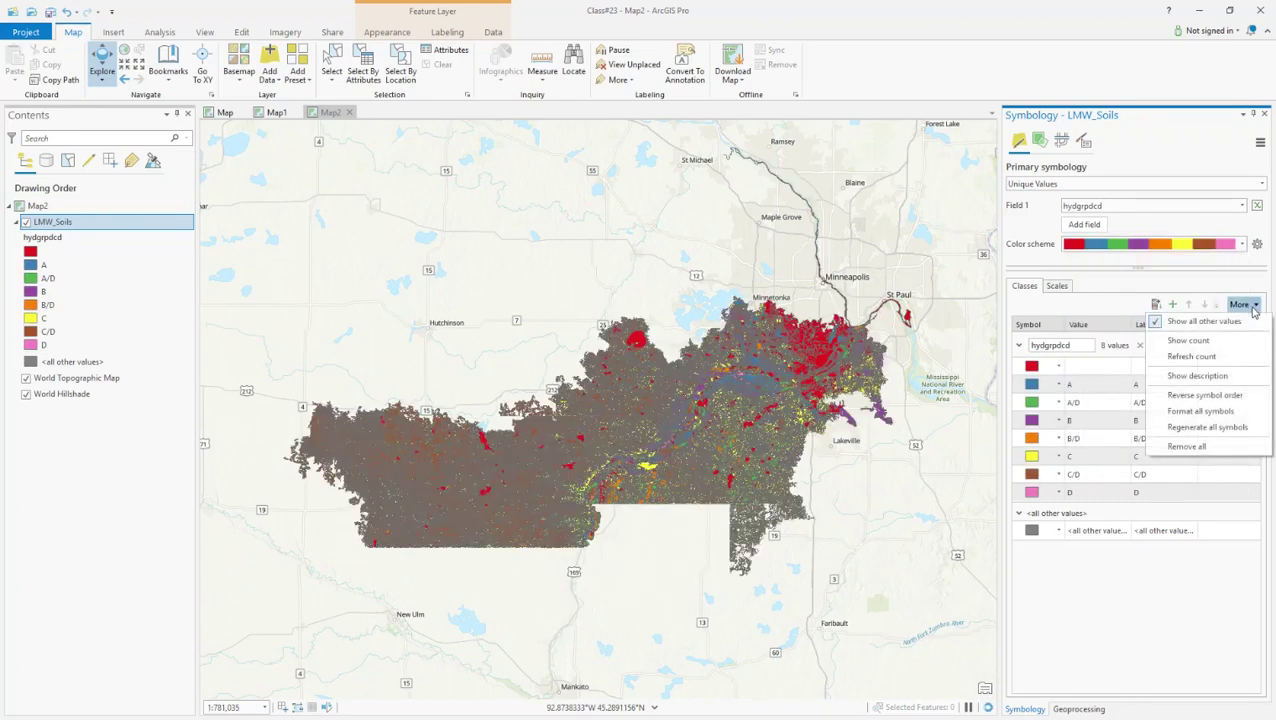
click(1203, 412)
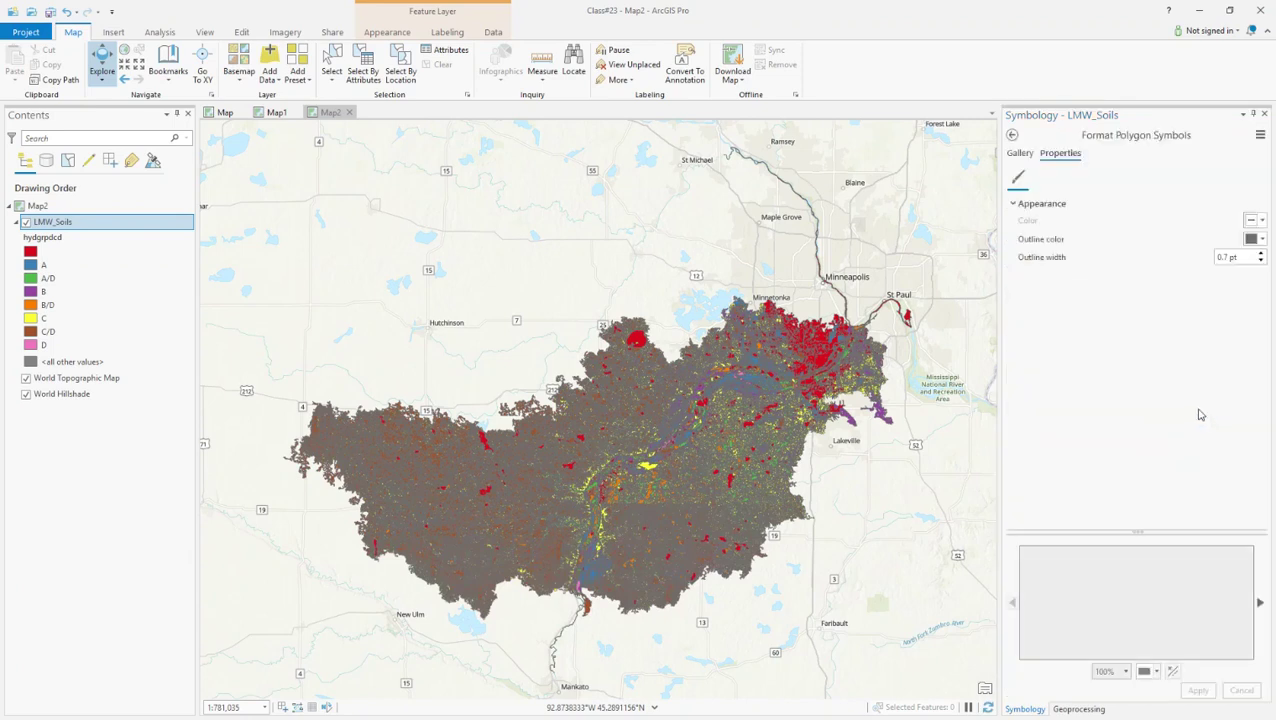
click(1264, 244)
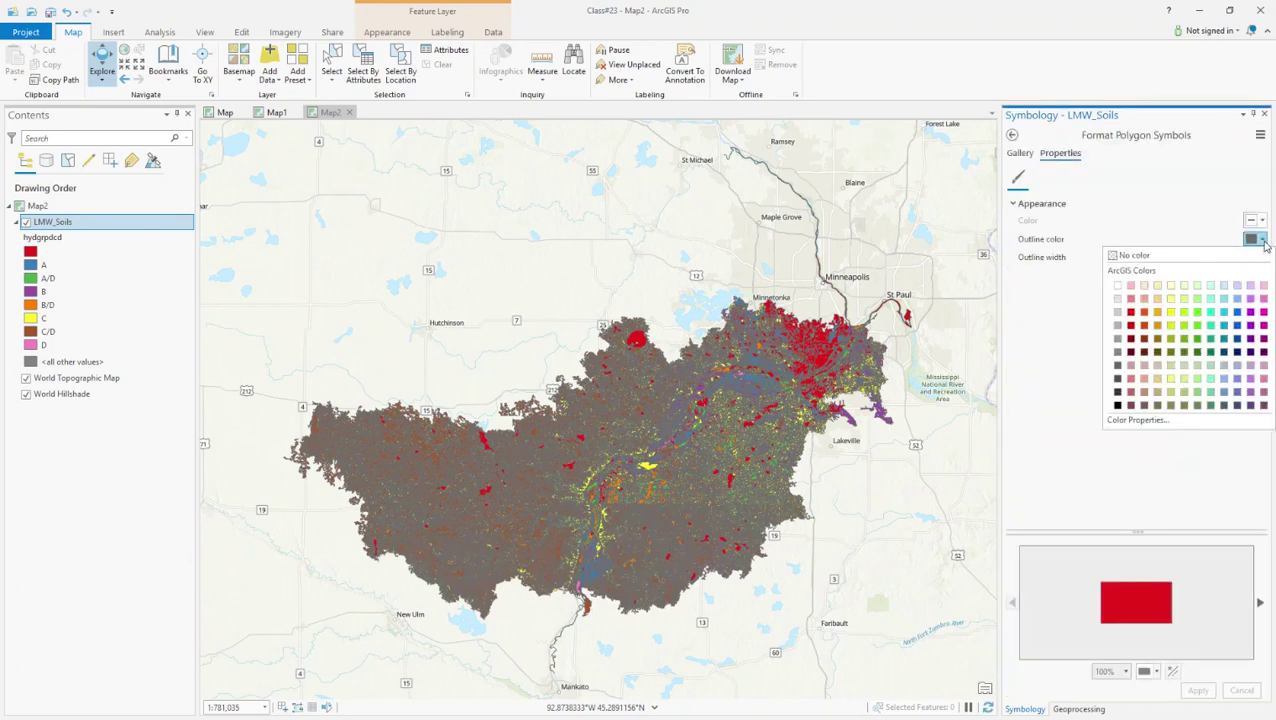
click(1146, 261)
click(1198, 690)
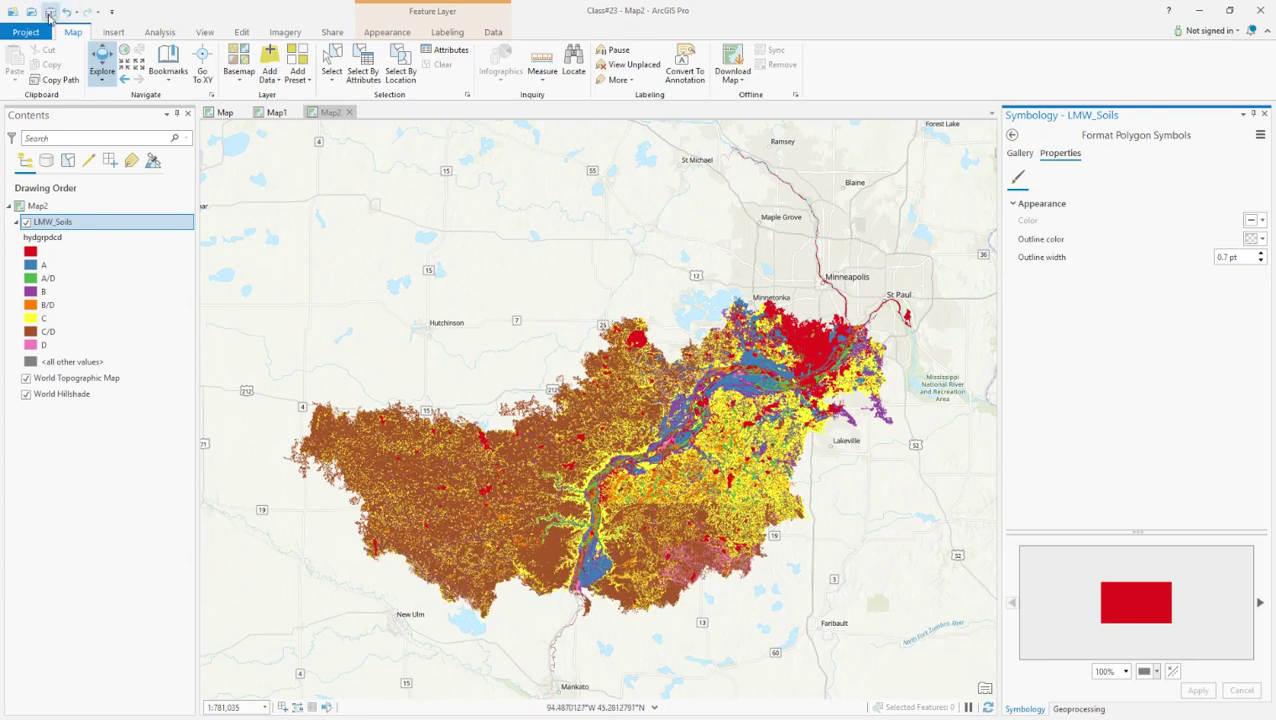
click(49, 13)
Copy the LMW_HU8 layer from Map1, paste it into Map2, and save the project
click(273, 113)
click(78, 223)
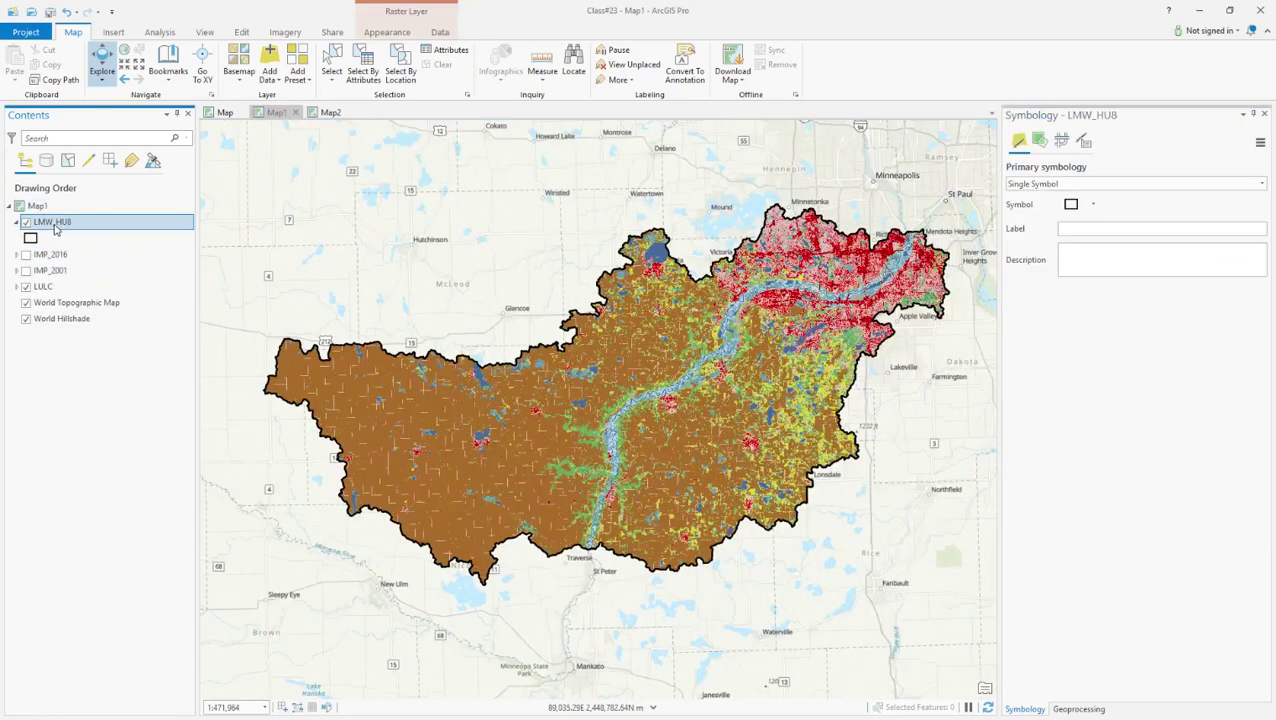
right_click(56, 225)
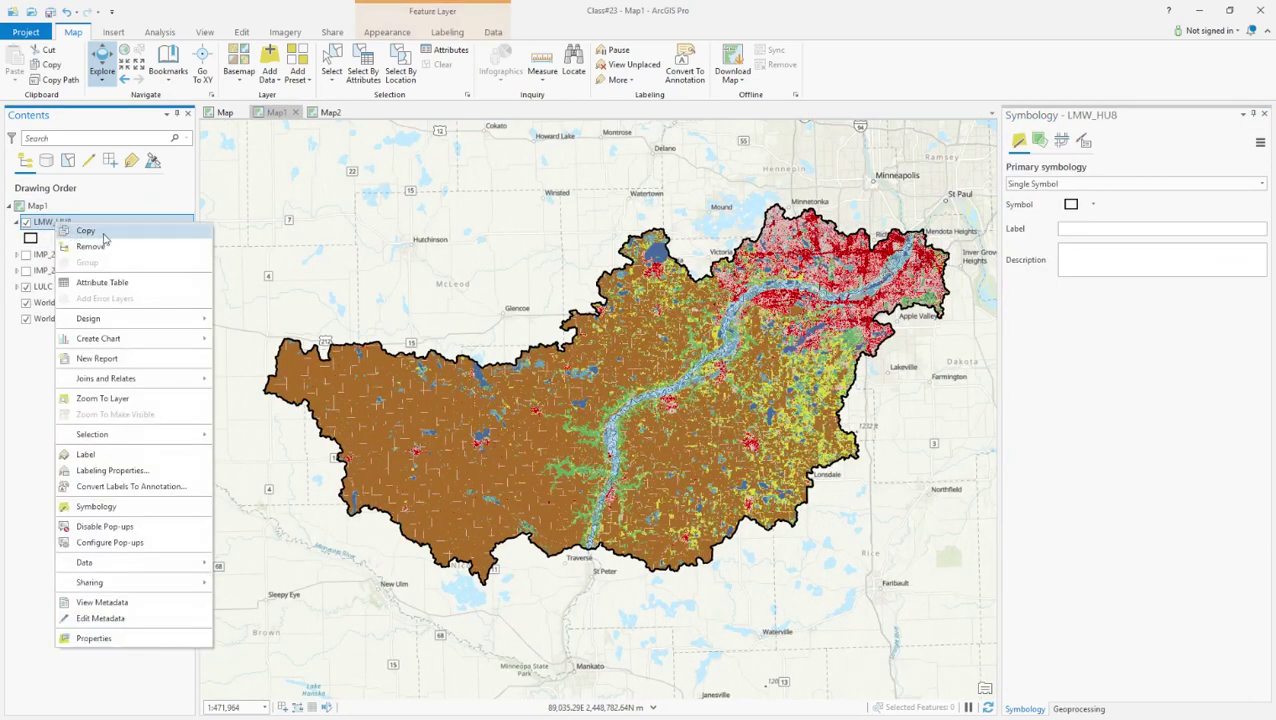
click(100, 232)
click(328, 112)
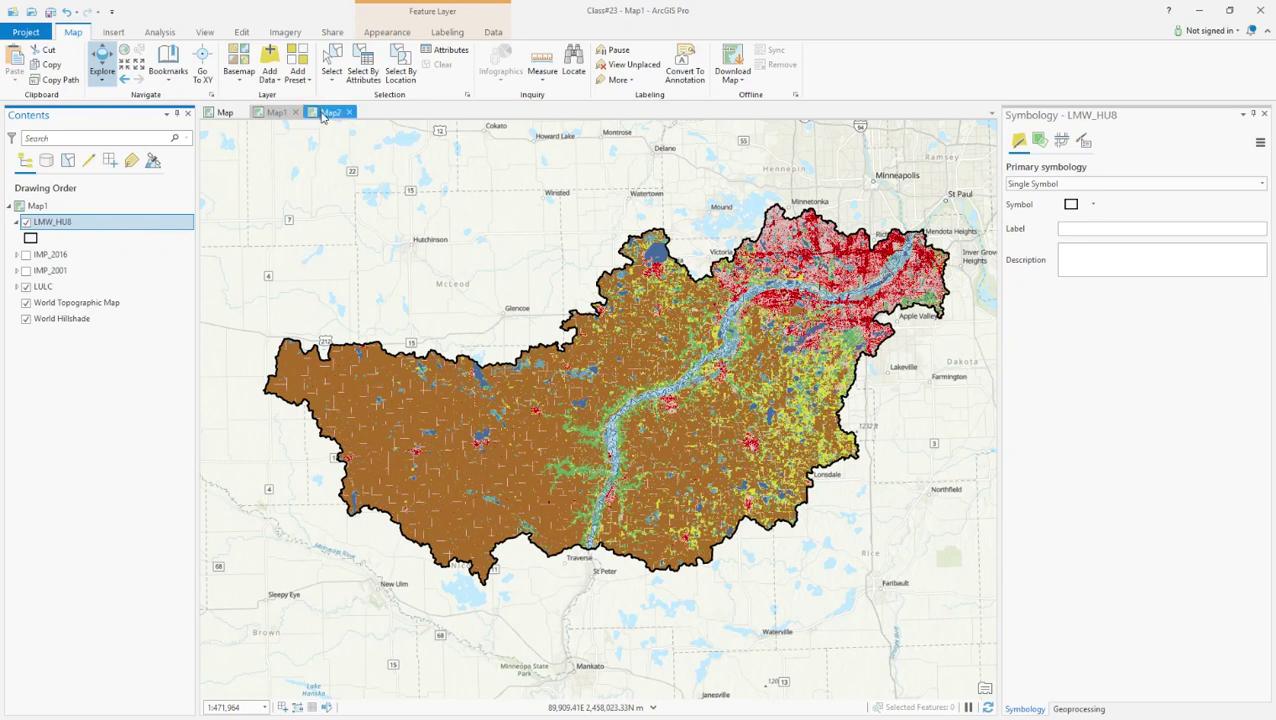
right_click(37, 205)
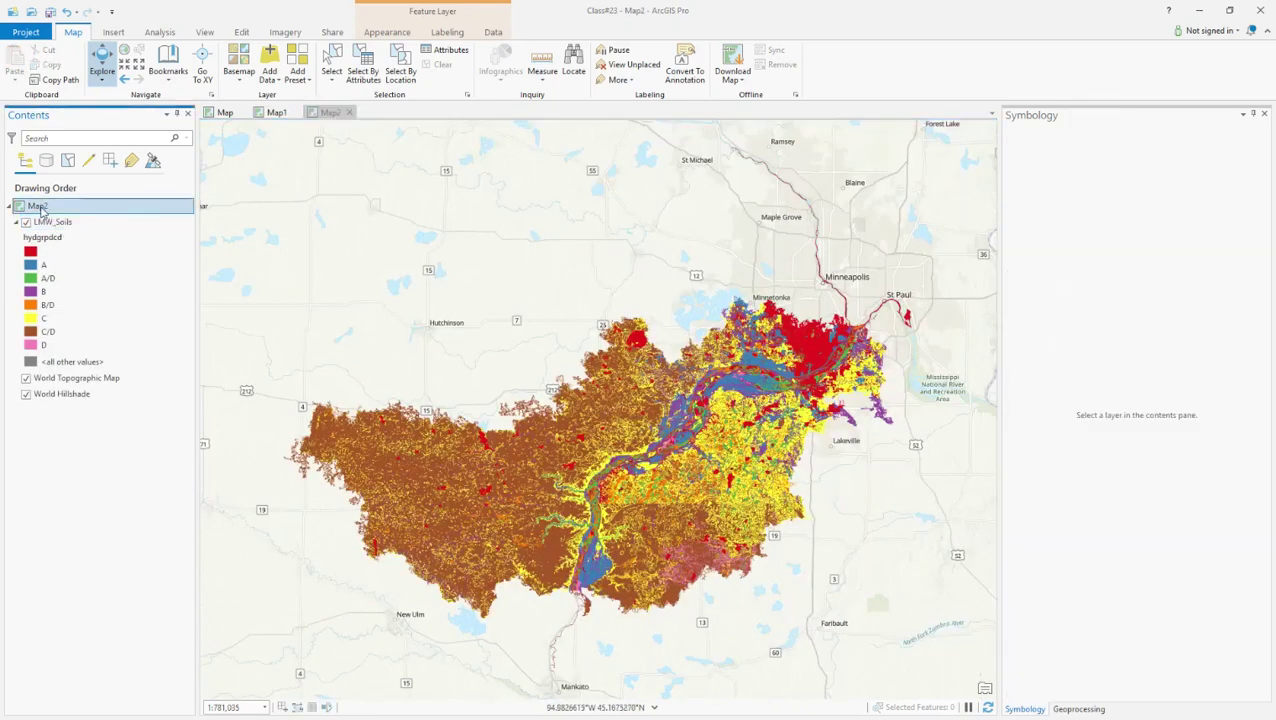
click(268, 390)
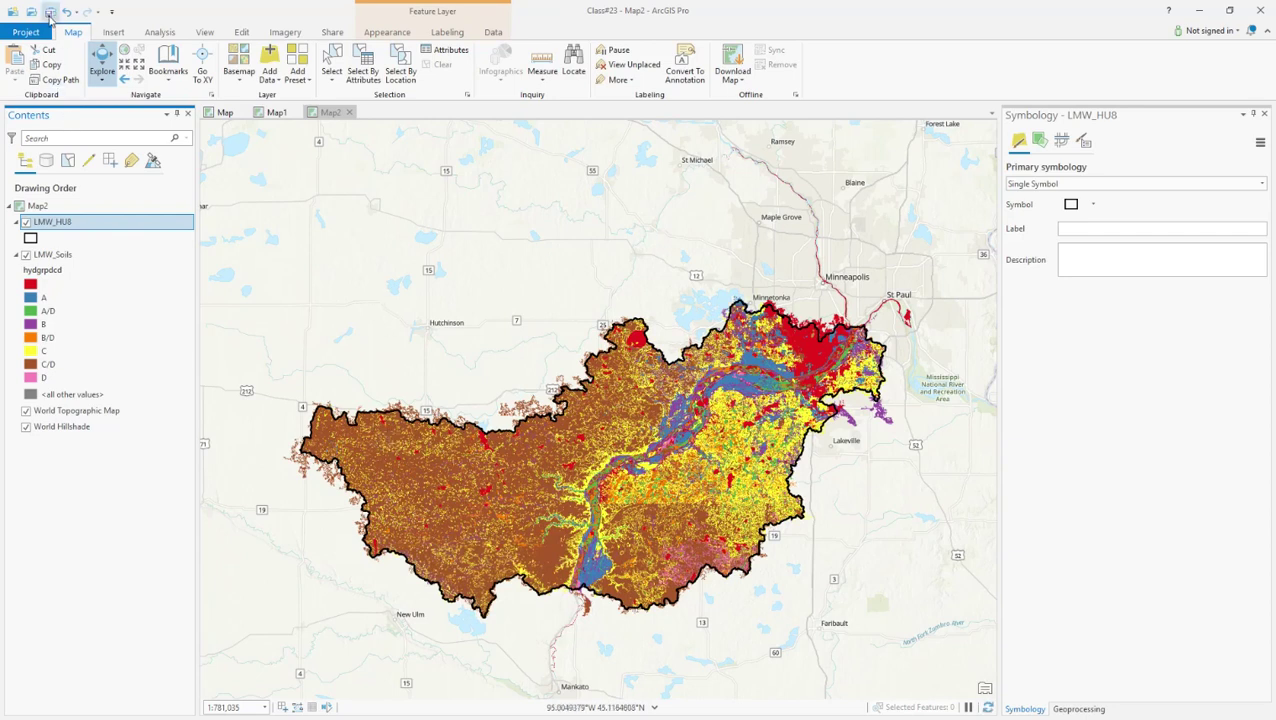
click(50, 13)
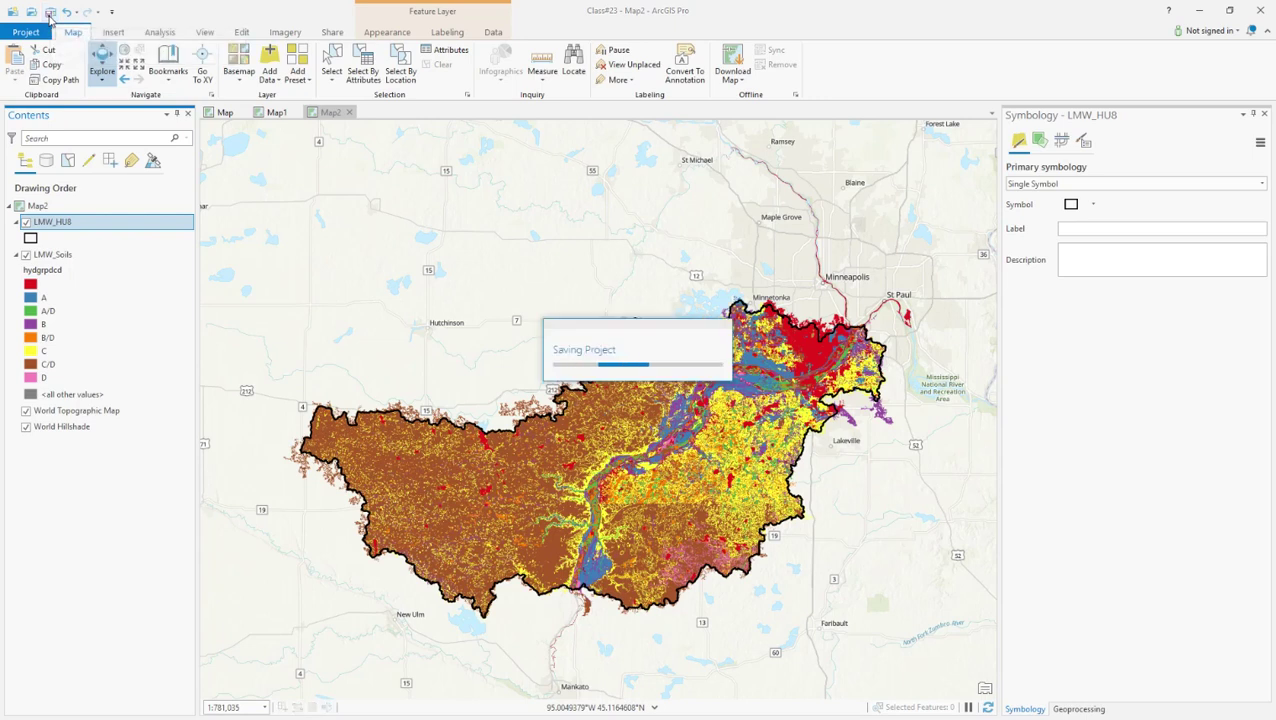